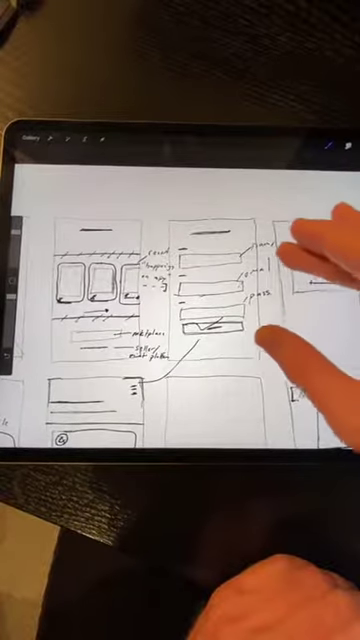
{"action": "scroll", "coordinate": [290, 300], "scroll_direction": "up", "scroll_amount": 2}
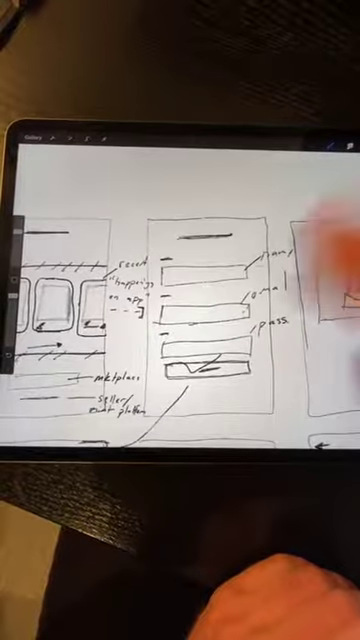
{"action": "scroll", "coordinate": [300, 320], "scroll_direction": "down", "scroll_amount": 3}
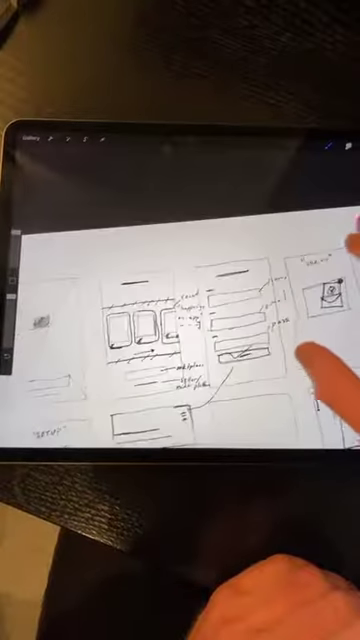
{"action": "scroll", "coordinate": [290, 330], "scroll_direction": "up", "scroll_amount": 3}
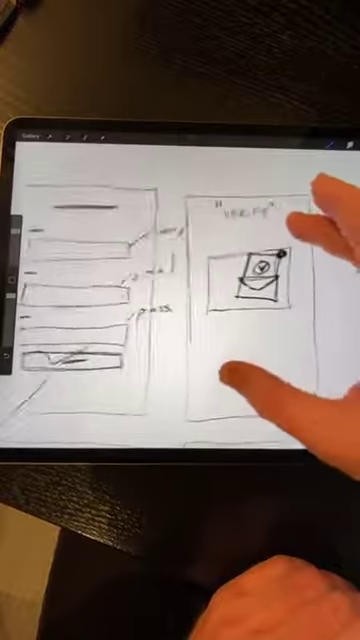
{"action": "scroll", "coordinate": [300, 320], "scroll_direction": "down", "scroll_amount": 5}
{"action": "scroll", "coordinate": [300, 280], "scroll_direction": "up", "scroll_amount": 3}
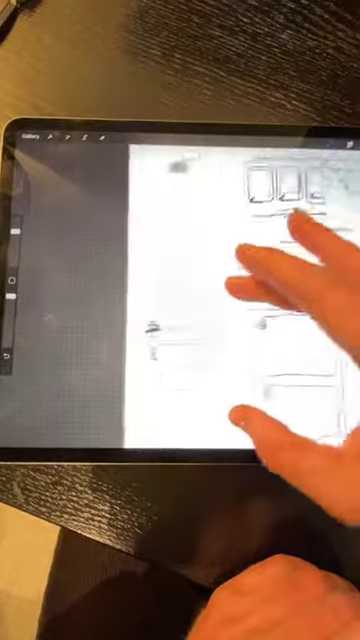
{"action": "scroll", "coordinate": [230, 300], "scroll_direction": "up", "scroll_amount": 2}
{"action": "scroll", "coordinate": [230, 300], "scroll_direction": "up", "scroll_amount": 2}
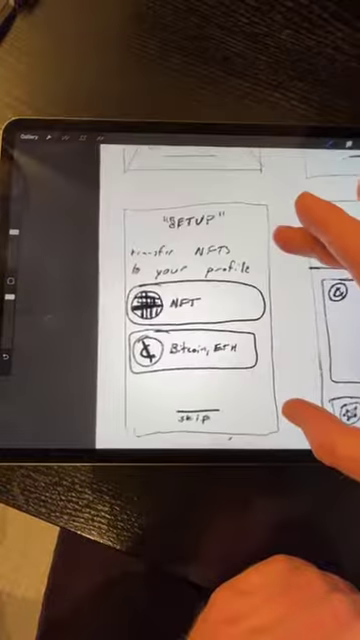
{"action": "scroll", "coordinate": [300, 320], "scroll_direction": "down", "scroll_amount": 1}
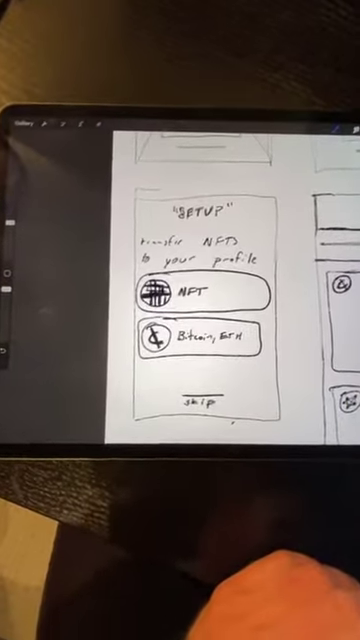
{"action": "scroll", "coordinate": [120, 270], "scroll_direction": "up", "scroll_amount": 2}
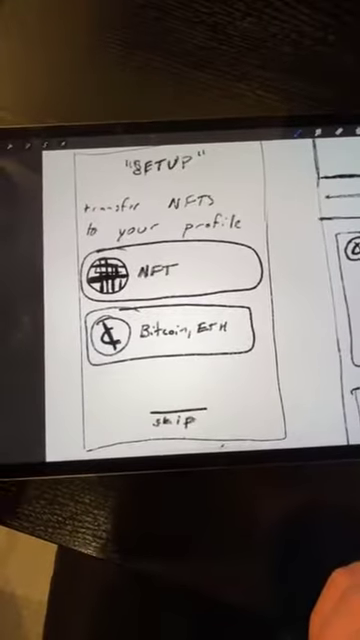
{"action": "scroll", "coordinate": [180, 300], "scroll_direction": "down", "scroll_amount": 3}
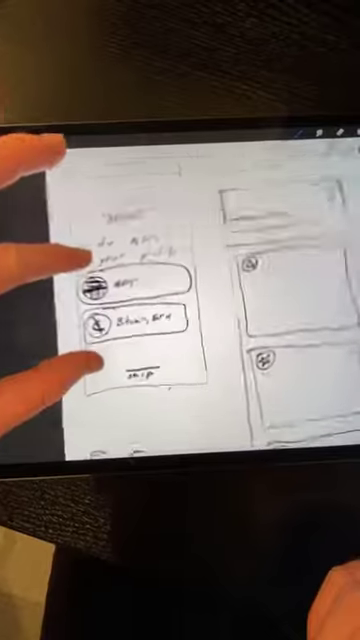
{"action": "scroll", "coordinate": [150, 300], "scroll_direction": "up", "scroll_amount": 3}
{"action": "scroll", "coordinate": [150, 300], "scroll_direction": "down", "scroll_amount": 2}
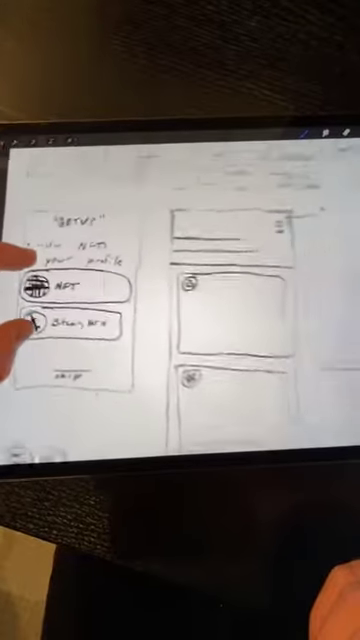
{"action": "scroll", "coordinate": [150, 300], "scroll_direction": "right", "scroll_amount": 3}
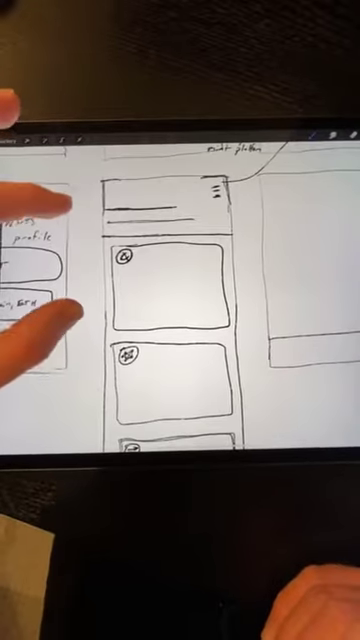
{"action": "scroll", "coordinate": [60, 250], "scroll_direction": "down", "scroll_amount": 5}
{"action": "scroll", "coordinate": [60, 250], "scroll_direction": "up", "scroll_amount": 5}
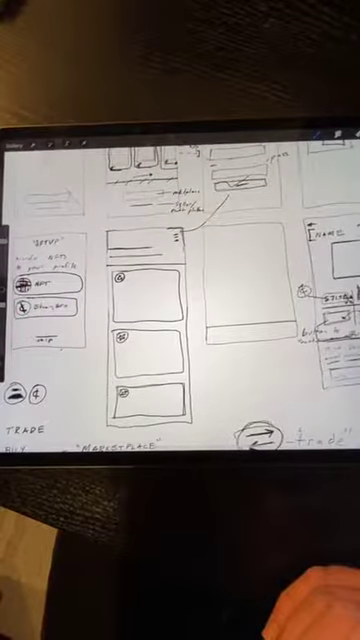
{"action": "scroll", "coordinate": [60, 280], "scroll_direction": "up", "scroll_amount": 5}
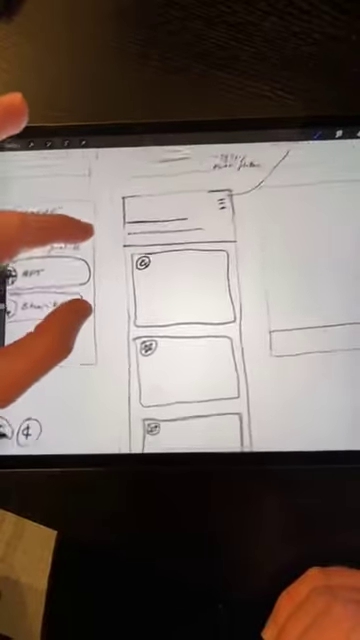
{"action": "scroll", "coordinate": [60, 280], "scroll_direction": "down", "scroll_amount": 3}
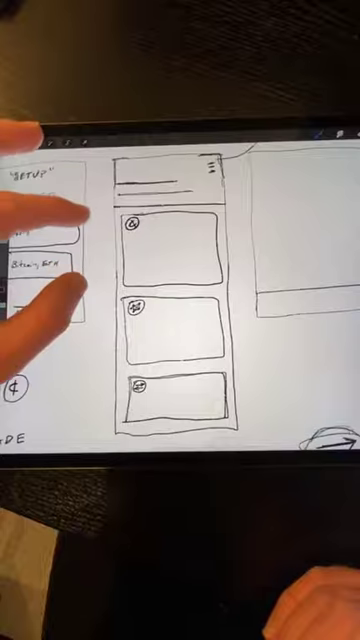
{"action": "scroll", "coordinate": [60, 250], "scroll_direction": "up", "scroll_amount": 2}
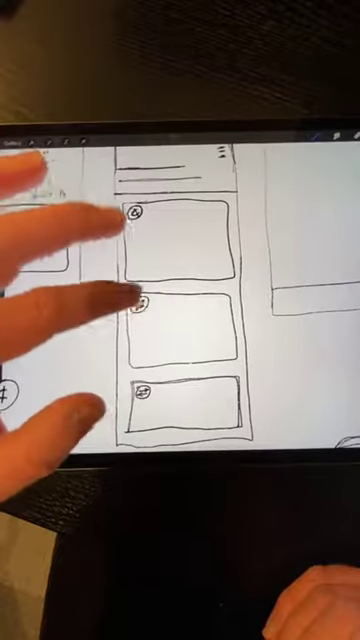
{"action": "scroll", "coordinate": [200, 300], "scroll_direction": "up", "scroll_amount": 3}
{"action": "scroll", "coordinate": [200, 300], "scroll_direction": "up", "scroll_amount": 3}
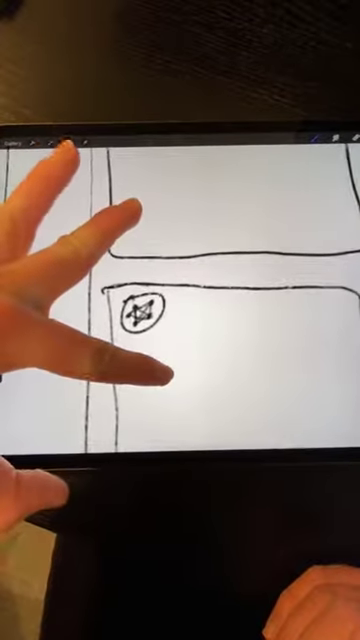
{"action": "scroll", "coordinate": [180, 300], "scroll_direction": "down", "scroll_amount": 3}
{"action": "scroll", "coordinate": [180, 300], "scroll_direction": "up", "scroll_amount": 3}
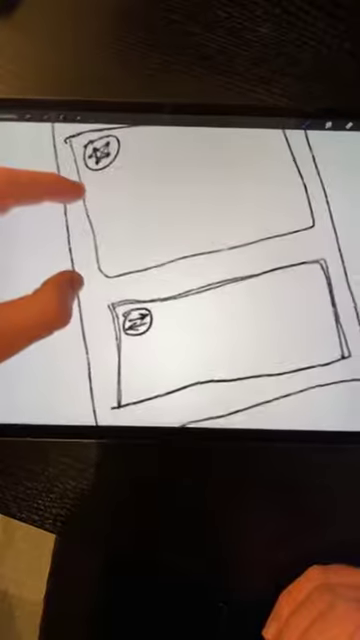
{"action": "scroll", "coordinate": [60, 260], "scroll_direction": "down", "scroll_amount": 3}
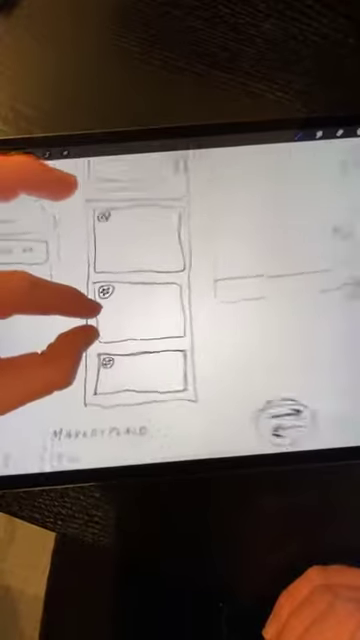
{"action": "scroll", "coordinate": [60, 300], "scroll_direction": "down", "scroll_amount": 3}
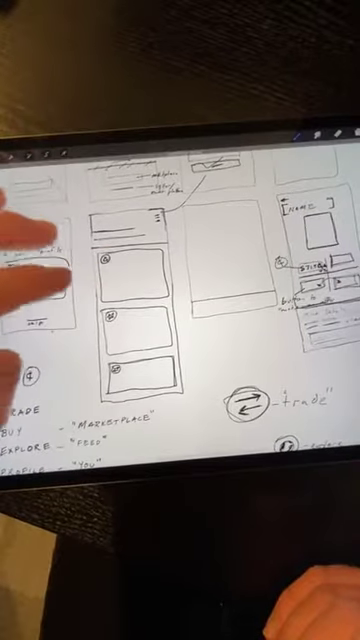
{"action": "scroll", "coordinate": [180, 300], "scroll_direction": "up", "scroll_amount": 3}
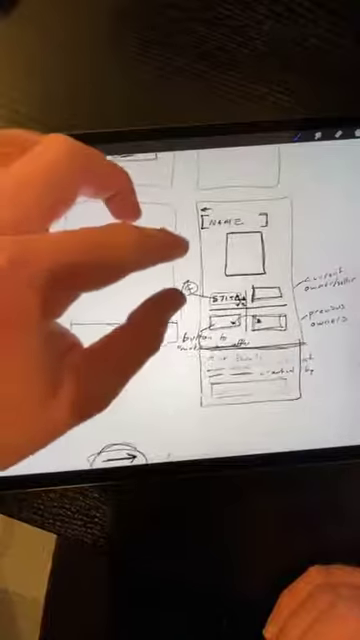
{"action": "scroll", "coordinate": [180, 300], "scroll_direction": "right", "scroll_amount": 5}
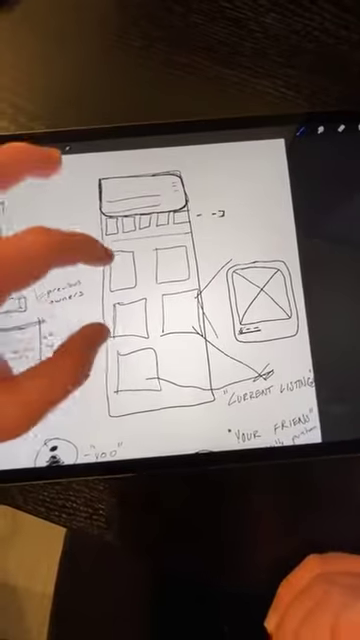
{"action": "scroll", "coordinate": [180, 300], "scroll_direction": "down", "scroll_amount": 3}
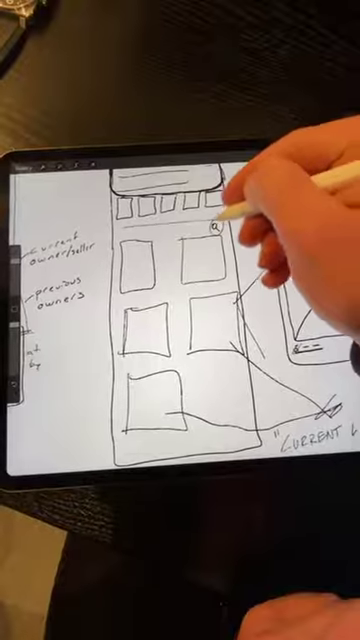
{"action": "scroll", "coordinate": [180, 300], "scroll_direction": "up", "scroll_amount": 3}
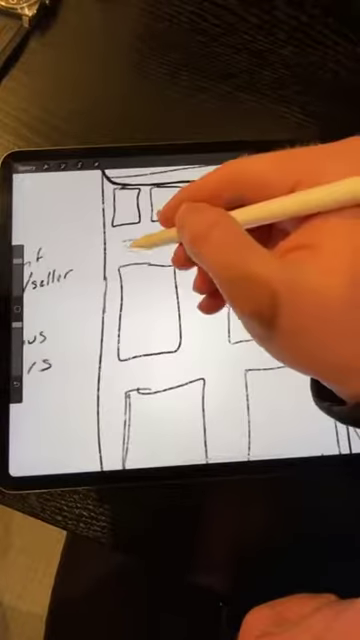
Step: Sketch small pill tags under the thumbnail row, with a plus after the abc pill
{"action": "left_click_drag", "start_coordinate": [124, 242], "coordinate": [153, 249]}
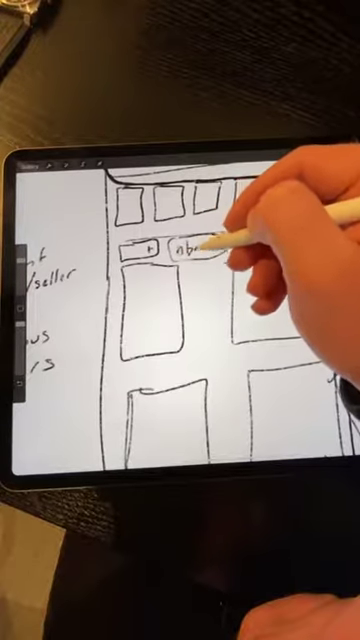
{"action": "left_click_drag", "start_coordinate": [208, 247], "coordinate": [219, 247]}
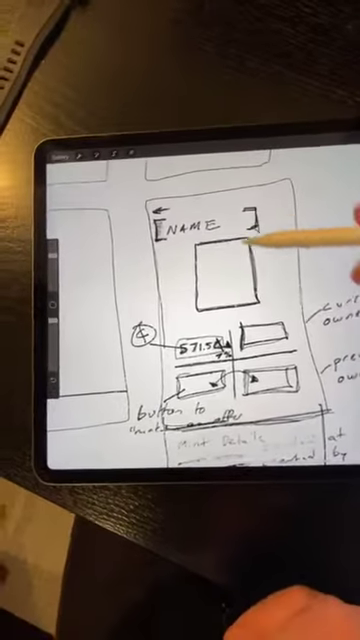
Step: Dot the image box, then draw a down arrow and a 1:1 note under Mint Details
{"action": "left_click", "coordinate": [232, 275]}
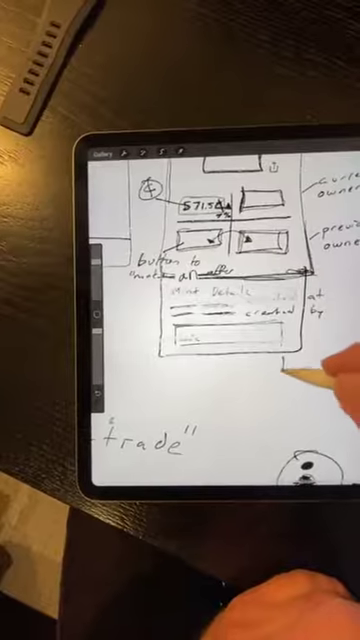
{"action": "left_click_drag", "start_coordinate": [283, 352], "coordinate": [283, 376]}
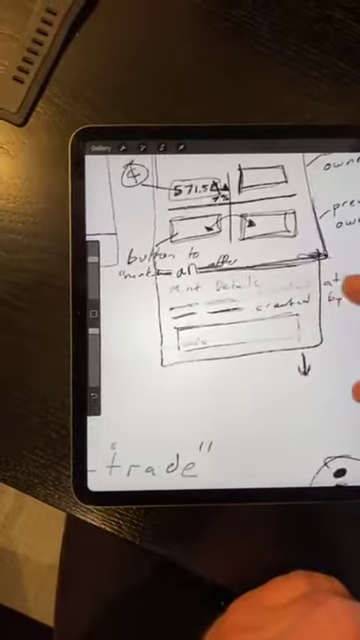
{"action": "left_click_drag", "start_coordinate": [262, 388], "coordinate": [264, 404]}
{"action": "left_click_drag", "start_coordinate": [305, 355], "coordinate": [305, 373]}
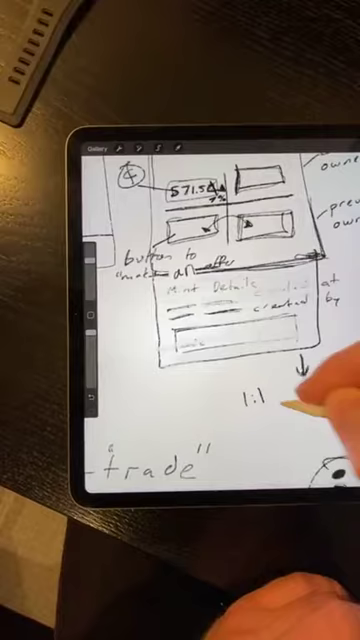
Step: List create, date and Loc below the note, mark create with an x and label 'you'
{"action": "left_click_drag", "start_coordinate": [270, 418], "coordinate": [262, 425]}
{"action": "mouse_move", "coordinate": [292, 410]}
{"action": "left_mouse_down"}
{"action": "mouse_move", "coordinate": [288, 418]}
{"action": "mouse_move", "coordinate": [316, 400]}
{"action": "mouse_move", "coordinate": [322, 380]}
{"action": "left_mouse_up"}
{"action": "mouse_move", "coordinate": [284, 432]}
{"action": "left_mouse_down"}
{"action": "mouse_move", "coordinate": [312, 420]}
{"action": "mouse_move", "coordinate": [330, 406]}
{"action": "mouse_move", "coordinate": [280, 335]}
{"action": "left_mouse_up"}
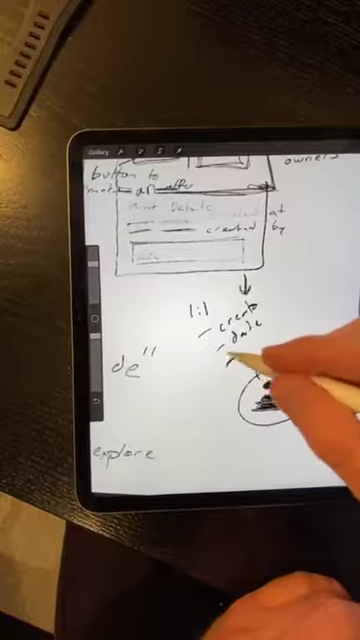
{"action": "left_click_drag", "start_coordinate": [208, 324], "coordinate": [200, 336]}
{"action": "left_click_drag", "start_coordinate": [256, 352], "coordinate": [266, 344]}
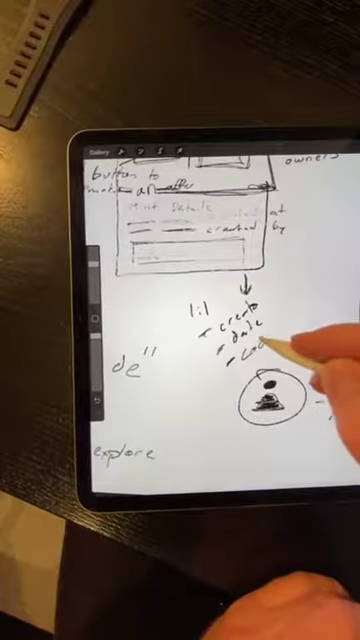
{"action": "left_click_drag", "start_coordinate": [318, 362], "coordinate": [352, 366]}
{"action": "scroll", "coordinate": [230, 330], "scroll_direction": "down", "scroll_amount": 3}
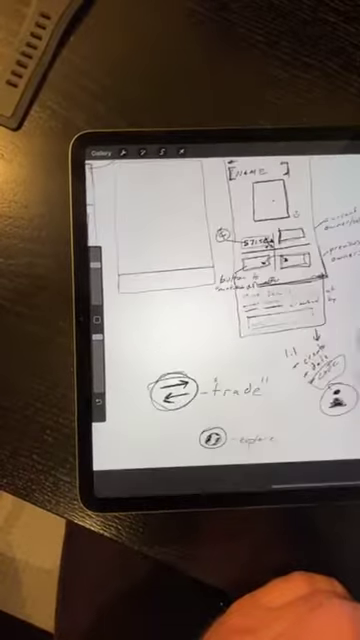
{"action": "scroll", "coordinate": [230, 300], "scroll_direction": "up", "scroll_amount": 3}
{"action": "scroll", "coordinate": [230, 320], "scroll_direction": "down", "scroll_amount": 3}
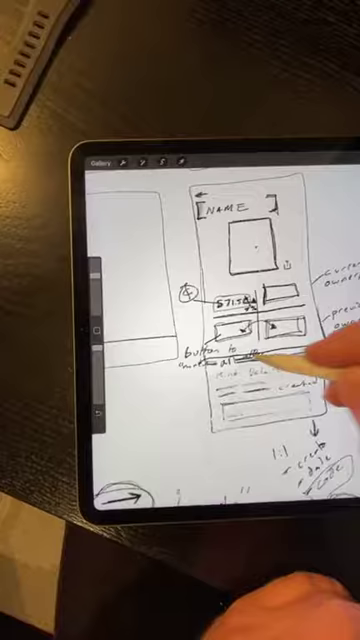
Step: Draw a big hand-drawn circle around the sketch's lower details section
{"action": "left_click_drag", "start_coordinate": [280, 352], "coordinate": [335, 350]}
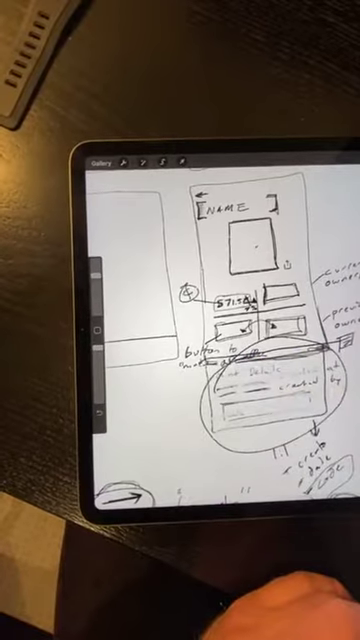
{"action": "scroll", "coordinate": [270, 340], "scroll_direction": "down", "scroll_amount": 5}
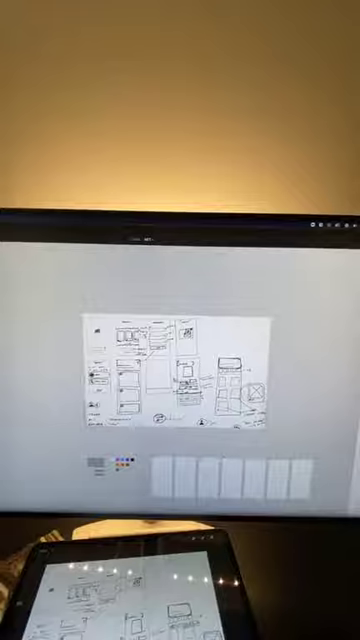
{"action": "scroll", "coordinate": [286, 322], "scroll_direction": "down", "scroll_amount": 5}
{"action": "scroll", "coordinate": [286, 322], "scroll_direction": "right", "scroll_amount": 5}
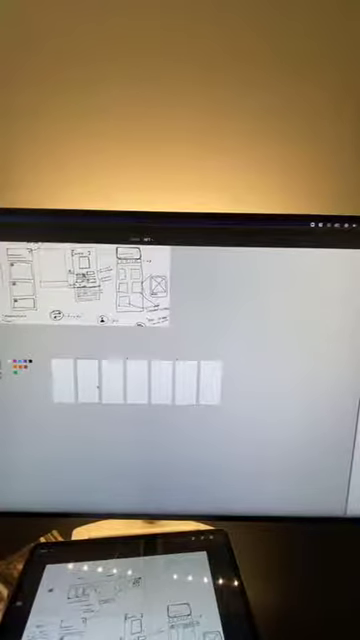
{"action": "scroll", "coordinate": [120, 370], "scroll_direction": "up", "scroll_amount": 5}
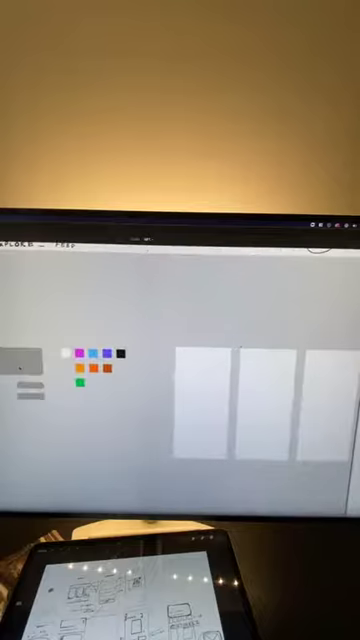
{"action": "scroll", "coordinate": [180, 380], "scroll_direction": "down", "scroll_amount": 5}
{"action": "scroll", "coordinate": [180, 380], "scroll_direction": "right", "scroll_amount": 5}
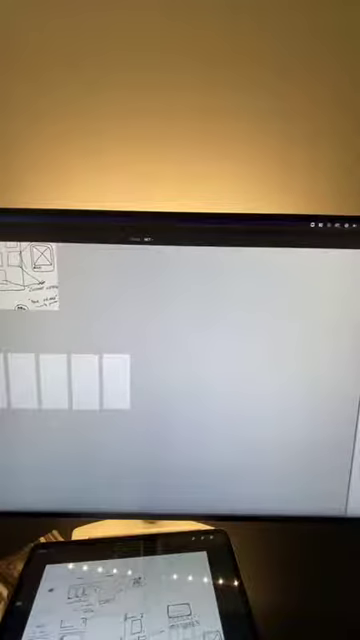
Step: Paste the NFT images onto the canvas and group the stray one beside the others
{"action": "key", "text": "ctrl+backslash"}
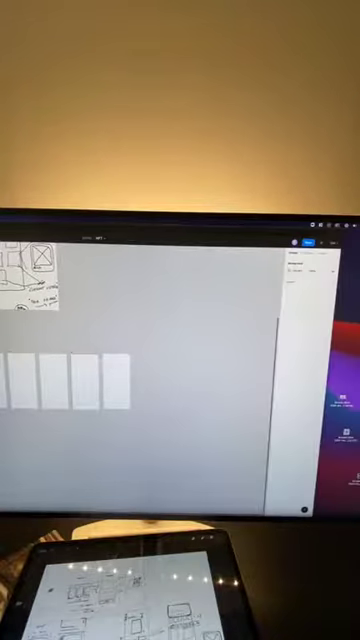
{"action": "left_click_drag", "start_coordinate": [340, 400], "coordinate": [280, 400]}
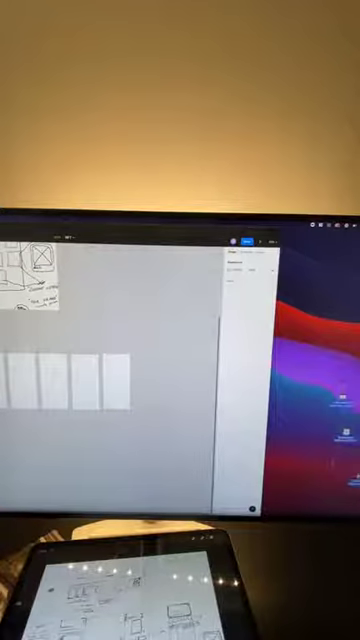
{"action": "key", "text": "ctrl+v"}
{"action": "scroll", "coordinate": [110, 390], "scroll_direction": "down", "scroll_amount": 5}
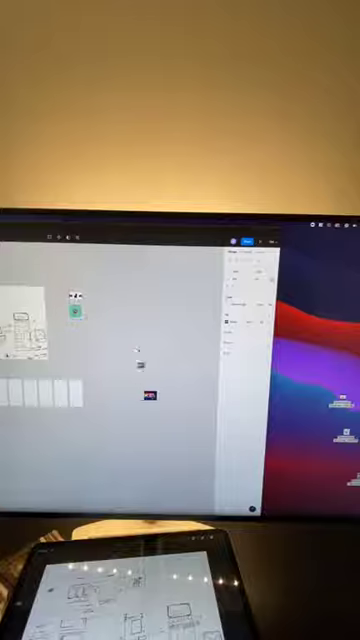
{"action": "left_click_drag", "start_coordinate": [138, 351], "coordinate": [95, 291]}
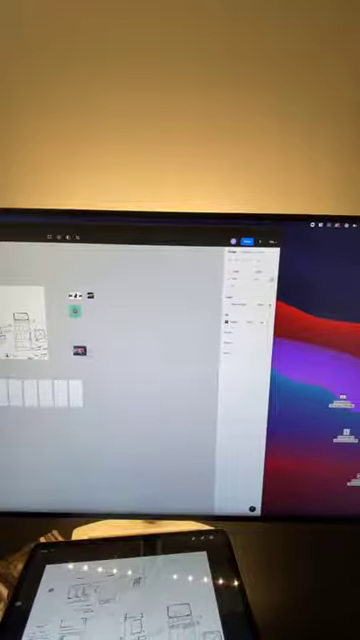
{"action": "scroll", "coordinate": [125, 364], "scroll_direction": "up", "scroll_amount": 2}
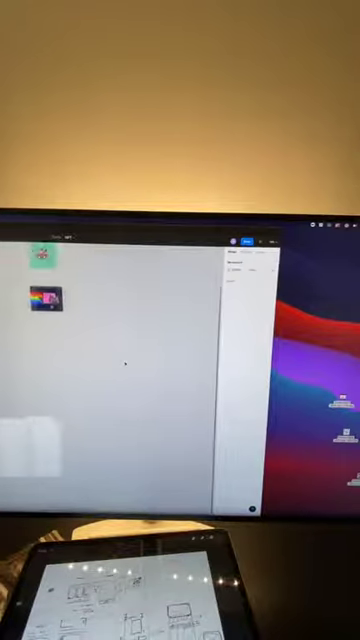
{"action": "scroll", "coordinate": [125, 364], "scroll_direction": "up", "scroll_amount": 2}
{"action": "scroll", "coordinate": [125, 364], "scroll_direction": "up", "scroll_amount": 2}
{"action": "scroll", "coordinate": [125, 364], "scroll_direction": "up", "scroll_amount": 2}
{"action": "scroll", "coordinate": [125, 364], "scroll_direction": "right", "scroll_amount": 3}
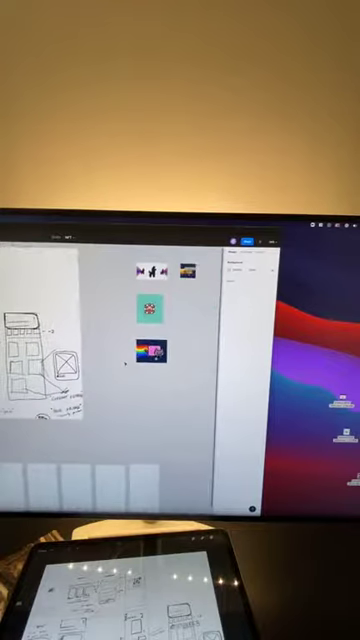
{"action": "scroll", "coordinate": [110, 360], "scroll_direction": "down", "scroll_amount": 2}
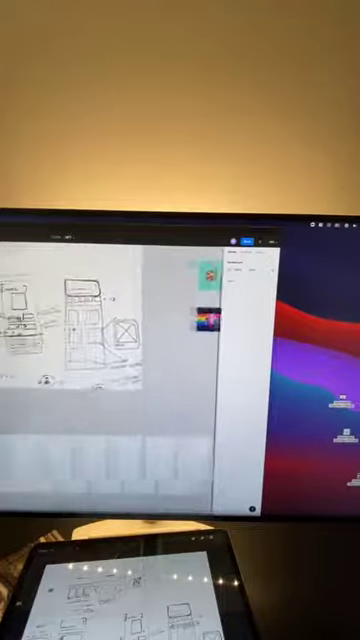
{"action": "scroll", "coordinate": [110, 360], "scroll_direction": "down", "scroll_amount": 2}
{"action": "scroll", "coordinate": [110, 360], "scroll_direction": "down", "scroll_amount": 3}
{"action": "scroll", "coordinate": [88, 372], "scroll_direction": "left", "scroll_amount": 2}
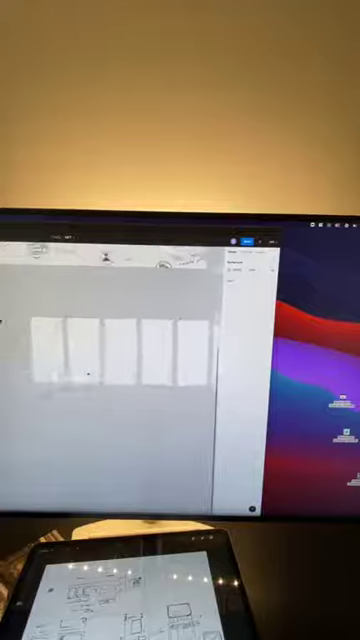
{"action": "scroll", "coordinate": [88, 372], "scroll_direction": "up", "scroll_amount": 2}
{"action": "scroll", "coordinate": [88, 373], "scroll_direction": "left", "scroll_amount": 2}
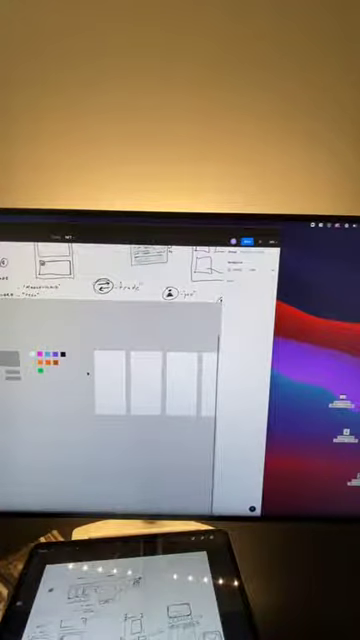
{"action": "scroll", "coordinate": [88, 372], "scroll_direction": "down", "scroll_amount": 2}
{"action": "scroll", "coordinate": [88, 372], "scroll_direction": "up", "scroll_amount": 4}
{"action": "scroll", "coordinate": [88, 373], "scroll_direction": "right", "scroll_amount": 3}
{"action": "scroll", "coordinate": [88, 373], "scroll_direction": "right", "scroll_amount": 2}
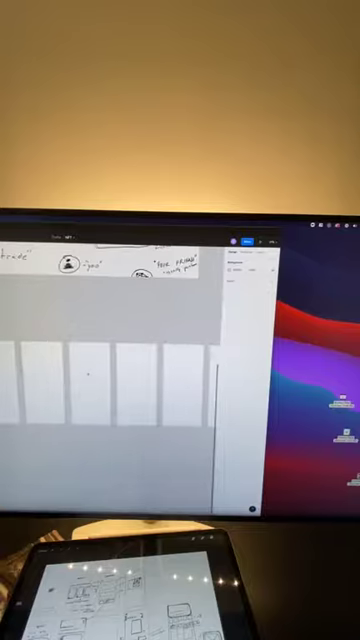
{"action": "scroll", "coordinate": [88, 372], "scroll_direction": "right", "scroll_amount": 1}
{"action": "scroll", "coordinate": [88, 372], "scroll_direction": "right", "scroll_amount": 3}
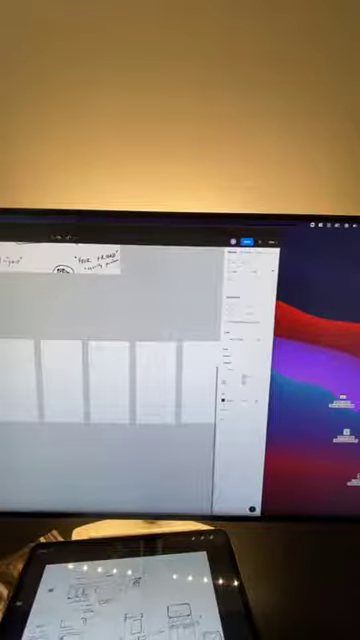
Step: Select the grey image placeholder in the first app frame, then deselect it
{"action": "key", "text": "super+a"}
{"action": "scroll", "coordinate": [110, 400], "scroll_direction": "up", "scroll_amount": 3}
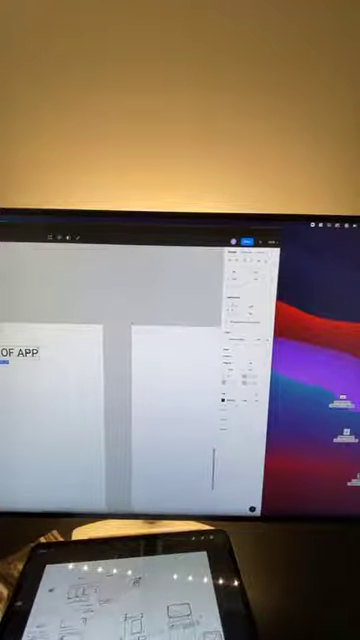
{"action": "scroll", "coordinate": [131, 265], "scroll_direction": "down", "scroll_amount": 5}
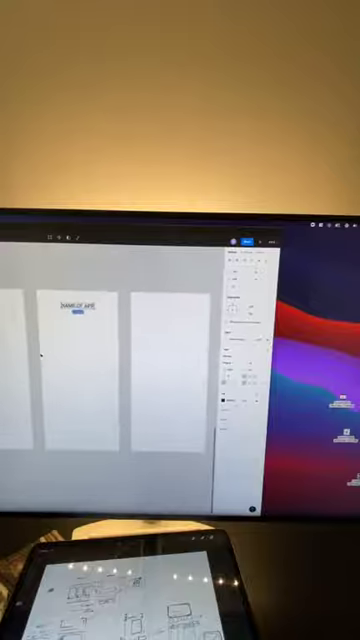
{"action": "scroll", "coordinate": [110, 269], "scroll_direction": "down", "scroll_amount": 3}
{"action": "scroll", "coordinate": [110, 269], "scroll_direction": "down", "scroll_amount": 2}
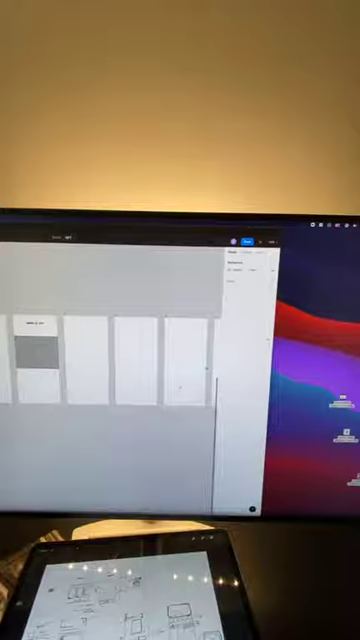
{"action": "left_click", "coordinate": [34, 354]}
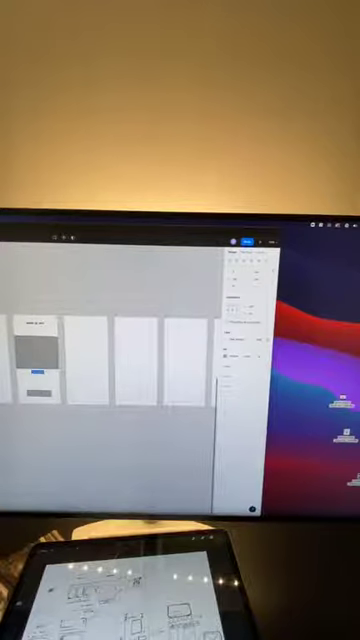
{"action": "scroll", "coordinate": [74, 360], "scroll_direction": "up", "scroll_amount": 3}
{"action": "scroll", "coordinate": [74, 360], "scroll_direction": "up", "scroll_amount": 3}
{"action": "scroll", "coordinate": [75, 362], "scroll_direction": "up", "scroll_amount": 2}
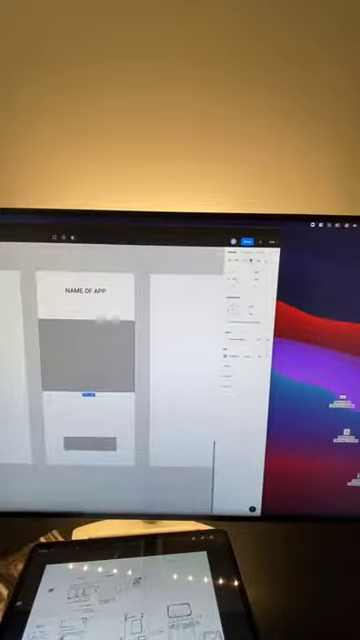
{"action": "key", "text": "Escape"}
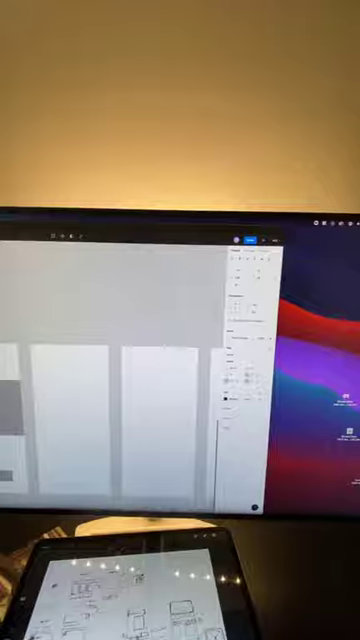
Step: Retitle the copied heading GET STARTED and add a full-width grey bar beneath it
{"action": "double_click", "coordinate": [72, 358]}
{"action": "type", "text": "Cat 3"}
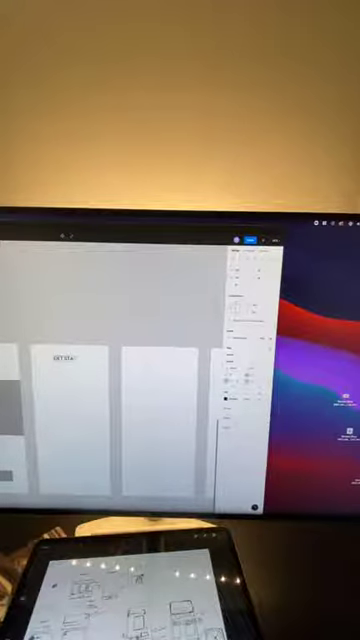
{"action": "left_click", "coordinate": [84, 358]}
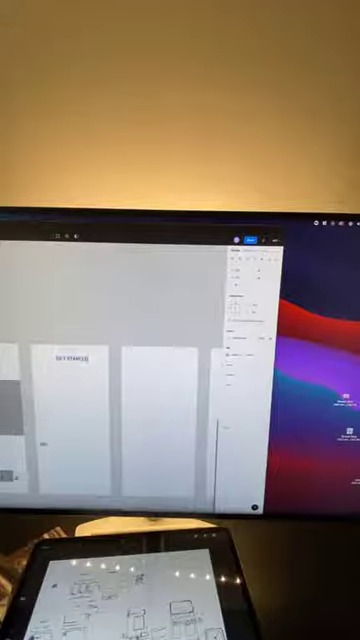
{"action": "left_click_drag", "start_coordinate": [70, 358], "coordinate": [100, 381]}
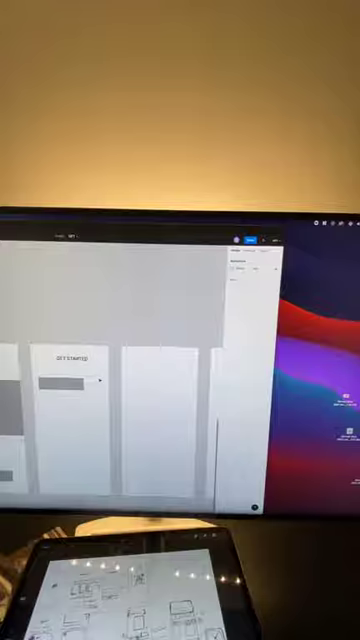
{"action": "scroll", "coordinate": [99, 381], "scroll_direction": "up", "scroll_amount": 5}
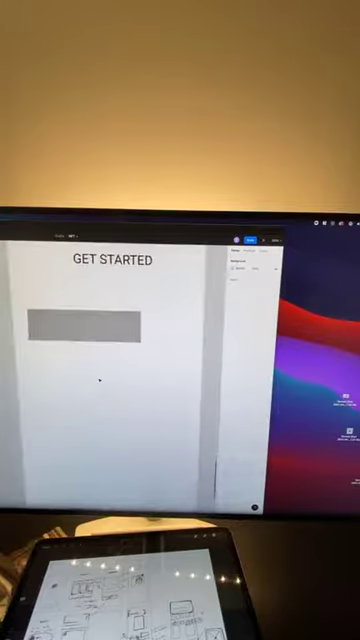
{"action": "left_click_drag", "start_coordinate": [141, 310], "coordinate": [190, 318]}
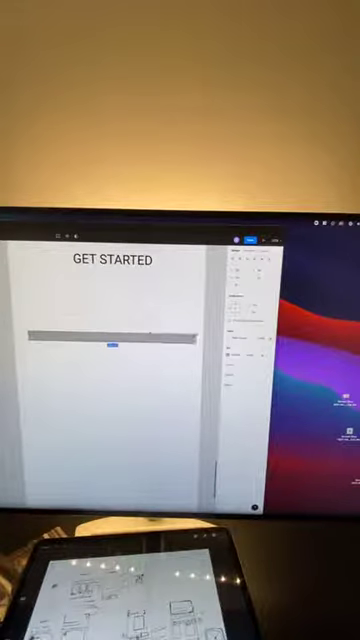
{"action": "left_click_drag", "start_coordinate": [150, 331], "coordinate": [155, 333]}
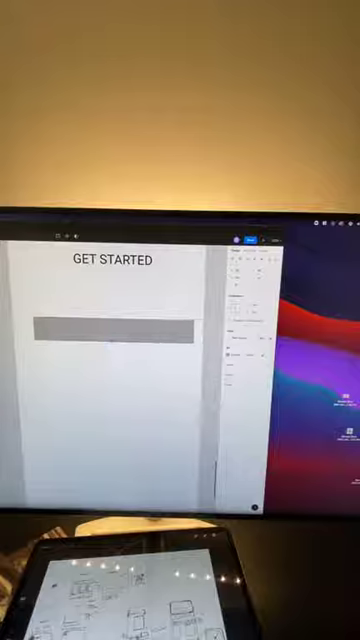
{"action": "scroll", "coordinate": [157, 333], "scroll_direction": "down", "scroll_amount": 3}
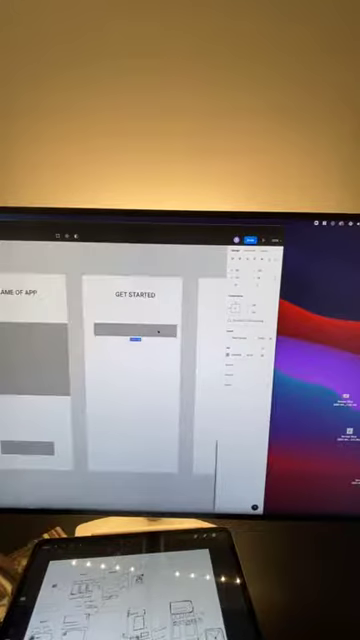
{"action": "scroll", "coordinate": [134, 334], "scroll_direction": "right", "scroll_amount": 2}
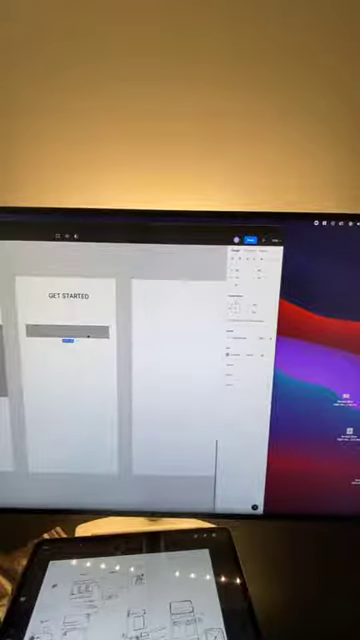
Step: Stack more grey bar copies below the first bar
{"action": "left_click_drag", "start_coordinate": [88, 334], "coordinate": [90, 374]}
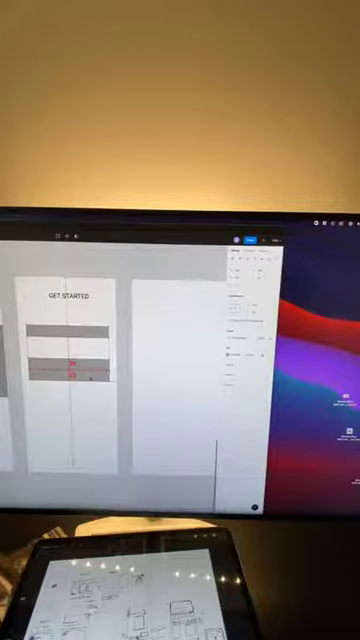
{"action": "mouse_move", "coordinate": [90, 374]}
{"action": "left_mouse_down"}
{"action": "mouse_move", "coordinate": [90, 349]}
{"action": "mouse_move", "coordinate": [88, 382]}
{"action": "left_mouse_up"}
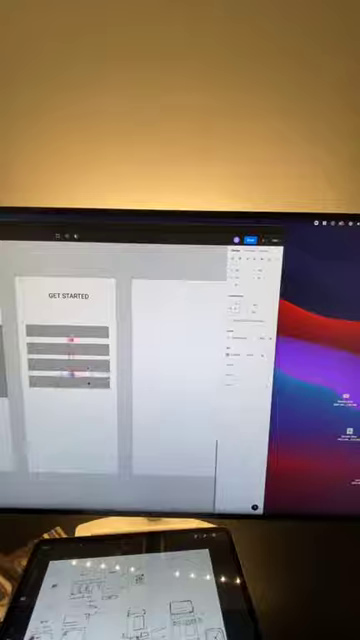
{"action": "left_click", "coordinate": [87, 399]}
Step: Reuse a grey bar as a button near the bottom of the GET STARTED frame
{"action": "left_click", "coordinate": [83, 389]}
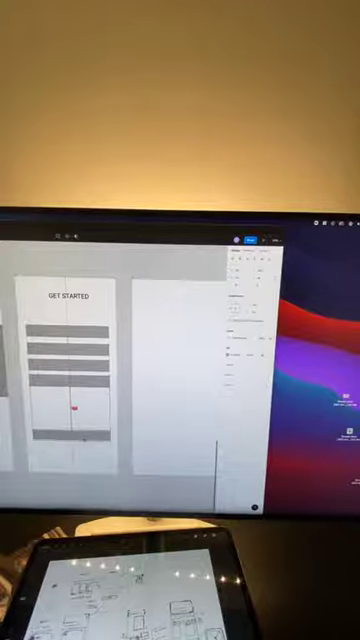
{"action": "left_click", "coordinate": [84, 450]}
{"action": "left_click", "coordinate": [67, 331]}
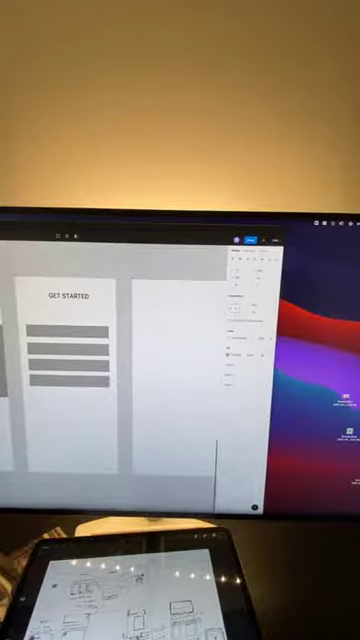
{"action": "left_click", "coordinate": [69, 449]}
{"action": "left_click_drag", "start_coordinate": [69, 449], "coordinate": [73, 452]}
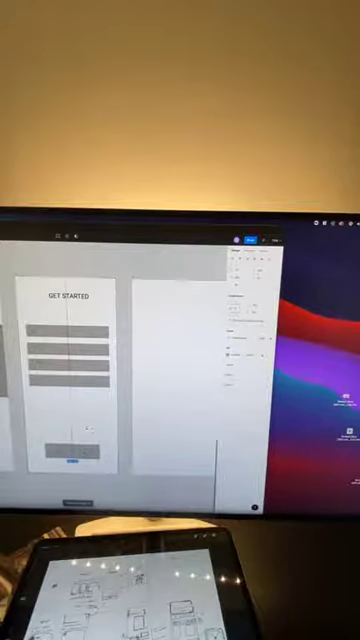
{"action": "left_click", "coordinate": [88, 428]}
{"action": "scroll", "coordinate": [87, 430], "scroll_direction": "up", "scroll_amount": 3}
{"action": "scroll", "coordinate": [87, 428], "scroll_direction": "down", "scroll_amount": 3}
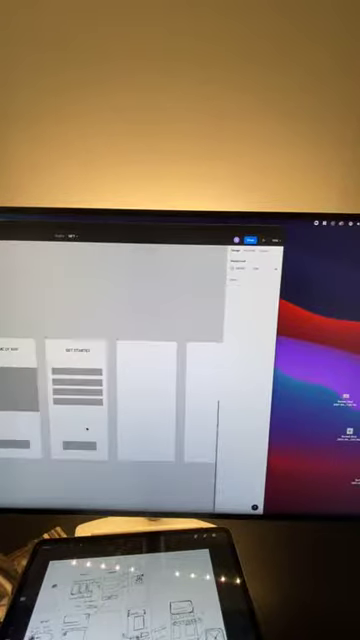
{"action": "scroll", "coordinate": [87, 428], "scroll_direction": "up", "scroll_amount": 3}
{"action": "scroll", "coordinate": [87, 428], "scroll_direction": "up", "scroll_amount": 2}
{"action": "scroll", "coordinate": [87, 428], "scroll_direction": "down", "scroll_amount": 5}
{"action": "scroll", "coordinate": [87, 428], "scroll_direction": "up", "scroll_amount": 3}
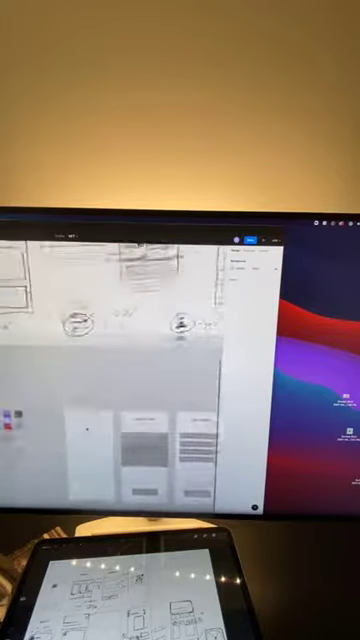
{"action": "scroll", "coordinate": [87, 428], "scroll_direction": "up", "scroll_amount": 3}
{"action": "scroll", "coordinate": [87, 428], "scroll_direction": "up", "scroll_amount": 2}
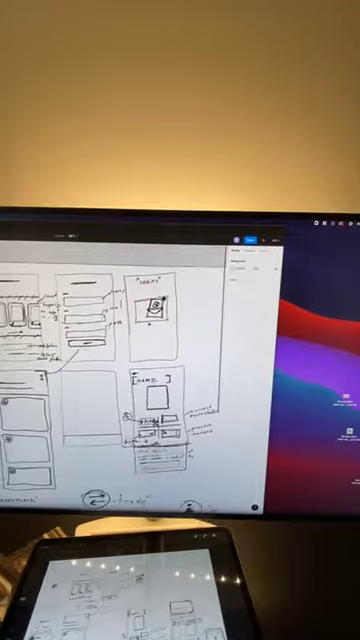
{"action": "scroll", "coordinate": [87, 428], "scroll_direction": "up", "scroll_amount": 3}
{"action": "scroll", "coordinate": [87, 428], "scroll_direction": "down", "scroll_amount": 5}
{"action": "scroll", "coordinate": [87, 428], "scroll_direction": "up", "scroll_amount": 4}
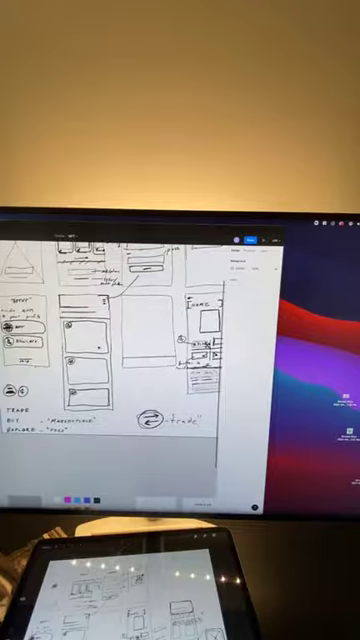
{"action": "scroll", "coordinate": [98, 347], "scroll_direction": "down", "scroll_amount": 5}
Step: Select the third frame's title text to give it a new heading
{"action": "left_click", "coordinate": [67, 357]}
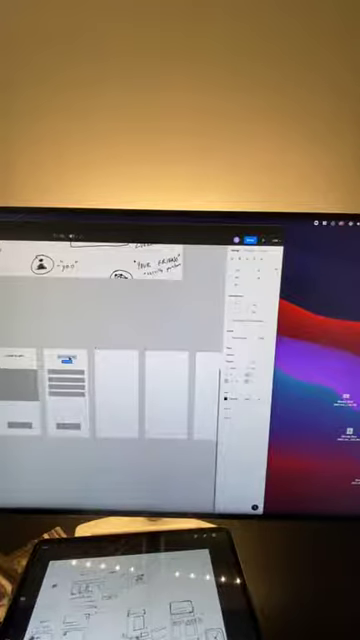
{"action": "left_click", "coordinate": [117, 357]}
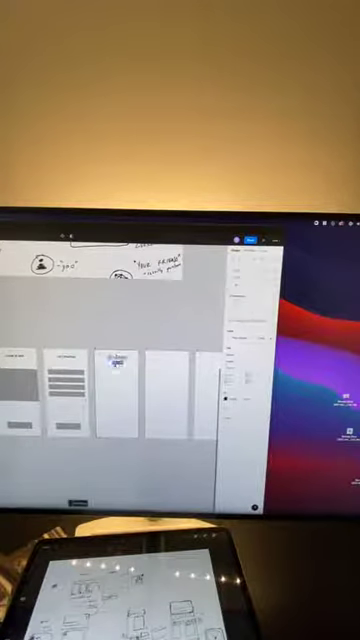
{"action": "left_click", "coordinate": [117, 357]}
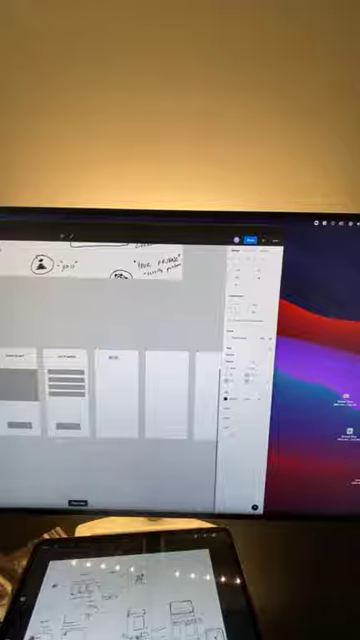
{"action": "type", "text": "TV"}
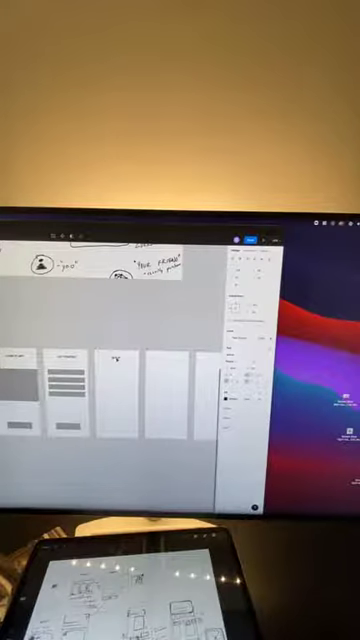
{"action": "scroll", "coordinate": [123, 328], "scroll_direction": "up", "scroll_amount": 5}
{"action": "scroll", "coordinate": [100, 340], "scroll_direction": "down", "scroll_amount": 3}
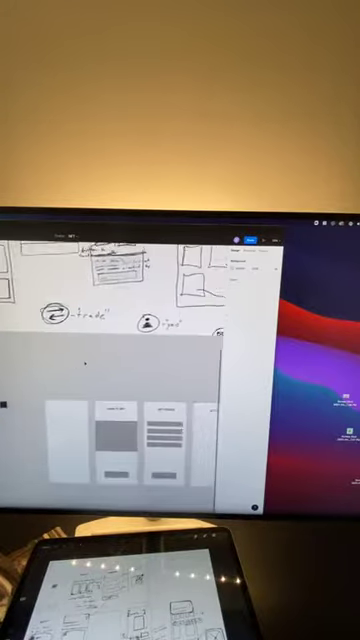
{"action": "scroll", "coordinate": [84, 362], "scroll_direction": "left", "scroll_amount": 3}
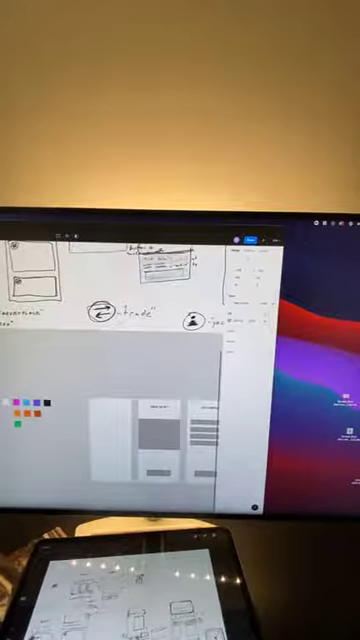
{"action": "scroll", "coordinate": [110, 400], "scroll_direction": "right", "scroll_amount": 5}
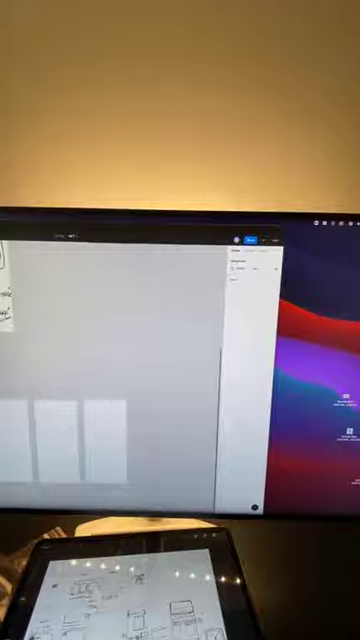
{"action": "scroll", "coordinate": [110, 400], "scroll_direction": "up", "scroll_amount": 5}
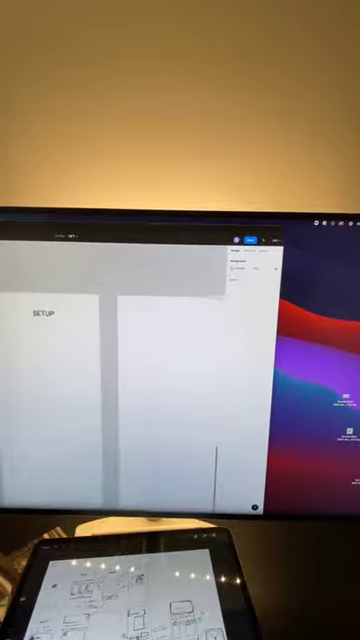
Step: Draw a full-width grey bar under the SETUP title and stack a second bar below it
{"action": "left_click_drag", "start_coordinate": [51, 380], "coordinate": [104, 393]}
{"action": "mouse_move", "coordinate": [78, 387]}
{"action": "left_mouse_down"}
{"action": "mouse_move", "coordinate": [25, 323]}
{"action": "mouse_move", "coordinate": [46, 342]}
{"action": "mouse_move", "coordinate": [23, 338]}
{"action": "mouse_move", "coordinate": [1, 328]}
{"action": "left_mouse_up"}
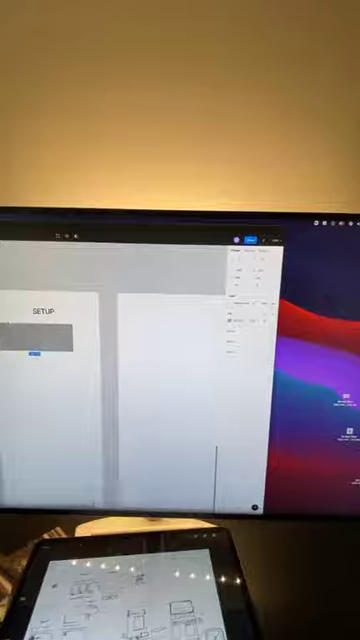
{"action": "left_click_drag", "start_coordinate": [83, 353], "coordinate": [95, 357]}
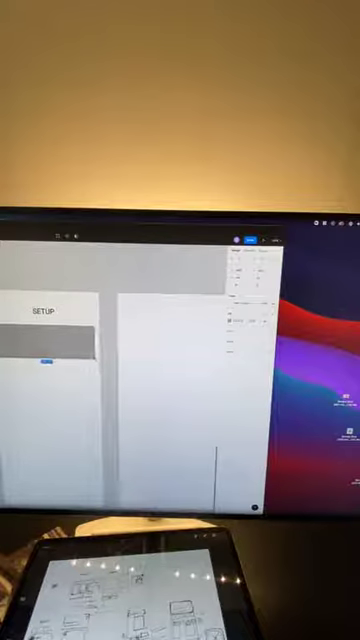
{"action": "left_click_drag", "start_coordinate": [70, 349], "coordinate": [73, 401]}
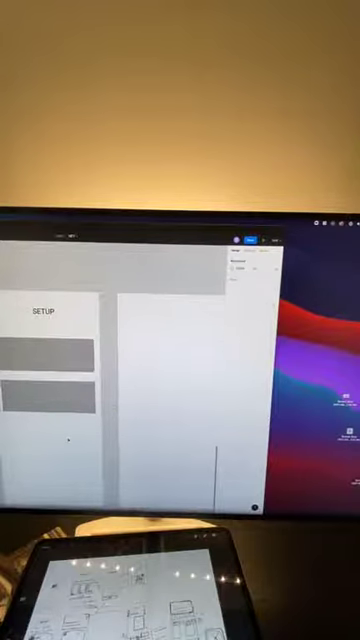
{"action": "scroll", "coordinate": [72, 402], "scroll_direction": "down", "scroll_amount": 5}
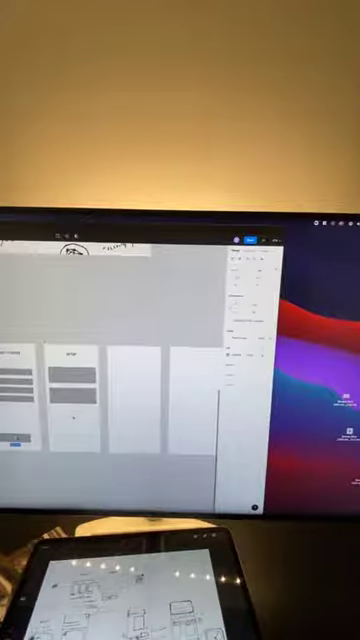
{"action": "scroll", "coordinate": [110, 380], "scroll_direction": "left", "scroll_amount": 5}
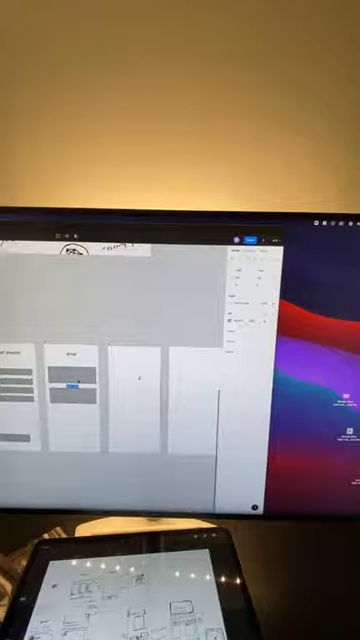
{"action": "scroll", "coordinate": [104, 341], "scroll_direction": "up", "scroll_amount": 5}
{"action": "scroll", "coordinate": [104, 341], "scroll_direction": "down", "scroll_amount": 5}
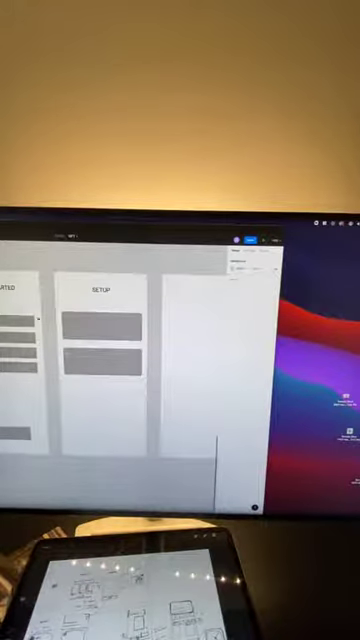
{"action": "left_click", "coordinate": [90, 368]}
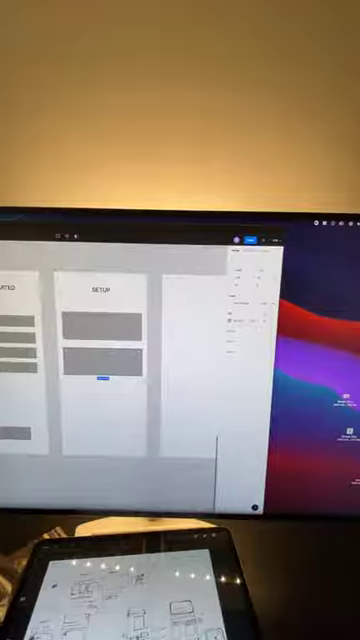
{"action": "left_click", "coordinate": [61, 289]}
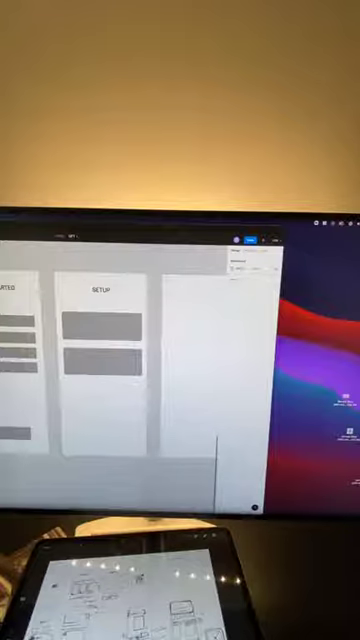
{"action": "scroll", "coordinate": [72, 323], "scroll_direction": "up", "scroll_amount": 5}
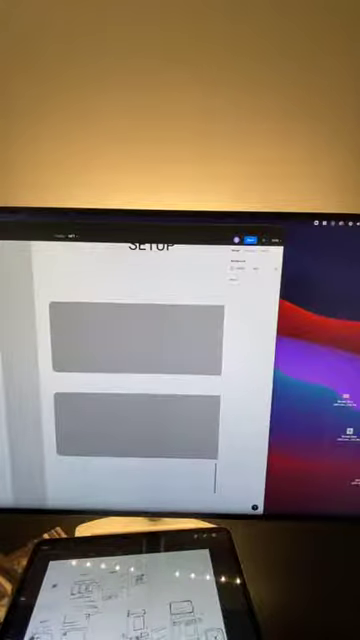
Step: Enlarge the element in the top block and remove the top rectangle's grey fill
{"action": "left_click", "coordinate": [72, 337]}
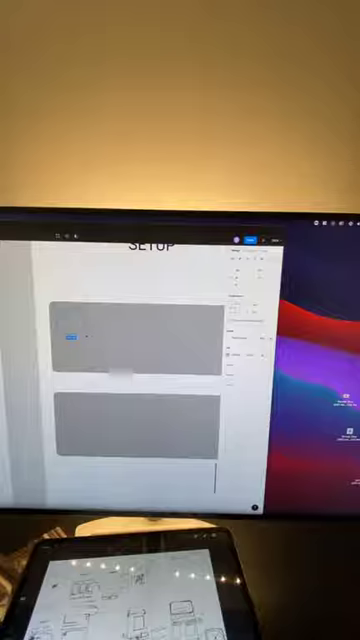
{"action": "left_click_drag", "start_coordinate": [72, 333], "coordinate": [58, 312]}
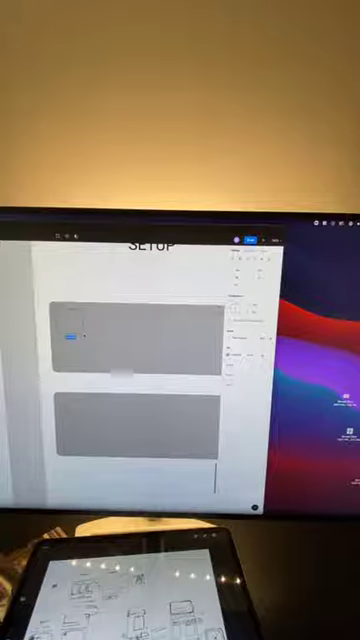
{"action": "left_click", "coordinate": [232, 354]}
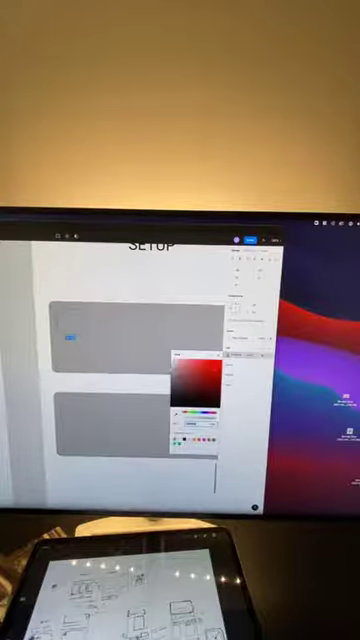
{"action": "left_click", "coordinate": [72, 322]}
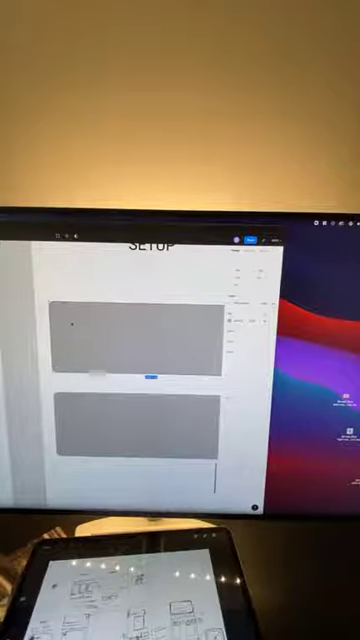
{"action": "right_click", "coordinate": [72, 322]}
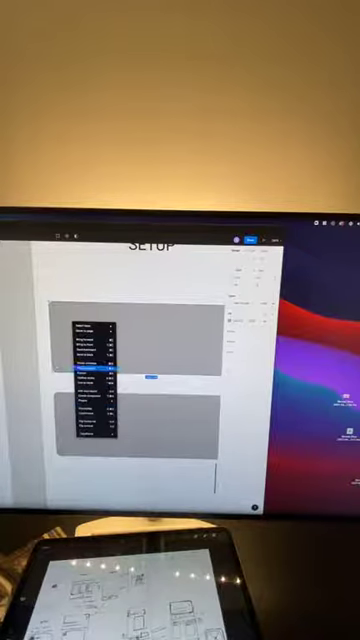
{"action": "left_click", "coordinate": [95, 366]}
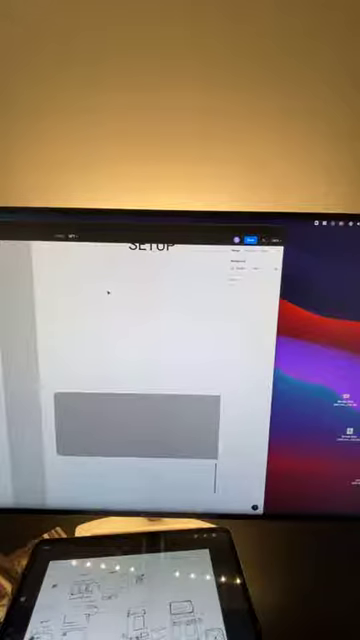
Step: Paste a duplicate of the grey rectangle and check its fill colour
{"action": "key", "text": "ctrl+v"}
{"action": "scroll", "coordinate": [110, 370], "scroll_direction": "right", "scroll_amount": 3}
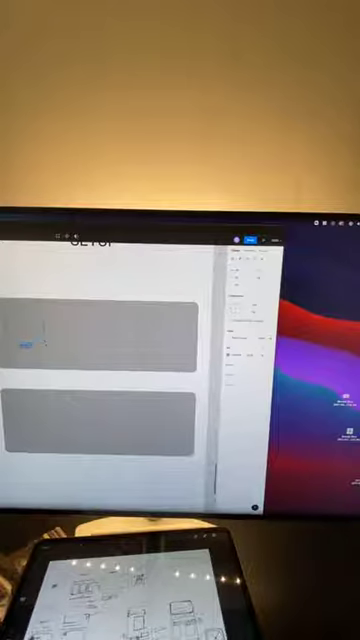
{"action": "left_click", "coordinate": [231, 354]}
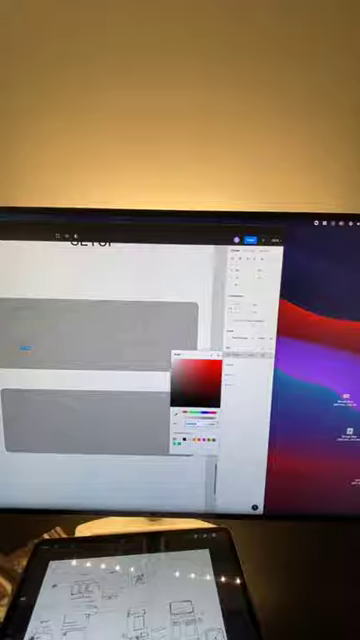
{"action": "left_click", "coordinate": [208, 303]}
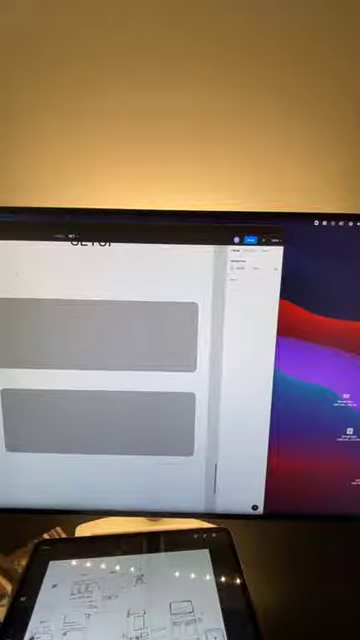
Step: Draw a black ellipse above the upper block, send it behind, and try combining them as a mask
{"action": "left_click_drag", "start_coordinate": [15, 273], "coordinate": [67, 300]}
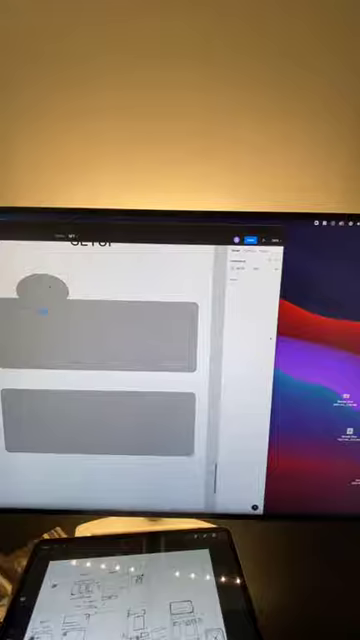
{"action": "left_click", "coordinate": [232, 352]}
{"action": "left_click", "coordinate": [177, 402]}
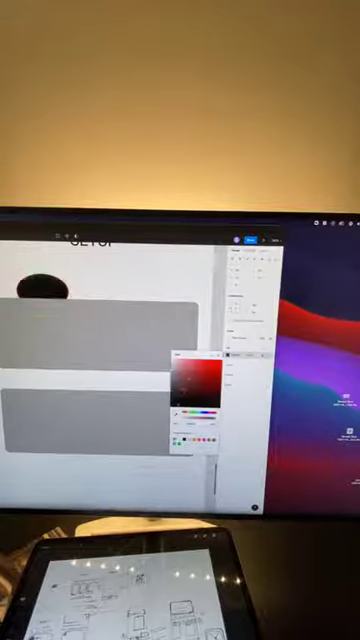
{"action": "left_click", "coordinate": [93, 307]}
{"action": "right_click", "coordinate": [54, 288]}
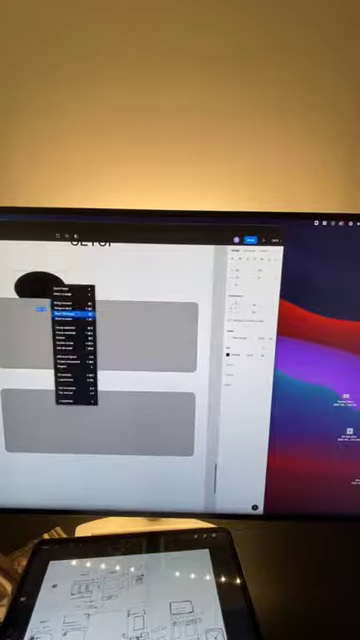
{"action": "left_click", "coordinate": [70, 313]}
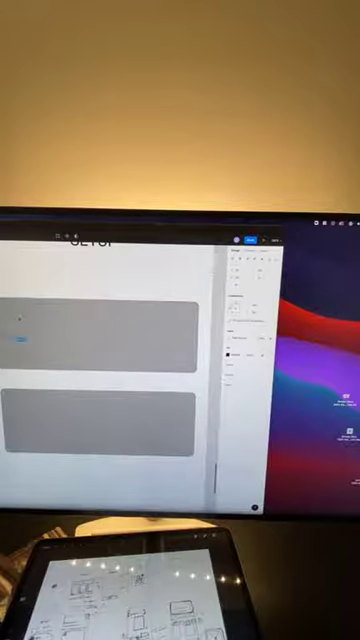
{"action": "right_click", "coordinate": [19, 316]}
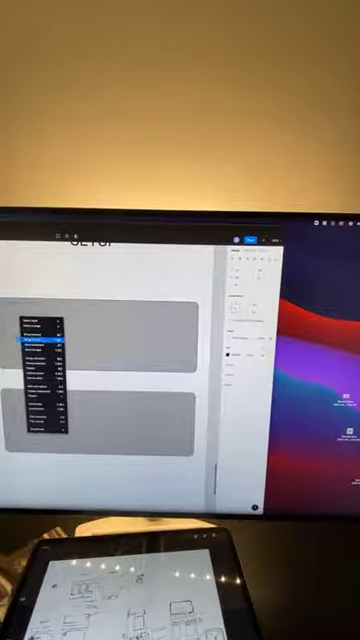
{"action": "left_click", "coordinate": [35, 340]}
{"action": "right_click", "coordinate": [66, 312]}
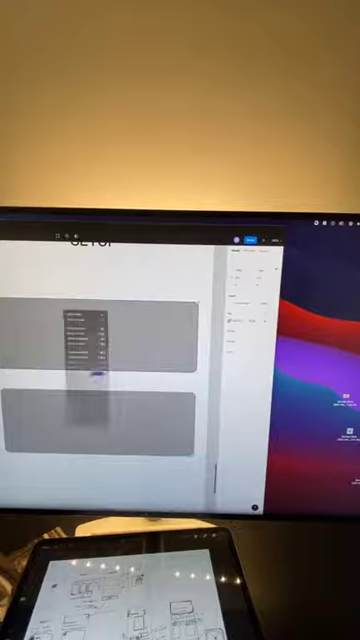
{"action": "left_click", "coordinate": [85, 342]}
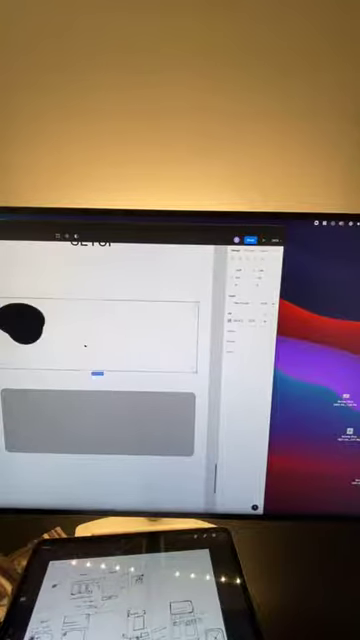
{"action": "left_click", "coordinate": [18, 323]}
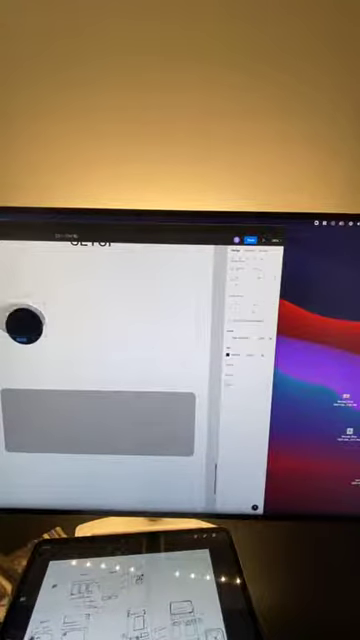
{"action": "scroll", "coordinate": [100, 350], "scroll_direction": "down", "scroll_amount": 3}
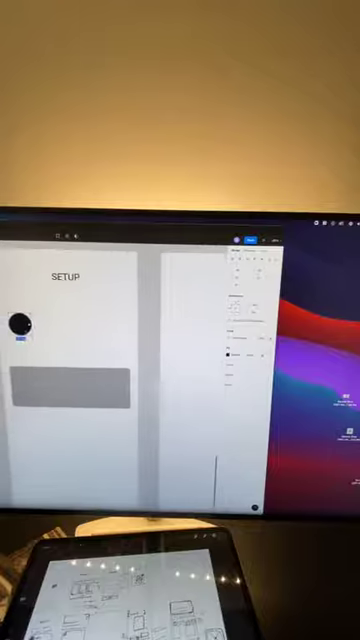
Step: Restore the outlined rectangle's solid grey fill
{"action": "left_click", "coordinate": [43, 331]}
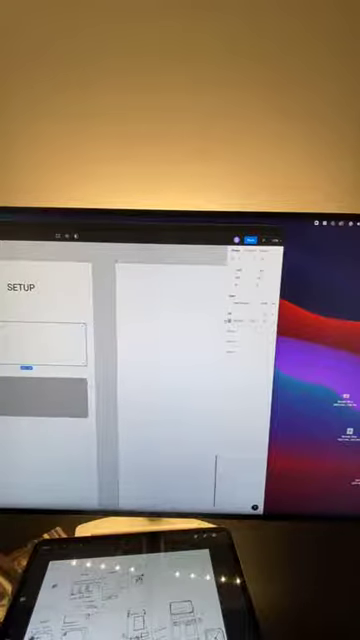
{"action": "right_click", "coordinate": [67, 346]}
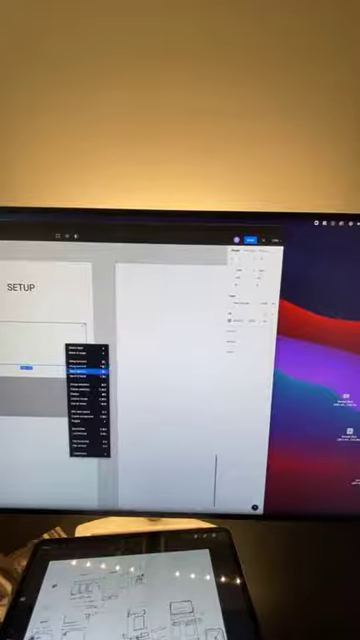
{"action": "left_click", "coordinate": [86, 366]}
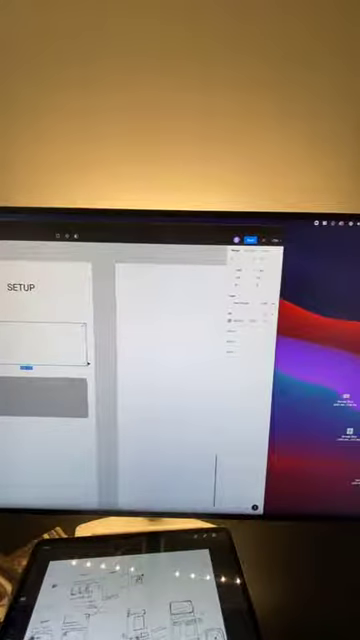
{"action": "key", "text": "ctrl+alt+v"}
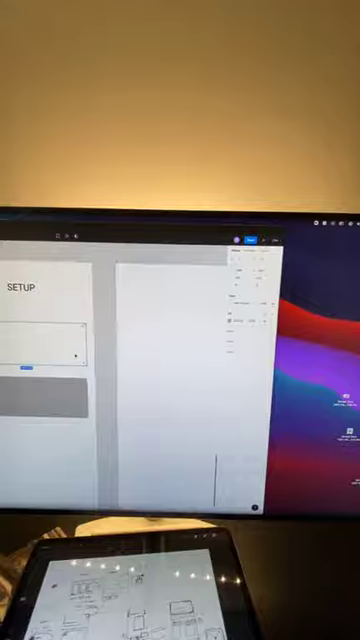
{"action": "left_click", "coordinate": [64, 307]}
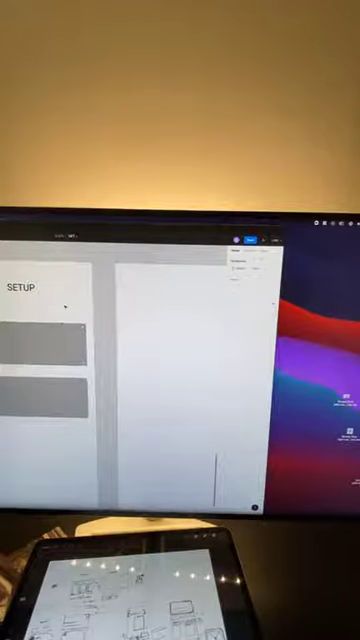
{"action": "scroll", "coordinate": [64, 307], "scroll_direction": "left", "scroll_amount": 5}
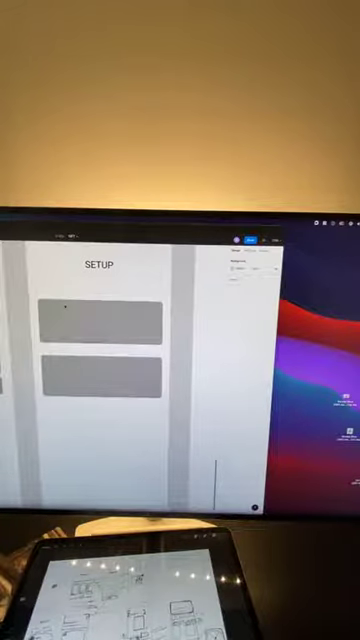
{"action": "scroll", "coordinate": [64, 307], "scroll_direction": "down", "scroll_amount": 3}
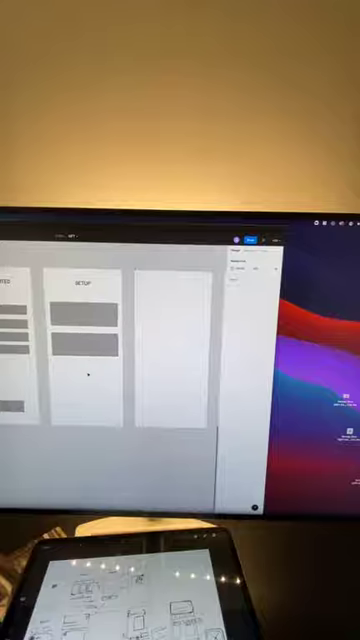
{"action": "scroll", "coordinate": [88, 375], "scroll_direction": "down", "scroll_amount": 2}
{"action": "scroll", "coordinate": [88, 375], "scroll_direction": "up", "scroll_amount": 3}
{"action": "scroll", "coordinate": [88, 375], "scroll_direction": "up", "scroll_amount": 3}
{"action": "scroll", "coordinate": [88, 375], "scroll_direction": "up", "scroll_amount": 3}
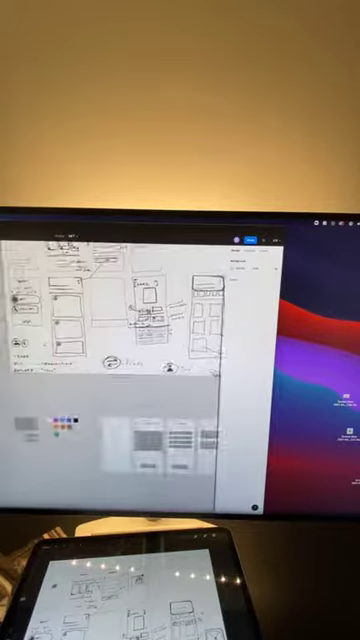
{"action": "scroll", "coordinate": [110, 330], "scroll_direction": "down", "scroll_amount": 3}
{"action": "scroll", "coordinate": [110, 330], "scroll_direction": "up", "scroll_amount": 3}
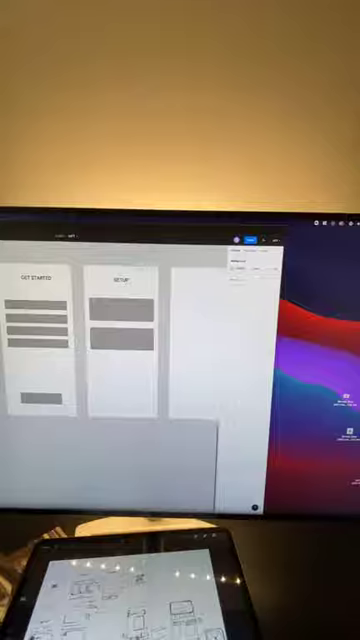
{"action": "key", "text": "ctrl+v"}
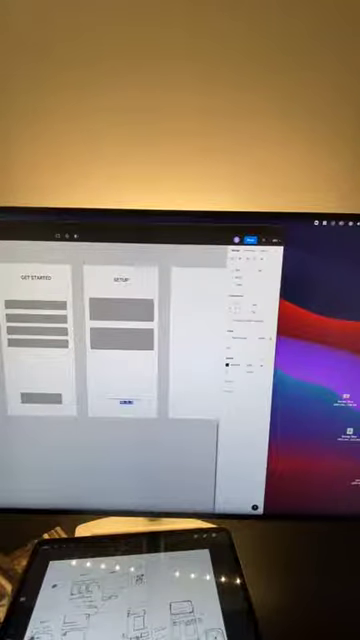
{"action": "scroll", "coordinate": [110, 330], "scroll_direction": "up", "scroll_amount": 3}
{"action": "scroll", "coordinate": [110, 330], "scroll_direction": "up", "scroll_amount": 2}
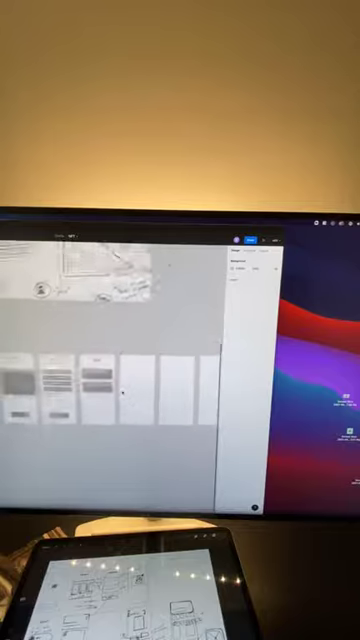
{"action": "scroll", "coordinate": [110, 330], "scroll_direction": "up", "scroll_amount": 5}
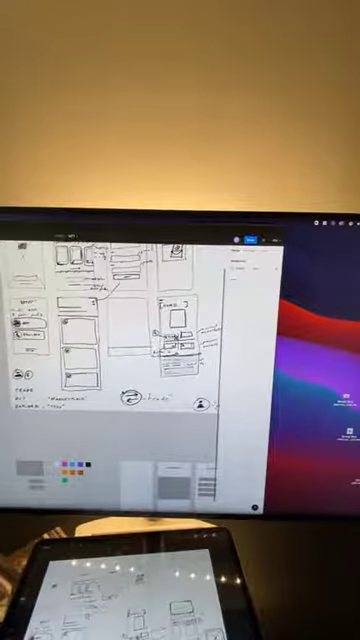
{"action": "scroll", "coordinate": [110, 330], "scroll_direction": "right", "scroll_amount": 3}
{"action": "scroll", "coordinate": [110, 330], "scroll_direction": "up", "scroll_amount": 2}
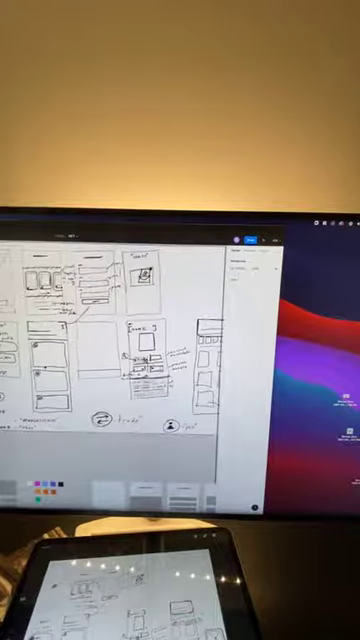
{"action": "scroll", "coordinate": [110, 330], "scroll_direction": "right", "scroll_amount": 2}
{"action": "scroll", "coordinate": [110, 330], "scroll_direction": "down", "scroll_amount": 1}
{"action": "scroll", "coordinate": [110, 330], "scroll_direction": "right", "scroll_amount": 2}
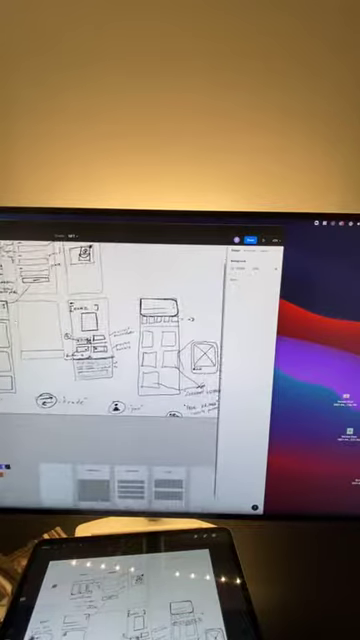
{"action": "scroll", "coordinate": [110, 330], "scroll_direction": "down", "scroll_amount": 3}
{"action": "scroll", "coordinate": [110, 330], "scroll_direction": "up", "scroll_amount": 5}
{"action": "scroll", "coordinate": [110, 330], "scroll_direction": "right", "scroll_amount": 3}
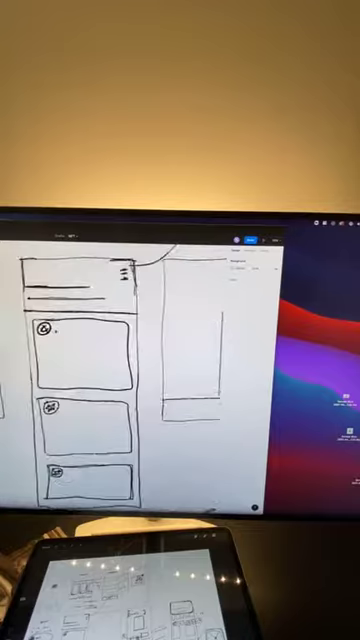
{"action": "scroll", "coordinate": [110, 330], "scroll_direction": "down", "scroll_amount": 2}
{"action": "scroll", "coordinate": [110, 330], "scroll_direction": "left", "scroll_amount": 1}
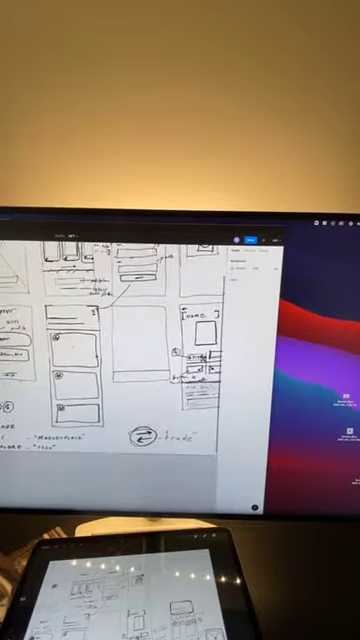
{"action": "scroll", "coordinate": [110, 350], "scroll_direction": "down", "scroll_amount": 2}
{"action": "scroll", "coordinate": [110, 350], "scroll_direction": "up", "scroll_amount": 3}
{"action": "scroll", "coordinate": [110, 350], "scroll_direction": "left", "scroll_amount": 1}
{"action": "scroll", "coordinate": [110, 350], "scroll_direction": "left", "scroll_amount": 3}
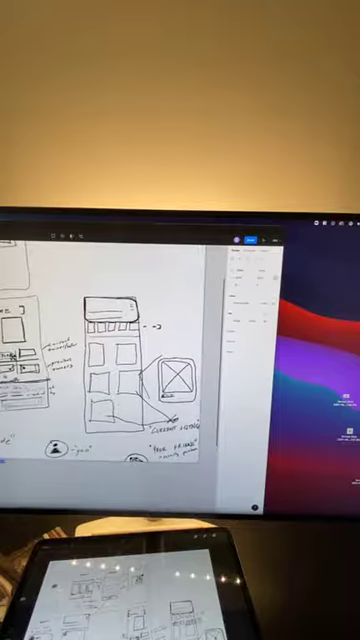
{"action": "scroll", "coordinate": [67, 395], "scroll_direction": "down", "scroll_amount": 3}
{"action": "scroll", "coordinate": [85, 410], "scroll_direction": "down", "scroll_amount": 3}
{"action": "scroll", "coordinate": [83, 406], "scroll_direction": "up", "scroll_amount": 2}
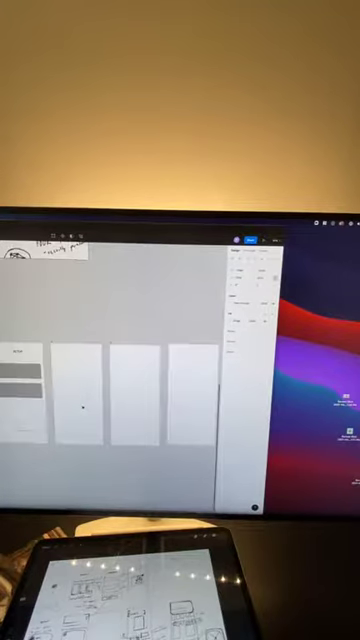
Step: Paste grey bars, stretch one full-width at the frame top, and draw a second grey block
{"action": "key", "text": "ctrl+v"}
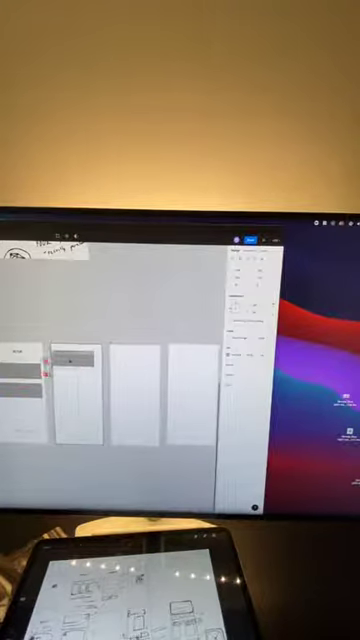
{"action": "scroll", "coordinate": [76, 357], "scroll_direction": "up", "scroll_amount": 3}
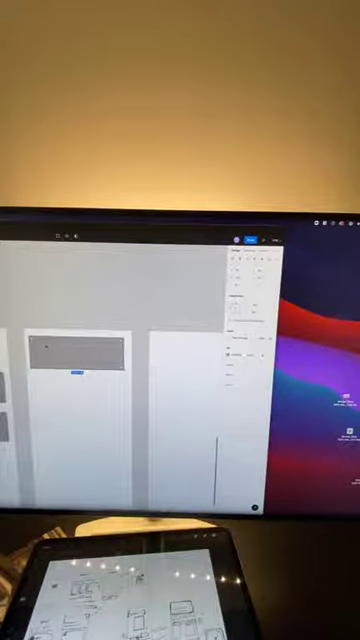
{"action": "left_click_drag", "start_coordinate": [45, 346], "coordinate": [40, 338]}
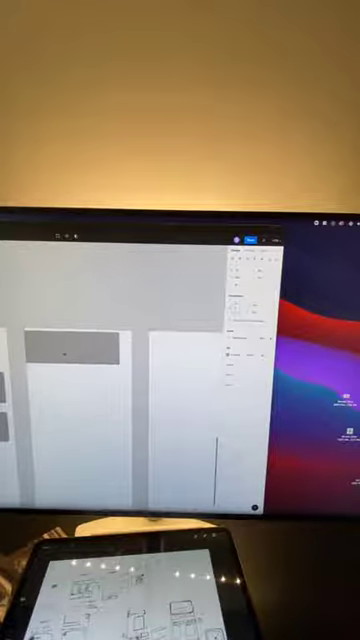
{"action": "left_click_drag", "start_coordinate": [120, 346], "coordinate": [132, 346]}
{"action": "scroll", "coordinate": [120, 385], "scroll_direction": "down", "scroll_amount": 3}
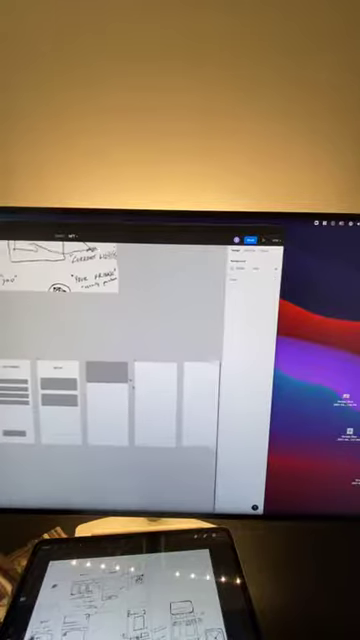
{"action": "mouse_move", "coordinate": [83, 386]}
{"action": "left_mouse_down"}
{"action": "mouse_move", "coordinate": [123, 404]}
{"action": "mouse_move", "coordinate": [97, 400]}
{"action": "mouse_move", "coordinate": [95, 390]}
{"action": "left_mouse_up"}
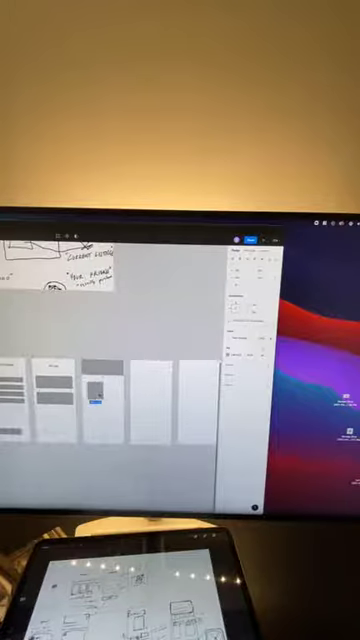
{"action": "scroll", "coordinate": [94, 389], "scroll_direction": "up", "scroll_amount": 5, "text": "ctrl"}
Step: Round the grey box to full corner radius and shrink it into a small circle
{"action": "key", "text": "Return"}
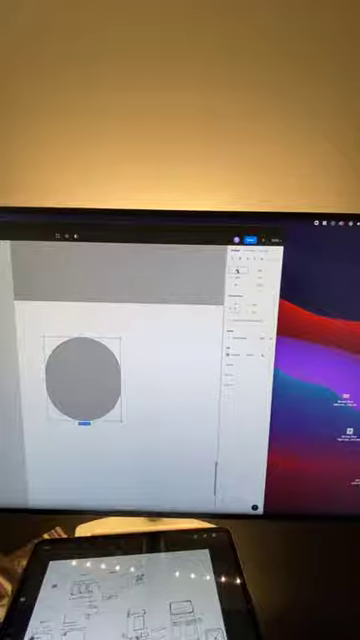
{"action": "key", "text": "Escape"}
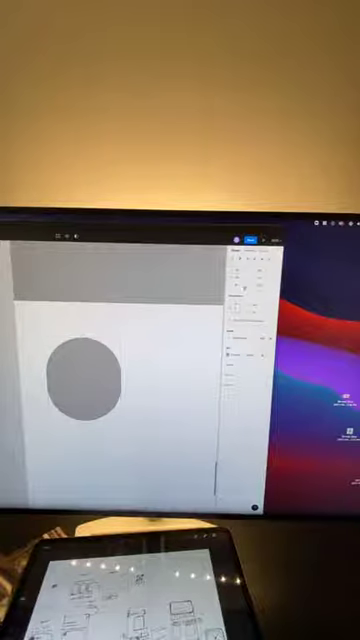
{"action": "key", "text": "Return"}
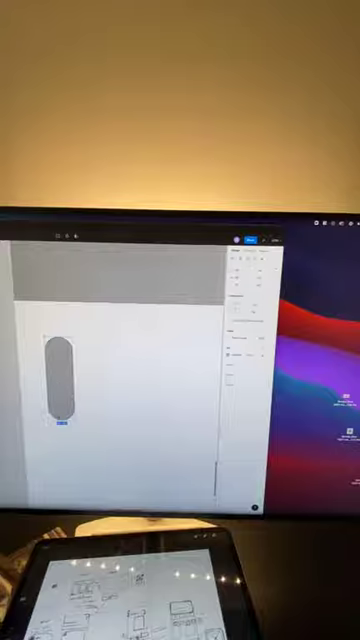
{"action": "mouse_move", "coordinate": [59, 418]}
{"action": "left_mouse_down"}
{"action": "mouse_move", "coordinate": [59, 362]}
{"action": "mouse_move", "coordinate": [59, 366]}
{"action": "left_mouse_up"}
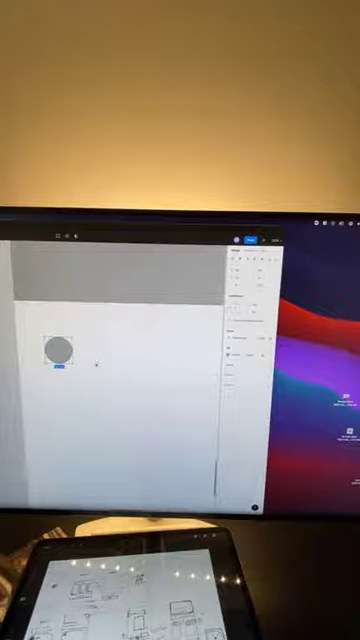
{"action": "scroll", "coordinate": [58, 345], "scroll_direction": "down", "scroll_amount": 3}
{"action": "scroll", "coordinate": [110, 380], "scroll_direction": "left", "scroll_amount": 5}
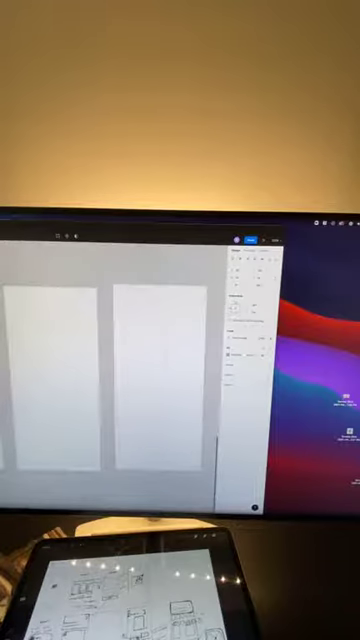
Step: Duplicate the grey circle row with Cmd+D to add a fifth circle under the header bar
{"action": "right_click", "coordinate": [60, 342]}
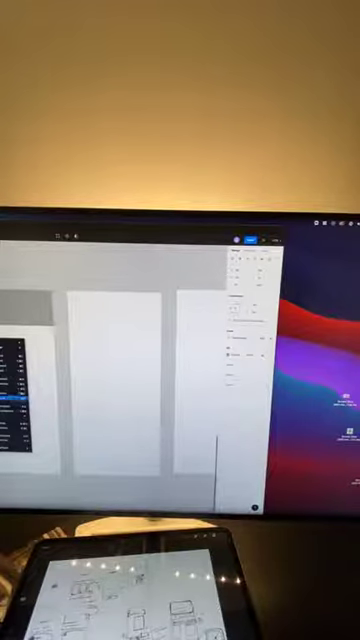
{"action": "key", "text": "Escape"}
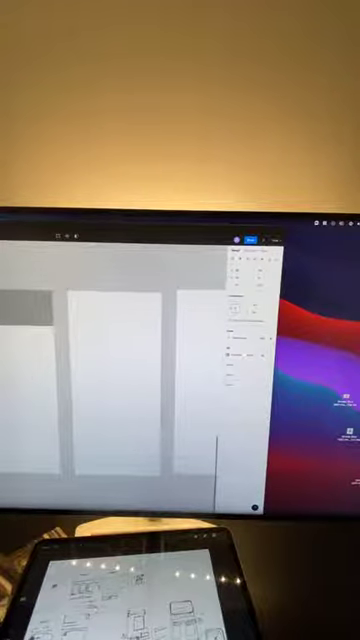
{"action": "right_click", "coordinate": [2, 338]}
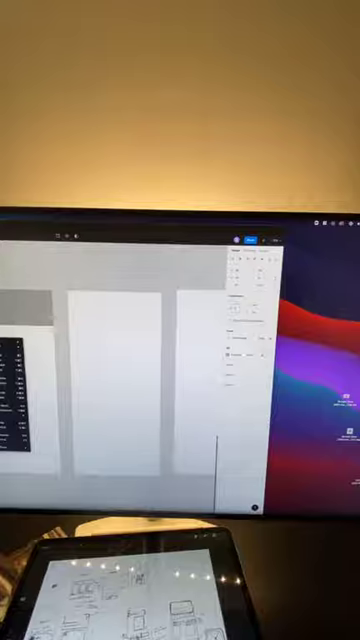
{"action": "key", "text": "Escape"}
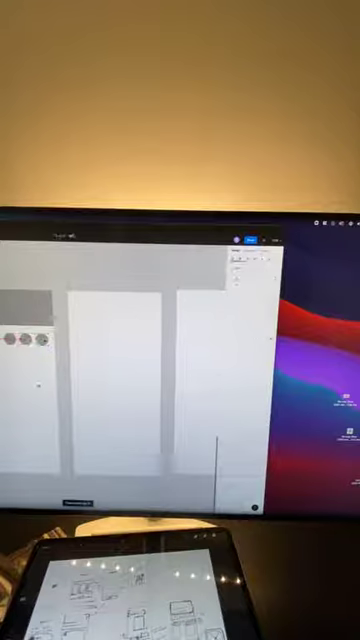
{"action": "scroll", "coordinate": [38, 372], "scroll_direction": "down", "scroll_amount": 2}
{"action": "left_click", "coordinate": [42, 353]}
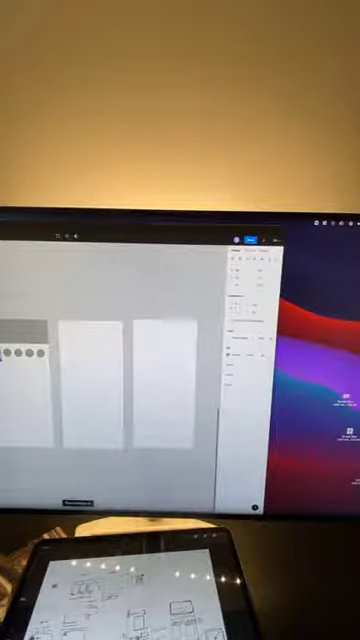
{"action": "key", "text": "super+d"}
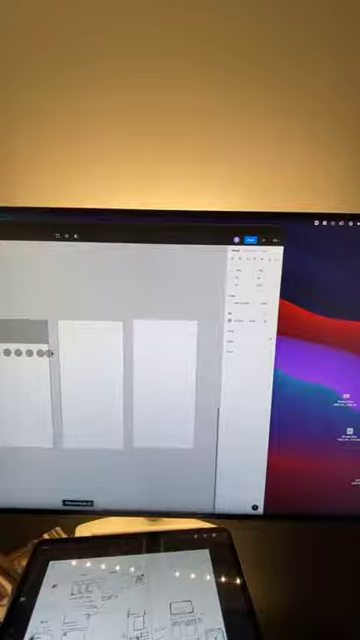
{"action": "scroll", "coordinate": [50, 352], "scroll_direction": "up", "scroll_amount": 5}
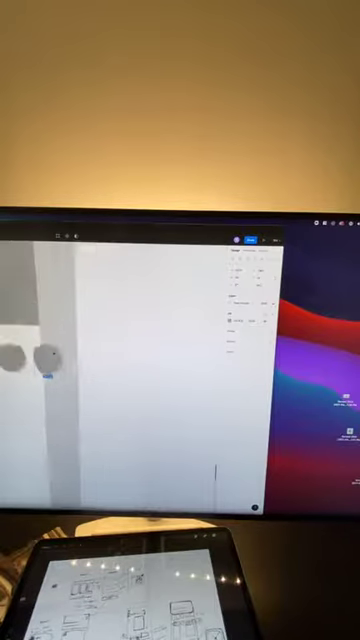
Step: Paste a grey block below the circles and make it narrower and taller
{"action": "key", "text": "Escape"}
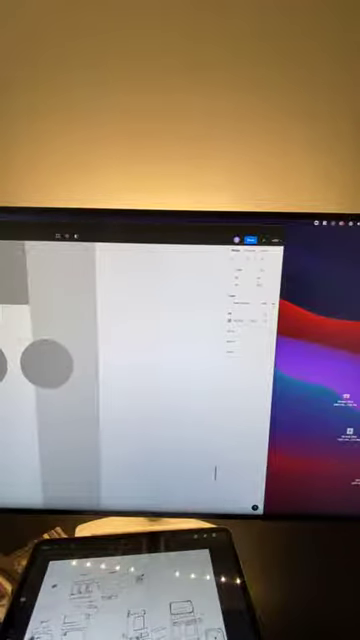
{"action": "scroll", "coordinate": [67, 418], "scroll_direction": "down", "scroll_amount": 3}
{"action": "scroll", "coordinate": [67, 416], "scroll_direction": "down", "scroll_amount": 3}
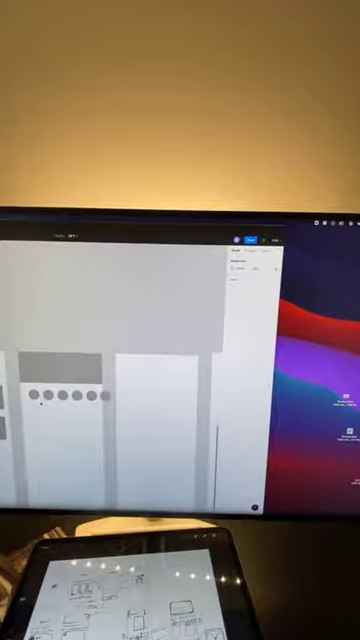
{"action": "scroll", "coordinate": [40, 401], "scroll_direction": "down", "scroll_amount": 2}
{"action": "left_click", "coordinate": [40, 400]}
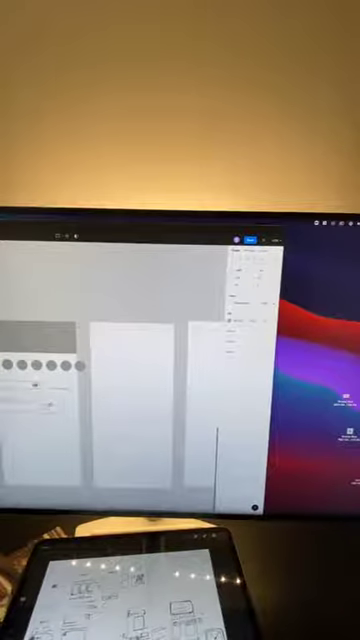
{"action": "key", "text": "ctrl+v"}
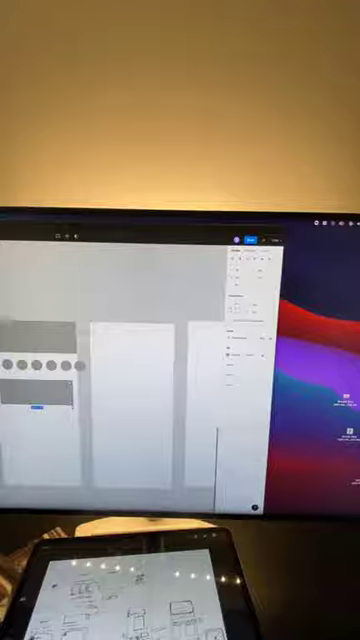
{"action": "mouse_move", "coordinate": [72, 405]}
{"action": "left_mouse_down"}
{"action": "mouse_move", "coordinate": [38, 410]}
{"action": "mouse_move", "coordinate": [38, 422]}
{"action": "mouse_move", "coordinate": [75, 412]}
{"action": "left_mouse_up"}
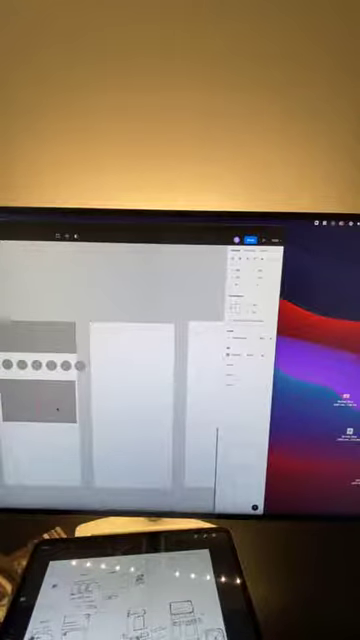
Step: Delete the extra right block and Alt-drag copies of the remaining block into a grid
{"action": "left_click", "coordinate": [18, 400]}
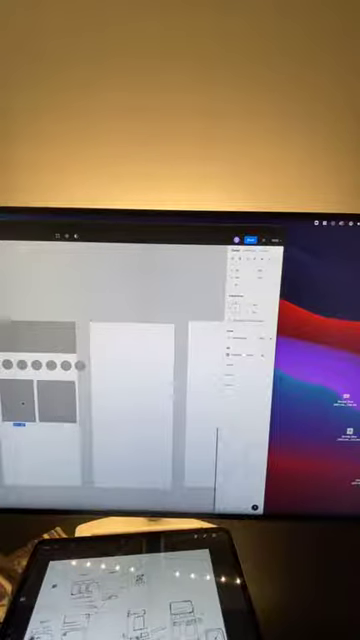
{"action": "left_click", "coordinate": [57, 400]}
{"action": "key", "text": "BackSpace"}
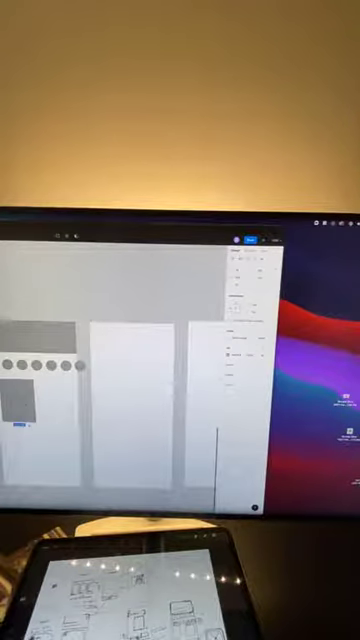
{"action": "scroll", "coordinate": [95, 370], "scroll_direction": "up", "scroll_amount": 5}
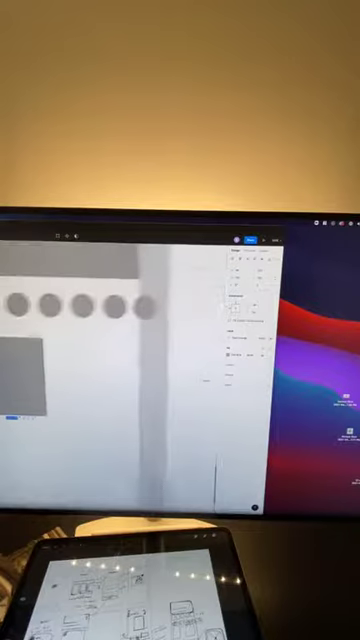
{"action": "scroll", "coordinate": [95, 370], "scroll_direction": "right", "scroll_amount": 5}
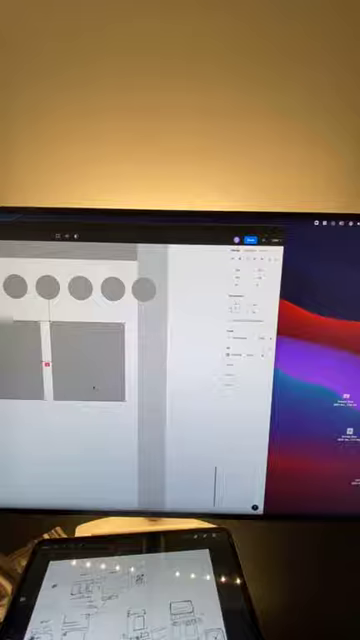
{"action": "left_click_drag", "start_coordinate": [52, 406], "coordinate": [125, 480]}
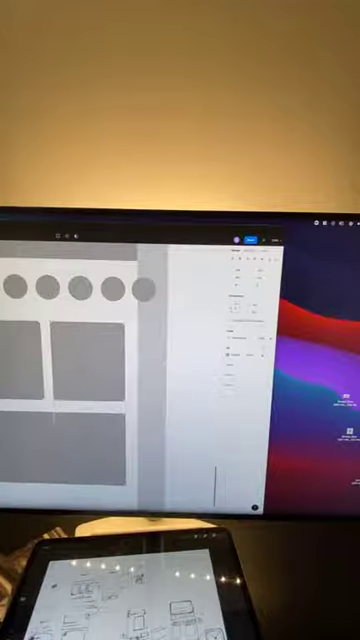
{"action": "left_click_drag", "start_coordinate": [90, 440], "coordinate": [20, 440]}
{"action": "scroll", "coordinate": [80, 380], "scroll_direction": "down", "scroll_amount": 3}
{"action": "scroll", "coordinate": [110, 380], "scroll_direction": "down", "scroll_amount": 5}
Step: Check the reference sketch, then add a NAME OF NFT heading to the next blank frame
{"action": "key", "text": "Escape"}
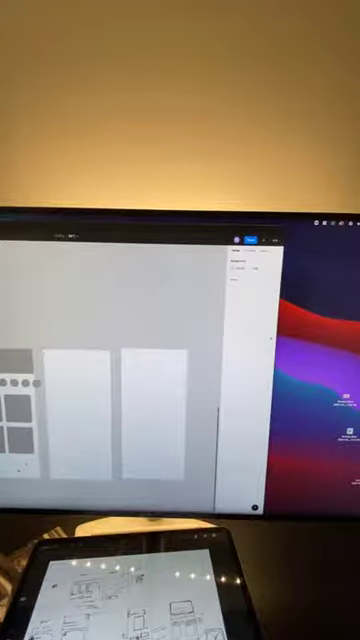
{"action": "left_click", "coordinate": [20, 445]}
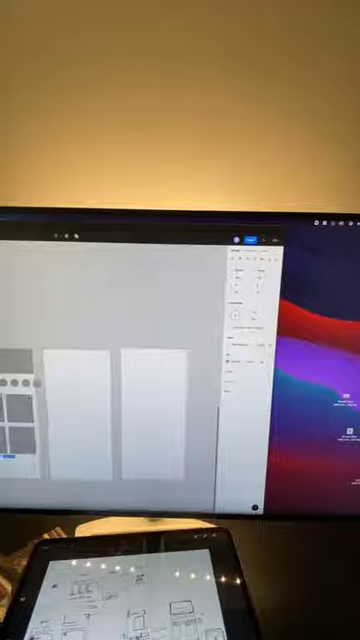
{"action": "key", "text": "Escape"}
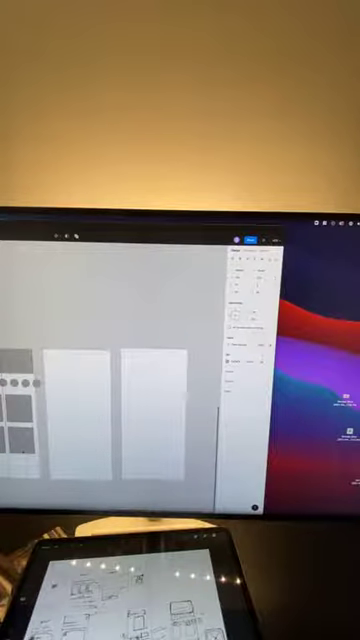
{"action": "scroll", "coordinate": [110, 380], "scroll_direction": "up", "scroll_amount": 5}
{"action": "scroll", "coordinate": [110, 380], "scroll_direction": "left", "scroll_amount": 3}
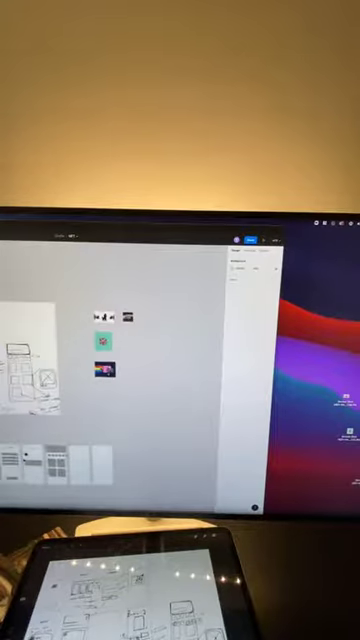
{"action": "scroll", "coordinate": [110, 380], "scroll_direction": "left", "scroll_amount": 3}
{"action": "scroll", "coordinate": [60, 350], "scroll_direction": "up", "scroll_amount": 5}
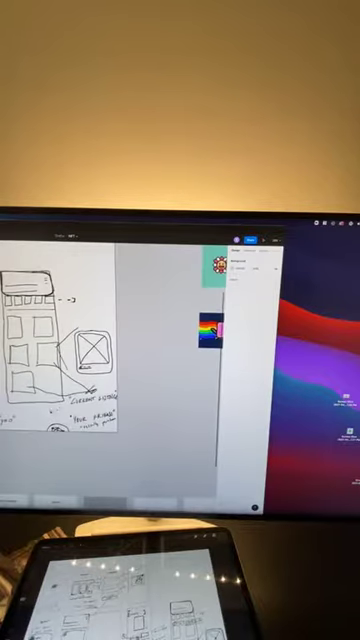
{"action": "scroll", "coordinate": [110, 350], "scroll_direction": "down", "scroll_amount": 5}
{"action": "scroll", "coordinate": [110, 380], "scroll_direction": "right", "scroll_amount": 5}
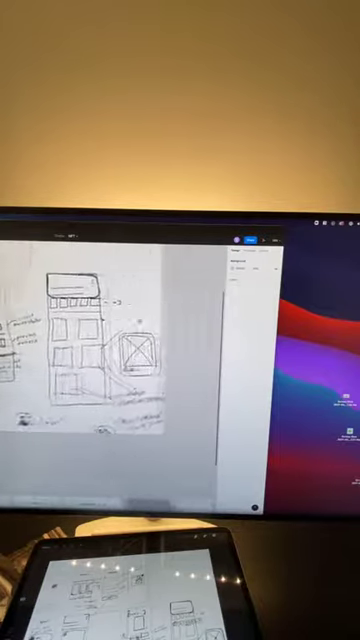
{"action": "scroll", "coordinate": [110, 380], "scroll_direction": "down", "scroll_amount": 5}
{"action": "scroll", "coordinate": [110, 380], "scroll_direction": "down", "scroll_amount": 3}
{"action": "scroll", "coordinate": [110, 380], "scroll_direction": "right", "scroll_amount": 2}
{"action": "left_click", "coordinate": [90, 283]}
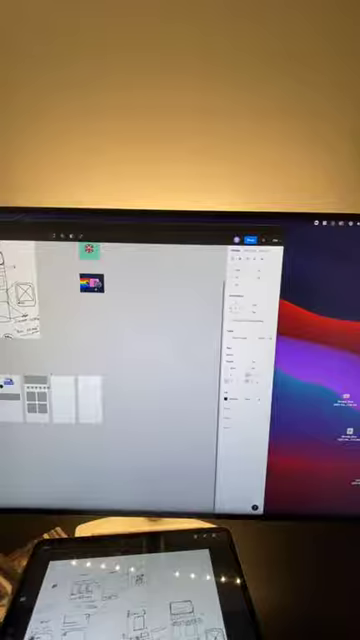
{"action": "scroll", "coordinate": [59, 387], "scroll_direction": "up", "scroll_amount": 5}
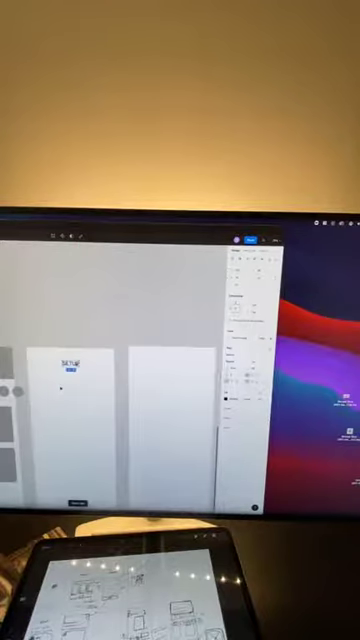
Step: Zoom to the arrow line above NAME OF NFT, adjust its end, and delete the stray line
{"action": "left_click", "coordinate": [44, 379]}
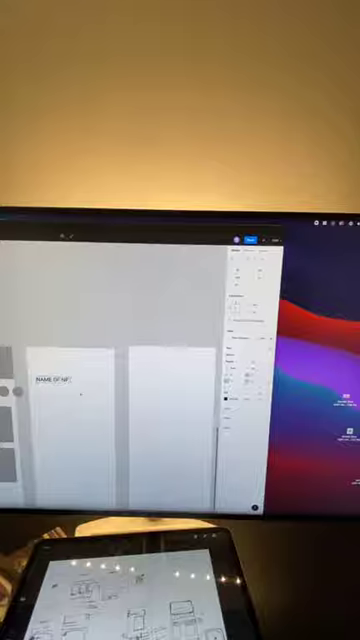
{"action": "left_click", "coordinate": [80, 394]}
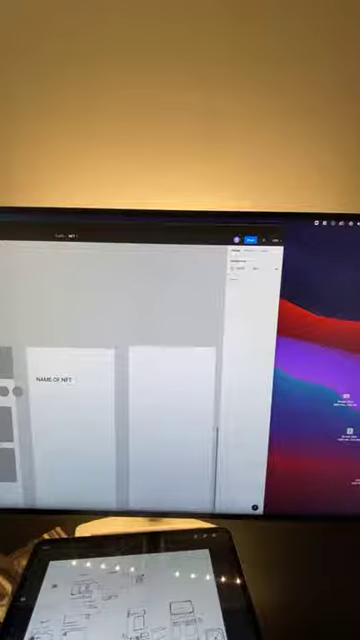
{"action": "left_click", "coordinate": [47, 372]}
{"action": "left_click", "coordinate": [74, 371]}
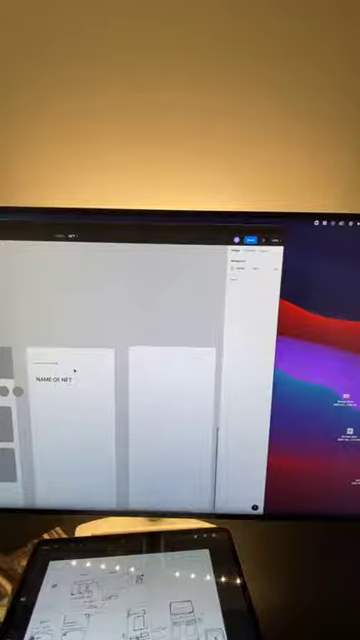
{"action": "left_click", "coordinate": [50, 375]}
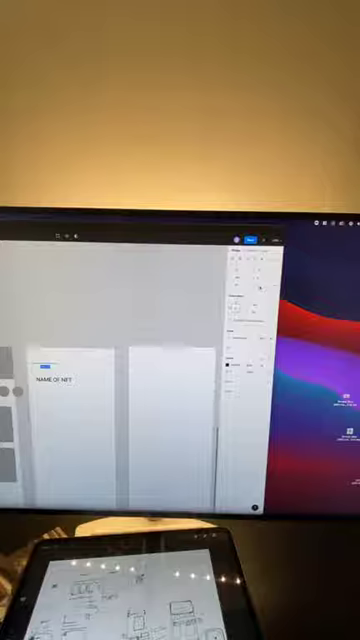
{"action": "key", "text": "shift+2"}
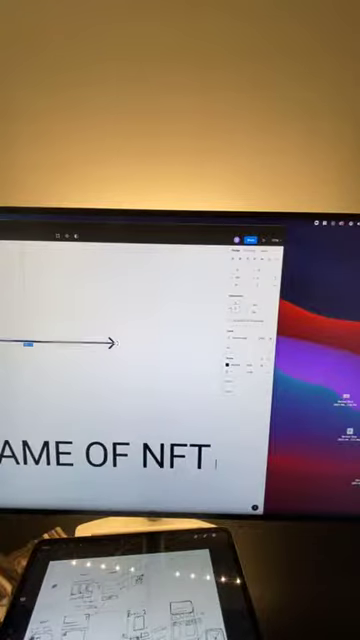
{"action": "left_click_drag", "start_coordinate": [115, 343], "coordinate": [113, 343]}
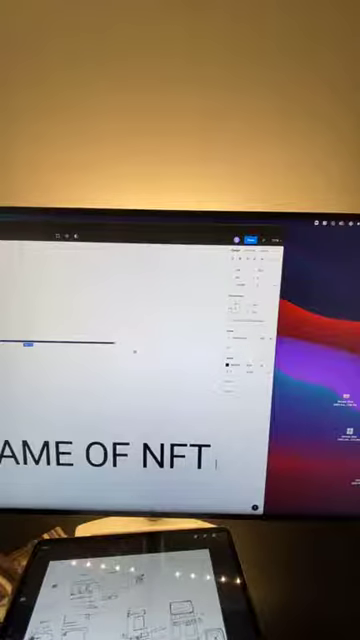
{"action": "key", "text": "Delete"}
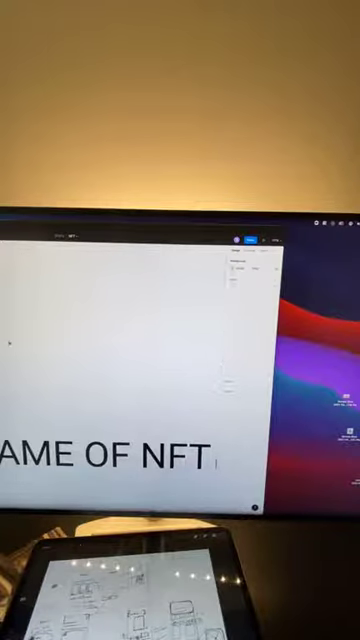
{"action": "scroll", "coordinate": [9, 343], "scroll_direction": "down", "scroll_amount": 3}
{"action": "scroll", "coordinate": [214, 464], "scroll_direction": "up", "scroll_amount": 3}
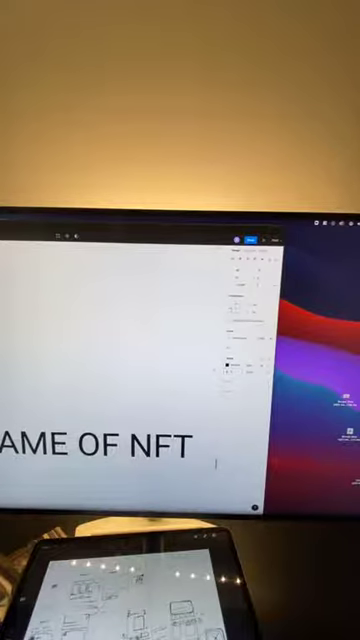
{"action": "left_click", "coordinate": [129, 350]}
{"action": "scroll", "coordinate": [128, 350], "scroll_direction": "down", "scroll_amount": 3}
{"action": "scroll", "coordinate": [128, 350], "scroll_direction": "down", "scroll_amount": 2}
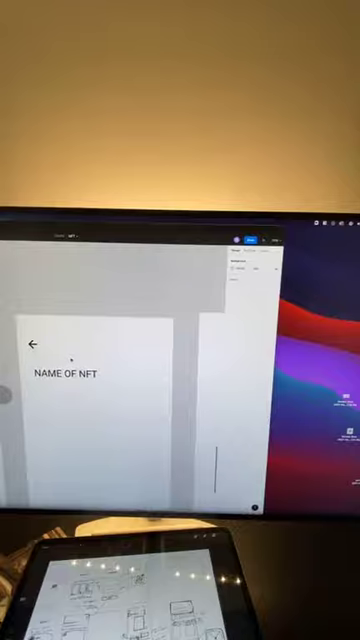
{"action": "scroll", "coordinate": [89, 369], "scroll_direction": "right", "scroll_amount": 3}
{"action": "scroll", "coordinate": [89, 369], "scroll_direction": "down", "scroll_amount": 3}
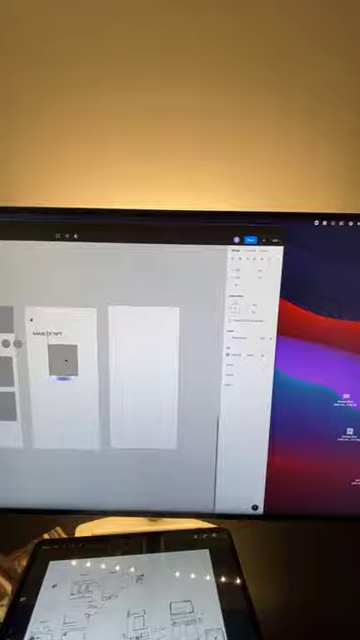
Step: Enlarge and reposition the grey image placeholder under the NAME OF NFT title
{"action": "left_click_drag", "start_coordinate": [77, 376], "coordinate": [92, 395]}
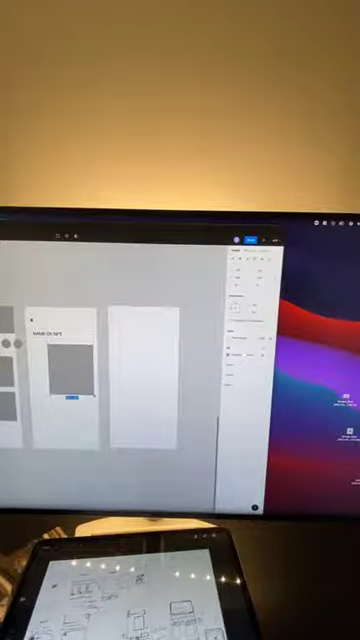
{"action": "left_click_drag", "start_coordinate": [70, 370], "coordinate": [64, 368]}
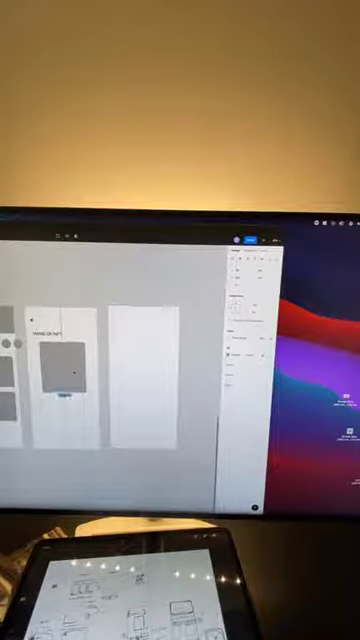
{"action": "left_click", "coordinate": [79, 412]}
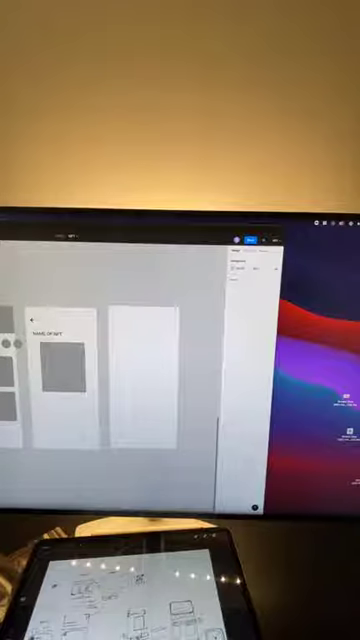
Step: Work on the crossed guide-line placeholder below the image
{"action": "left_click", "coordinate": [62, 418]}
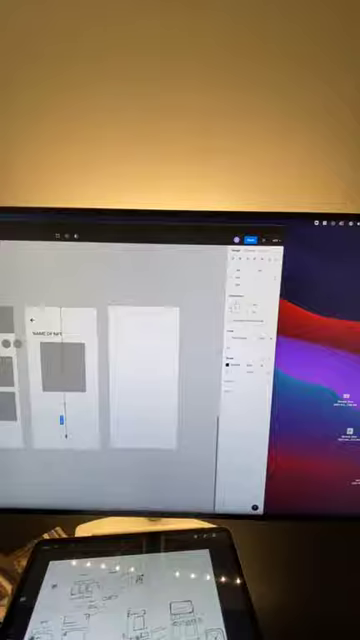
{"action": "key", "text": "Escape"}
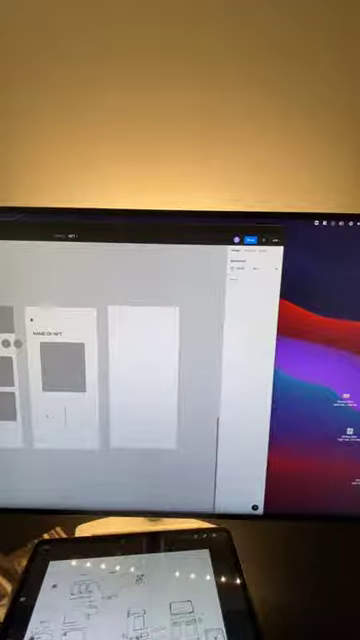
{"action": "left_click", "coordinate": [65, 419]}
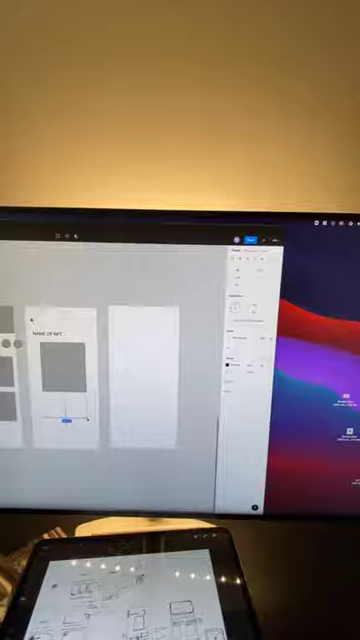
{"action": "key", "text": "Escape"}
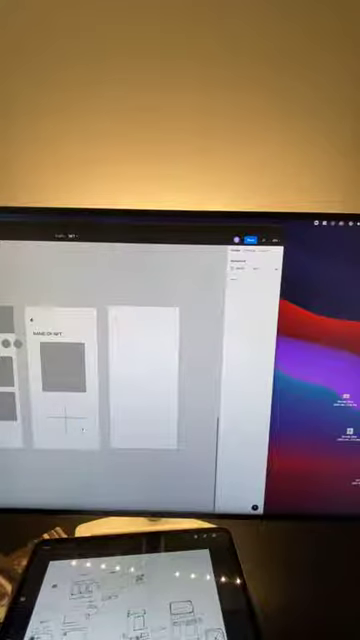
{"action": "scroll", "coordinate": [60, 415], "scroll_direction": "up", "scroll_amount": 3}
{"action": "scroll", "coordinate": [70, 405], "scroll_direction": "up", "scroll_amount": 2}
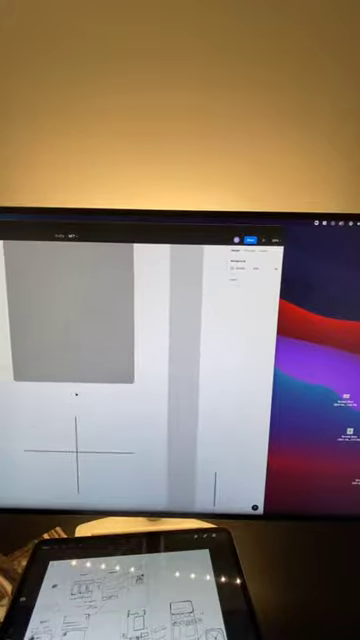
{"action": "scroll", "coordinate": [80, 400], "scroll_direction": "up", "scroll_amount": 2}
{"action": "scroll", "coordinate": [88, 395], "scroll_direction": "up", "scroll_amount": 2}
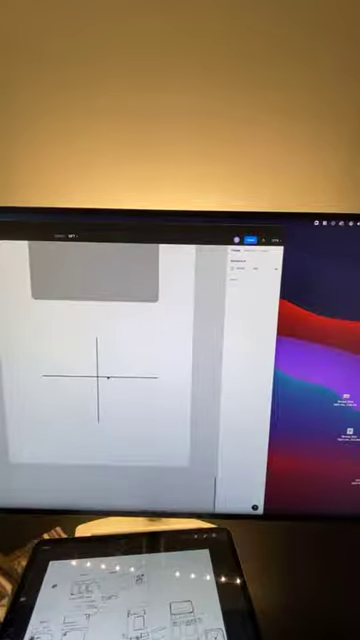
{"action": "left_click", "coordinate": [101, 380]}
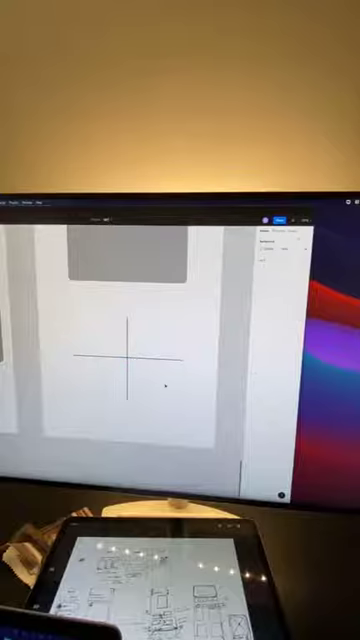
{"action": "scroll", "coordinate": [165, 385], "scroll_direction": "down", "scroll_amount": 5}
{"action": "right_click", "coordinate": [165, 385]}
Step: Zoom out and Option-drag the fourth wireframe screen downward to duplicate it
{"action": "key", "text": "Escape"}
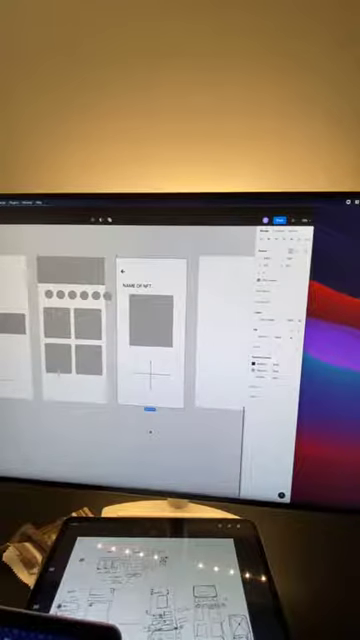
{"action": "left_click", "coordinate": [150, 430]}
{"action": "scroll", "coordinate": [150, 429], "scroll_direction": "right", "scroll_amount": 3}
{"action": "scroll", "coordinate": [132, 404], "scroll_direction": "up", "scroll_amount": 5}
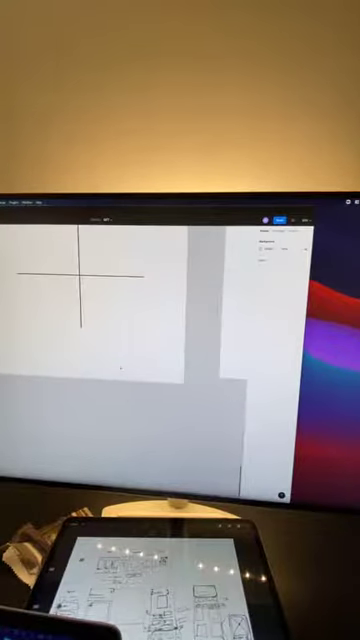
{"action": "scroll", "coordinate": [93, 388], "scroll_direction": "down", "scroll_amount": 5}
{"action": "scroll", "coordinate": [93, 388], "scroll_direction": "left", "scroll_amount": 2}
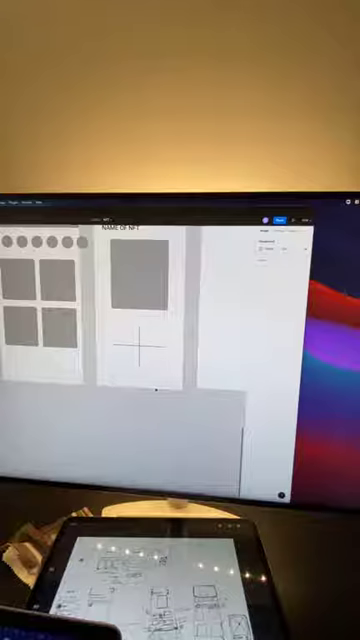
{"action": "scroll", "coordinate": [157, 428], "scroll_direction": "down", "scroll_amount": 3}
{"action": "scroll", "coordinate": [157, 428], "scroll_direction": "up", "scroll_amount": 5}
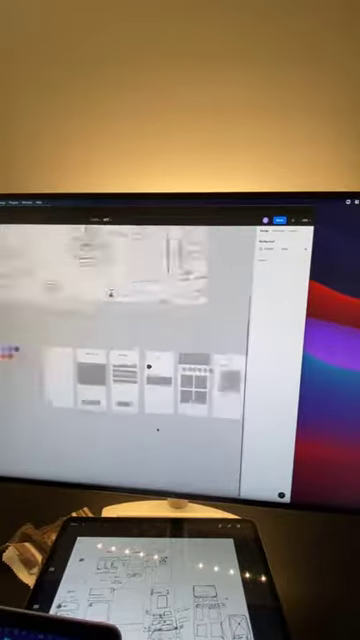
{"action": "scroll", "coordinate": [185, 413], "scroll_direction": "left", "scroll_amount": 3}
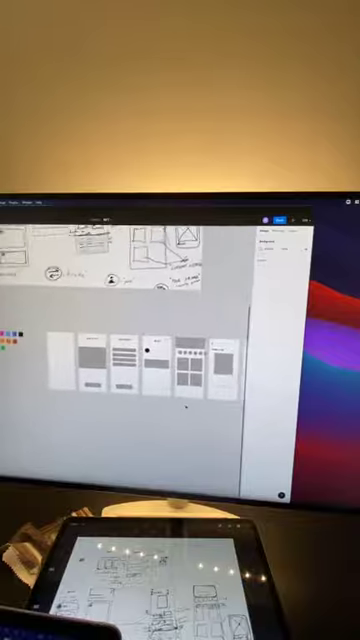
{"action": "scroll", "coordinate": [185, 410], "scroll_direction": "right", "scroll_amount": 3}
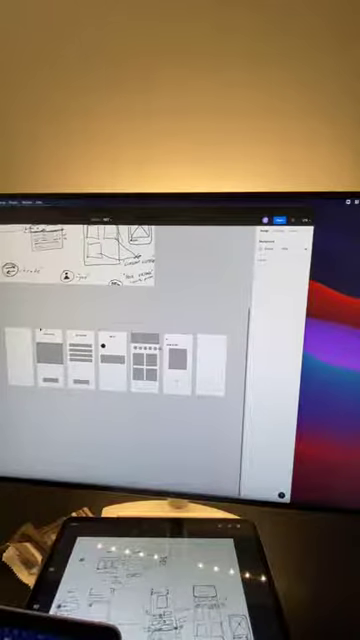
{"action": "scroll", "coordinate": [120, 360], "scroll_direction": "right", "scroll_amount": 3}
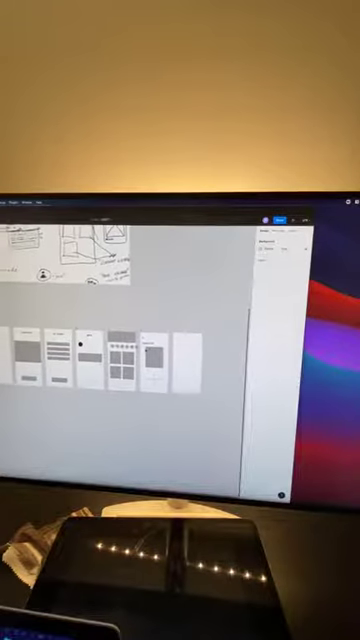
{"action": "left_click", "coordinate": [101, 365]}
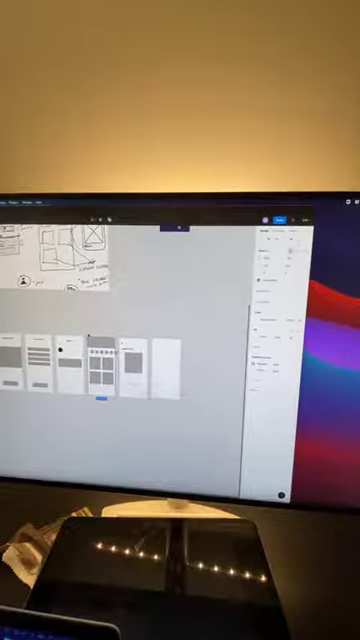
{"action": "left_click_drag", "start_coordinate": [101, 370], "coordinate": [95, 425]}
{"action": "scroll", "coordinate": [90, 410], "scroll_direction": "up", "scroll_amount": 5}
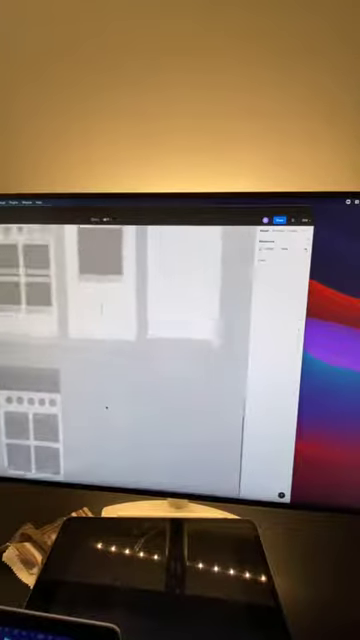
{"action": "scroll", "coordinate": [107, 407], "scroll_direction": "down", "scroll_amount": 3}
{"action": "scroll", "coordinate": [107, 407], "scroll_direction": "right", "scroll_amount": 3}
Step: Copy the NAME OF APP frame below and select the banner in the left frame
{"action": "left_click", "coordinate": [84, 340]}
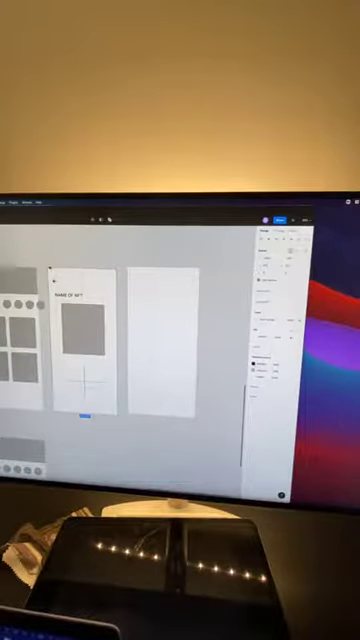
{"action": "left_click_drag", "start_coordinate": [84, 340], "coordinate": [86, 462]}
{"action": "scroll", "coordinate": [80, 430], "scroll_direction": "down", "scroll_amount": 4}
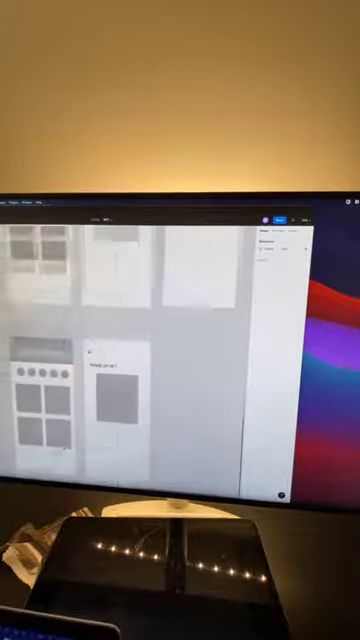
{"action": "scroll", "coordinate": [67, 435], "scroll_direction": "left", "scroll_amount": 3}
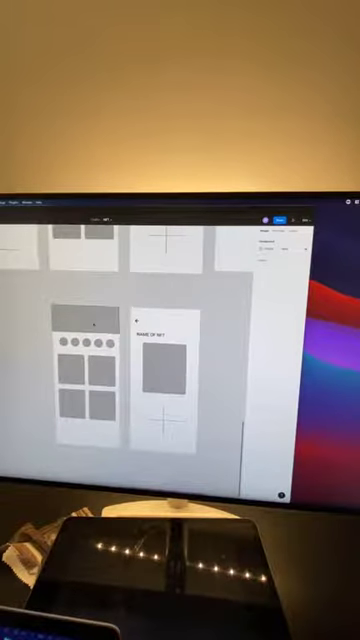
{"action": "scroll", "coordinate": [96, 324], "scroll_direction": "up", "scroll_amount": 3}
{"action": "left_click", "coordinate": [84, 348]}
{"action": "scroll", "coordinate": [148, 320], "scroll_direction": "down", "scroll_amount": 3}
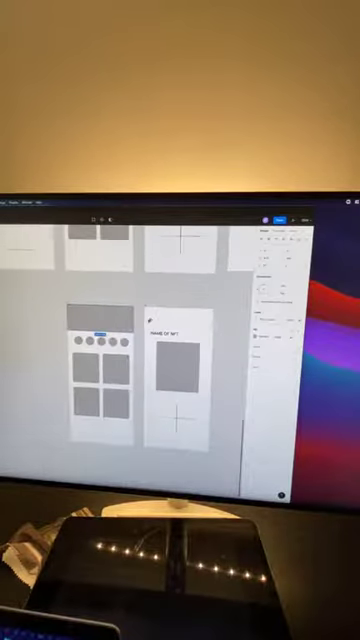
Step: Fill the top banner rectangle blue-violet instead of grey
{"action": "left_click", "coordinate": [257, 337]}
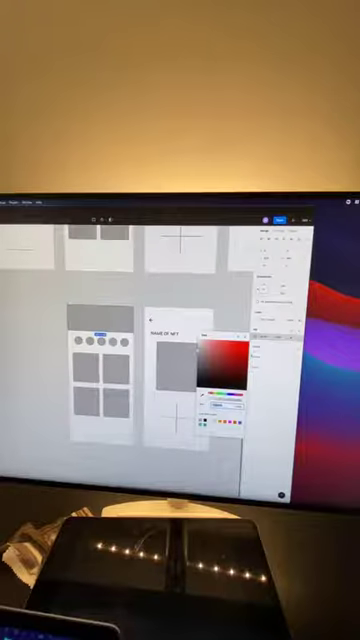
{"action": "left_click", "coordinate": [238, 394]}
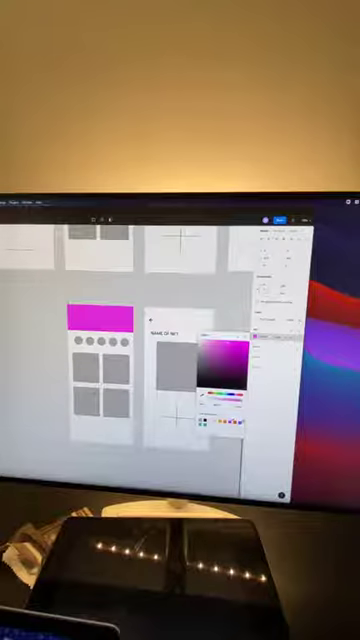
{"action": "left_click", "coordinate": [229, 394]}
{"action": "left_click", "coordinate": [50, 336]}
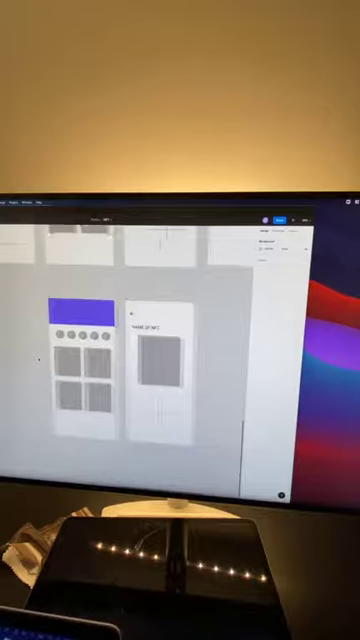
{"action": "left_click", "coordinate": [80, 332]}
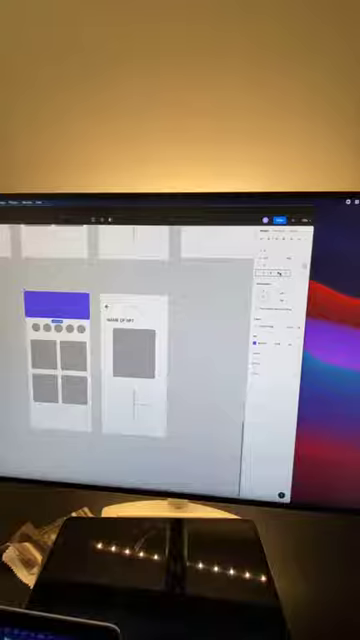
{"action": "key", "text": "Escape"}
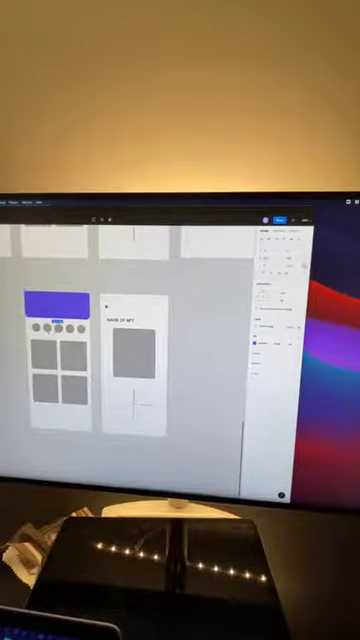
{"action": "key", "text": "Escape"}
{"action": "scroll", "coordinate": [130, 360], "scroll_direction": "left", "scroll_amount": 3}
{"action": "scroll", "coordinate": [130, 360], "scroll_direction": "left", "scroll_amount": 3}
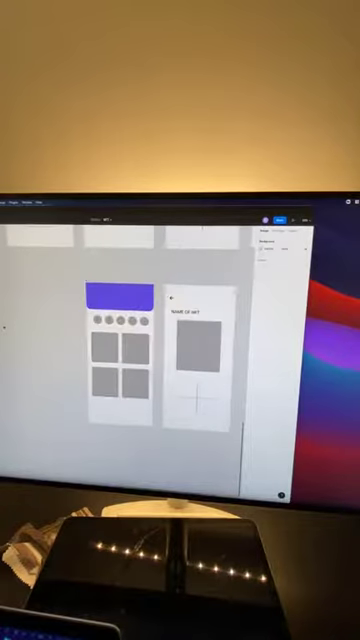
{"action": "scroll", "coordinate": [130, 350], "scroll_direction": "up", "scroll_amount": 5}
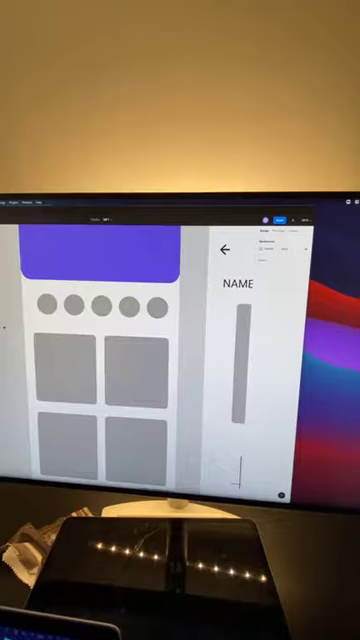
{"action": "scroll", "coordinate": [130, 350], "scroll_direction": "down", "scroll_amount": 5}
{"action": "scroll", "coordinate": [100, 350], "scroll_direction": "left", "scroll_amount": 3}
{"action": "scroll", "coordinate": [130, 350], "scroll_direction": "left", "scroll_amount": 1}
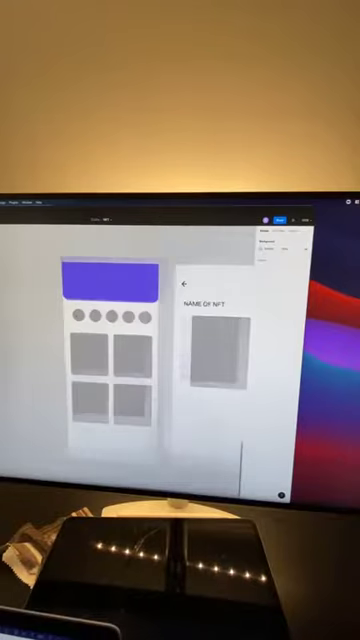
Step: Select the five-circle group and give it a grey-blue outline stroke
{"action": "left_click", "coordinate": [80, 316]}
{"action": "scroll", "coordinate": [80, 316], "scroll_direction": "up", "scroll_amount": 3}
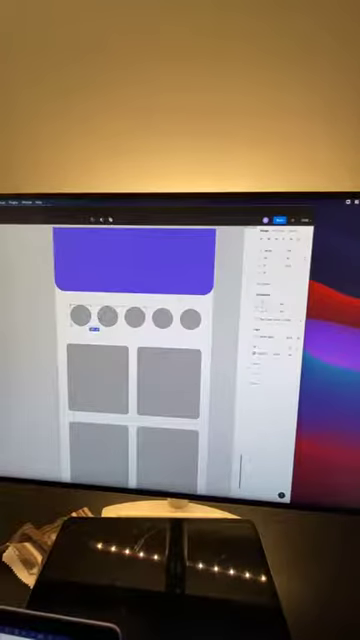
{"action": "key", "text": "Tab"}
{"action": "key", "text": "Tab"}
{"action": "key", "text": "Escape"}
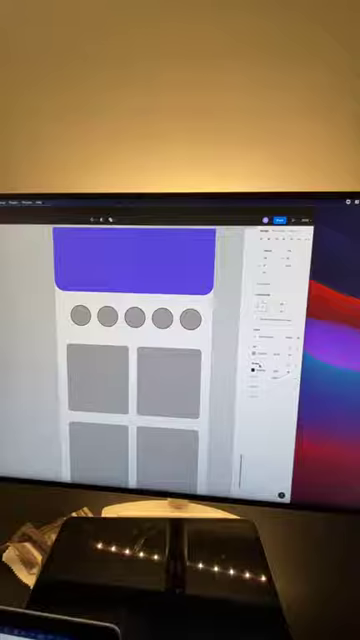
{"action": "key", "text": "shift+Return"}
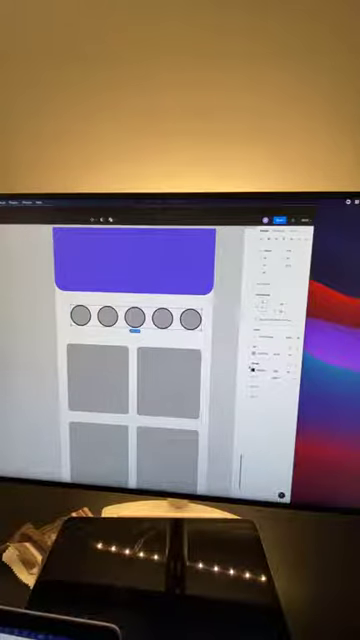
{"action": "left_click", "coordinate": [254, 370]}
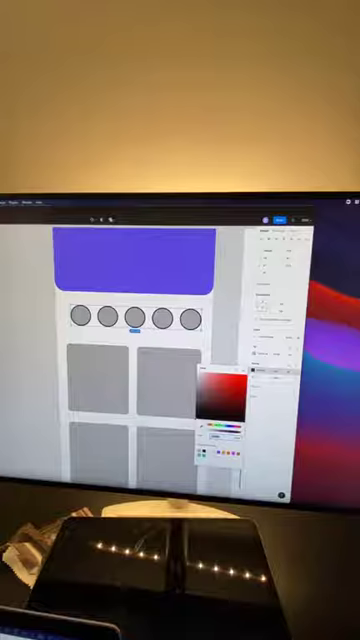
{"action": "left_click", "coordinate": [185, 337]}
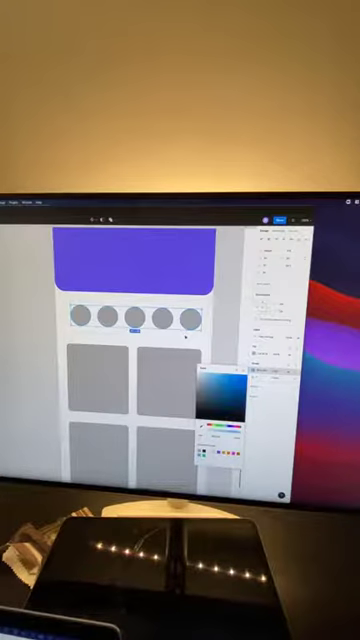
{"action": "key", "text": "Escape"}
{"action": "scroll", "coordinate": [185, 337], "scroll_direction": "down", "scroll_amount": 3}
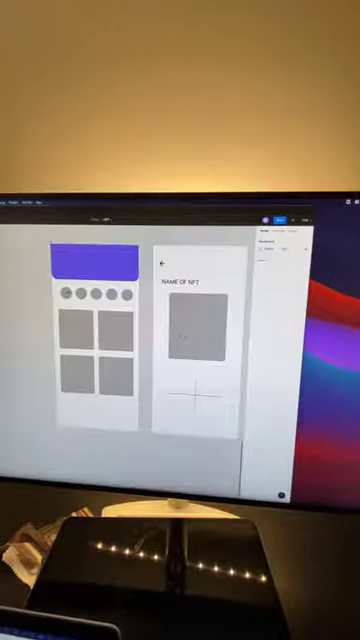
{"action": "left_click", "coordinate": [66, 293]}
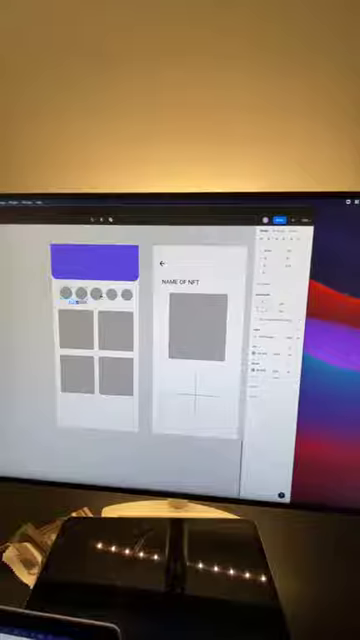
{"action": "key", "text": "Tab"}
{"action": "key", "text": "Escape"}
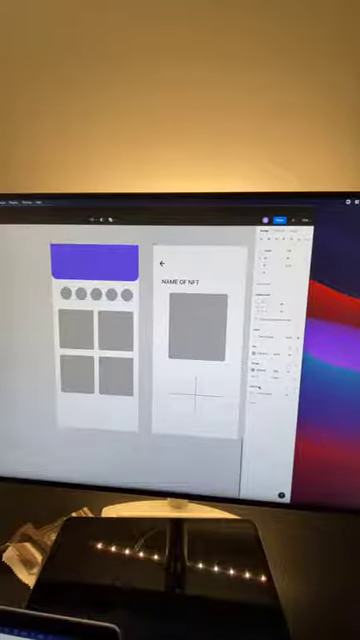
{"action": "scroll", "coordinate": [205, 355], "scroll_direction": "up", "scroll_amount": 3, "text": "ctrl"}
{"action": "scroll", "coordinate": [205, 355], "scroll_direction": "up", "scroll_amount": 2, "text": "ctrl"}
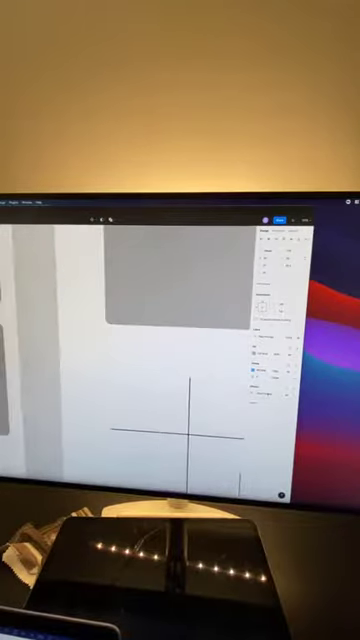
{"action": "scroll", "coordinate": [130, 350], "scroll_direction": "down", "scroll_amount": 3, "text": "ctrl"}
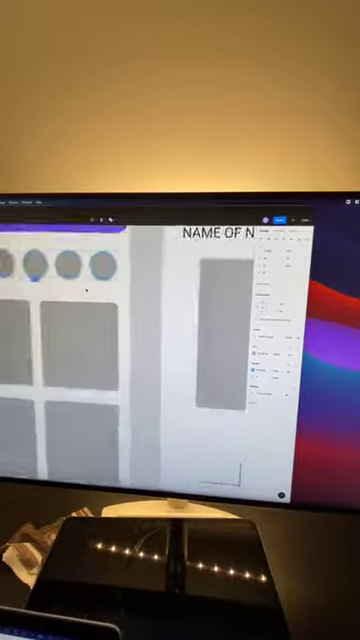
{"action": "scroll", "coordinate": [130, 350], "scroll_direction": "up", "scroll_amount": 3, "text": "ctrl"}
Step: Adjust the circles' outline stroke settings and colour
{"action": "left_click", "coordinate": [262, 394]}
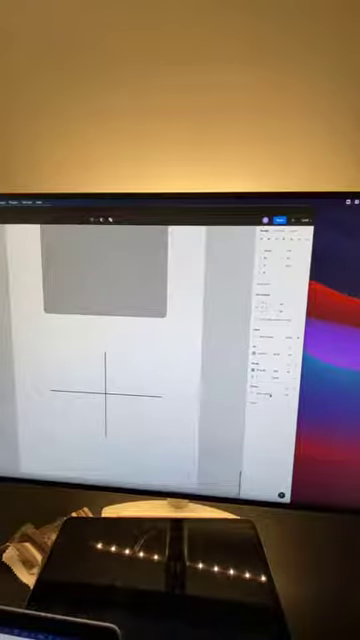
{"action": "left_click", "coordinate": [253, 393]}
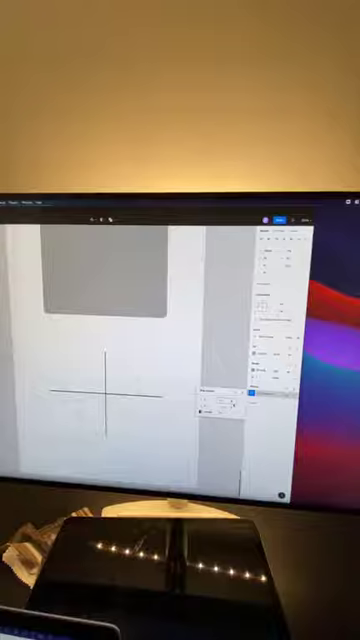
{"action": "scroll", "coordinate": [120, 360], "scroll_direction": "up", "scroll_amount": 5}
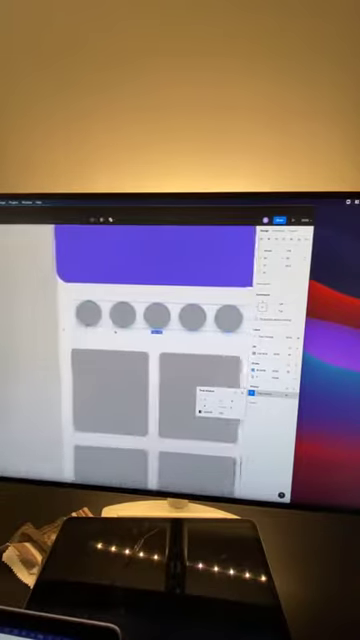
{"action": "scroll", "coordinate": [155, 315], "scroll_direction": "up", "scroll_amount": 3}
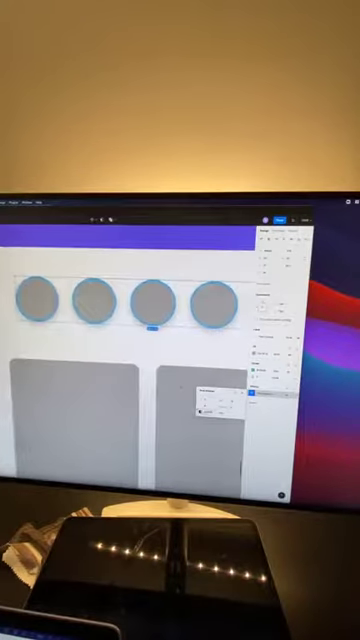
{"action": "left_click", "coordinate": [201, 397]}
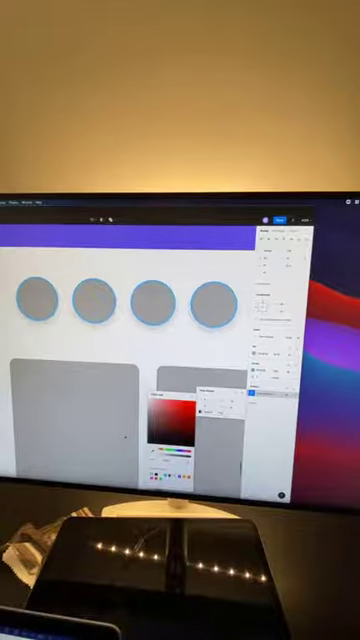
{"action": "key", "text": "Escape"}
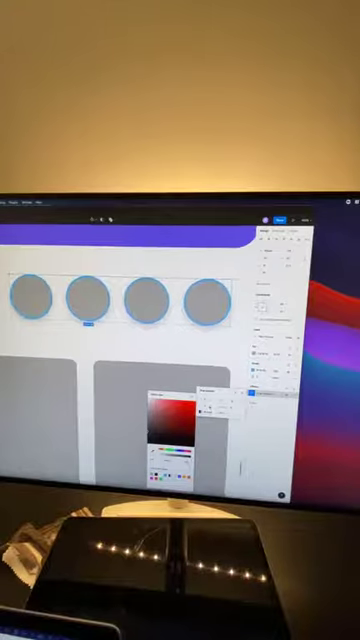
{"action": "key", "text": "Escape"}
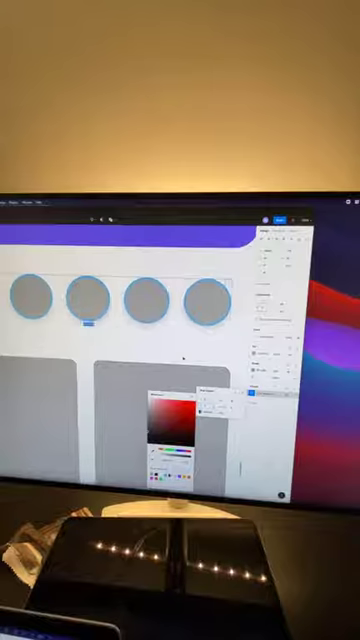
{"action": "key", "text": "Escape"}
{"action": "key", "text": "shift+1"}
{"action": "scroll", "coordinate": [183, 360], "scroll_direction": "up", "scroll_amount": 5}
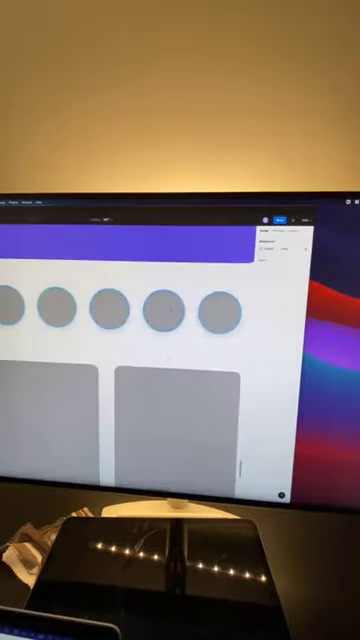
{"action": "scroll", "coordinate": [172, 310], "scroll_direction": "down", "scroll_amount": 2}
{"action": "scroll", "coordinate": [140, 317], "scroll_direction": "down", "scroll_amount": 3}
Step: Shift-select all five circles and fill them white
{"action": "left_click", "coordinate": [59, 291]}
{"action": "left_click", "coordinate": [100, 291], "text": "shift"}
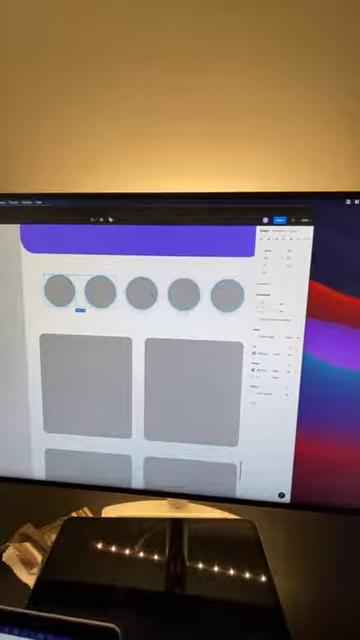
{"action": "left_click", "coordinate": [141, 292], "text": "shift"}
{"action": "left_click", "coordinate": [182, 293], "text": "shift"}
{"action": "left_click", "coordinate": [227, 293], "text": "shift"}
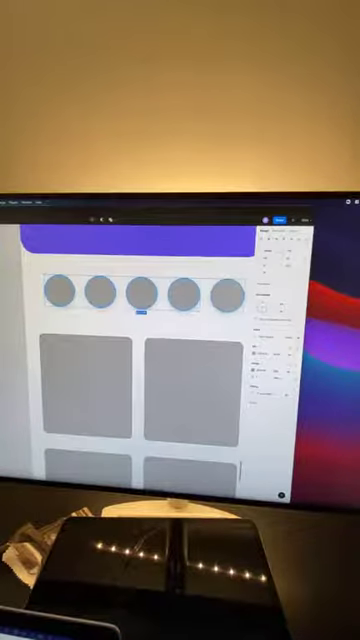
{"action": "left_click", "coordinate": [257, 368]}
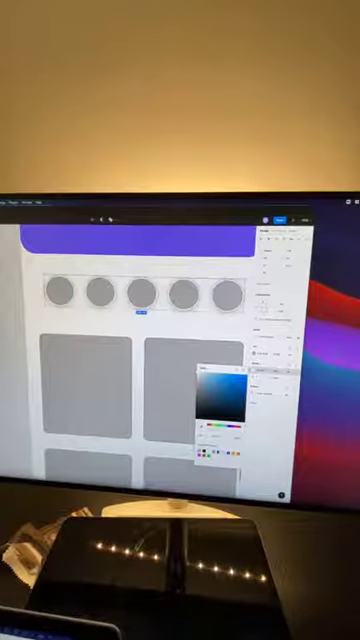
{"action": "left_click", "coordinate": [203, 425]}
{"action": "left_click", "coordinate": [199, 378]}
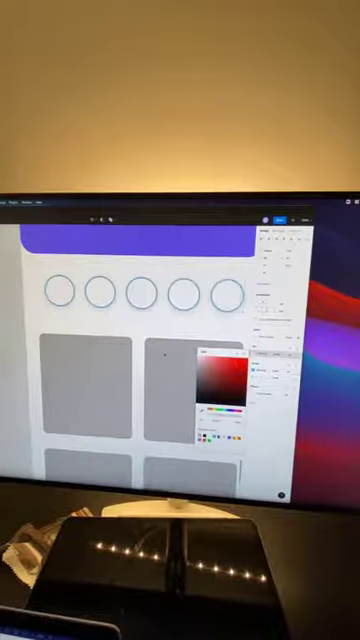
{"action": "left_click", "coordinate": [159, 324]}
{"action": "scroll", "coordinate": [157, 323], "scroll_direction": "right", "scroll_amount": 3}
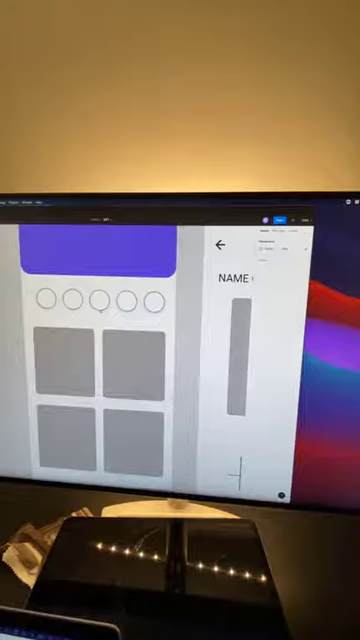
{"action": "scroll", "coordinate": [130, 340], "scroll_direction": "down", "scroll_amount": 3}
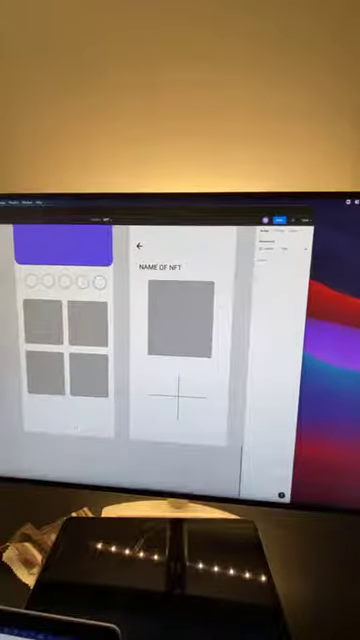
Step: Duplicate the 2x2 card grid with Cmd+D and delete the extra bottom row
{"action": "left_click", "coordinate": [65, 345]}
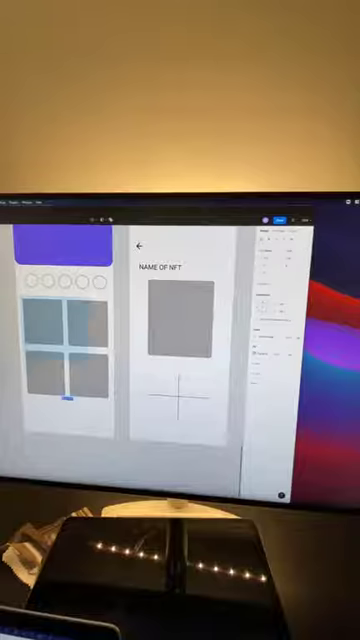
{"action": "left_click", "coordinate": [114, 410]}
{"action": "key", "text": "ctrl+d"}
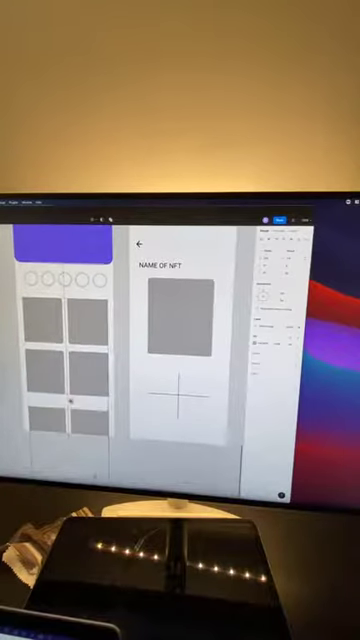
{"action": "scroll", "coordinate": [70, 385], "scroll_direction": "down", "scroll_amount": 1}
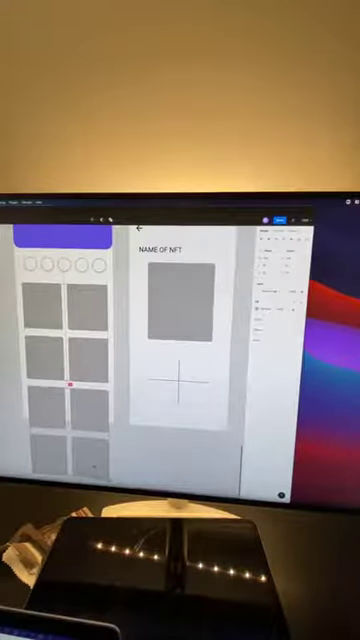
{"action": "left_click", "coordinate": [118, 474]}
{"action": "left_click_drag", "start_coordinate": [118, 474], "coordinate": [30, 432]}
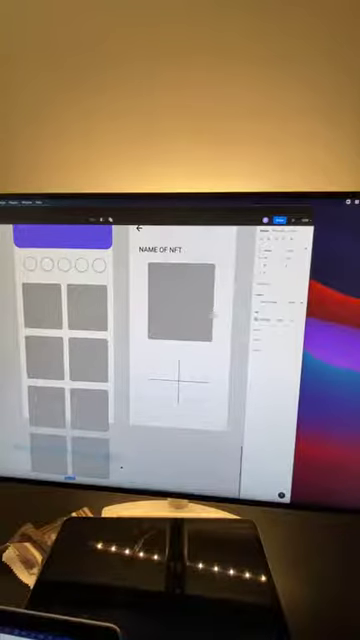
{"action": "key", "text": "Delete"}
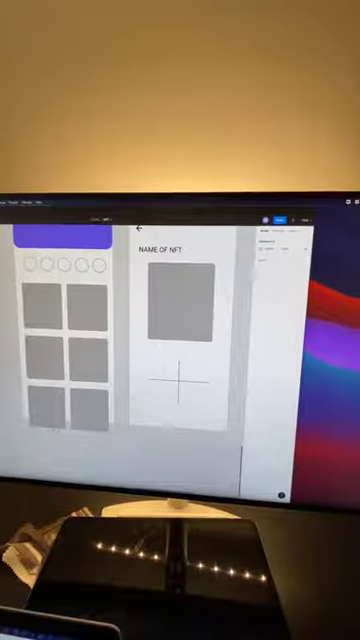
Step: Tidy the three-row card grid via the right-click menu and check the cards
{"action": "left_click", "coordinate": [36, 313]}
{"action": "right_click", "coordinate": [96, 380]}
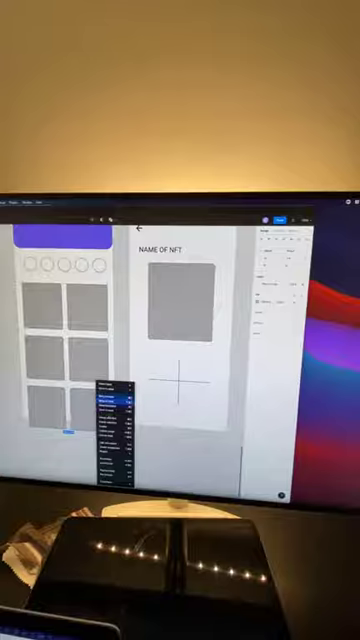
{"action": "left_click", "coordinate": [111, 443]}
{"action": "key", "text": "Escape"}
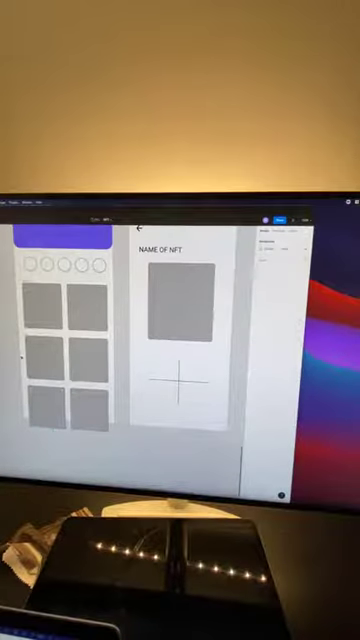
{"action": "scroll", "coordinate": [120, 350], "scroll_direction": "up", "scroll_amount": 3}
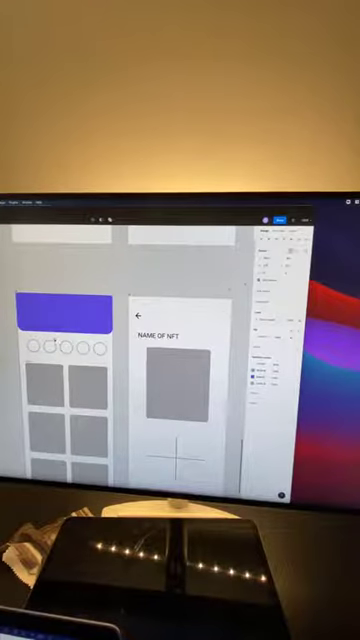
{"action": "scroll", "coordinate": [39, 400], "scroll_direction": "down", "scroll_amount": 5}
{"action": "left_click", "coordinate": [39, 406]}
{"action": "scroll", "coordinate": [39, 406], "scroll_direction": "up", "scroll_amount": 3}
{"action": "left_click", "coordinate": [39, 407]}
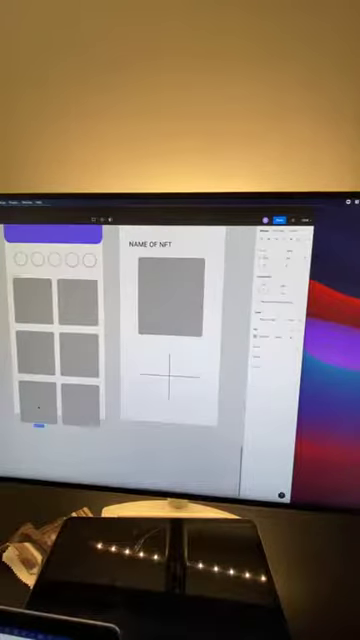
{"action": "left_click", "coordinate": [105, 405]}
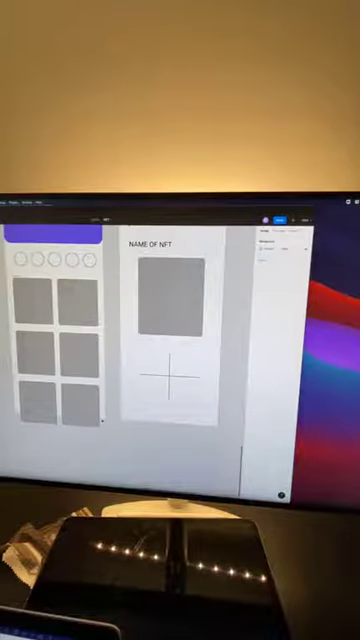
{"action": "scroll", "coordinate": [60, 330], "scroll_direction": "down", "scroll_amount": 3}
{"action": "left_click", "coordinate": [51, 330]}
{"action": "scroll", "coordinate": [51, 330], "scroll_direction": "up", "scroll_amount": 3}
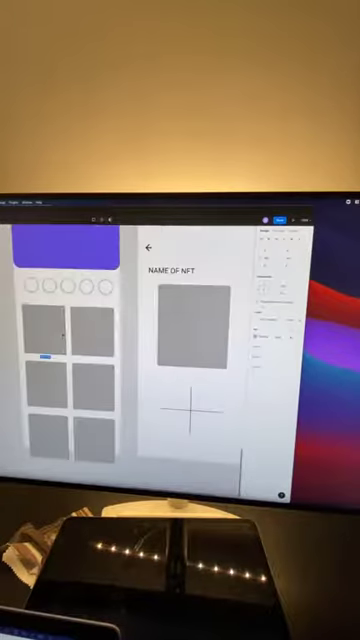
{"action": "scroll", "coordinate": [45, 322], "scroll_direction": "down", "scroll_amount": 3}
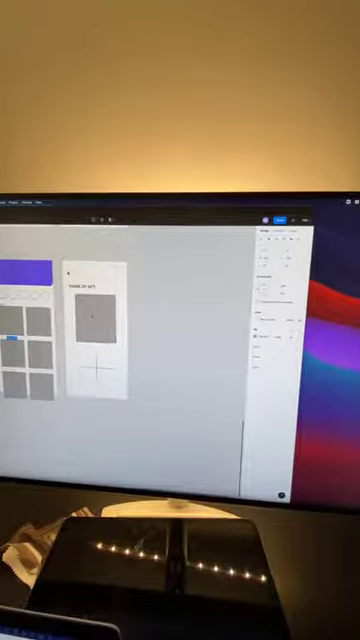
{"action": "scroll", "coordinate": [148, 299], "scroll_direction": "down", "scroll_amount": 2}
{"action": "scroll", "coordinate": [148, 299], "scroll_direction": "down", "scroll_amount": 2}
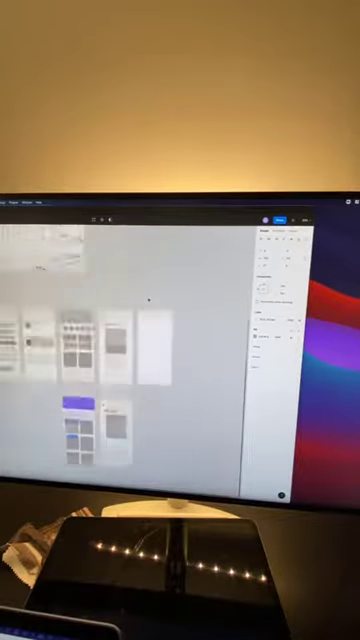
{"action": "scroll", "coordinate": [148, 299], "scroll_direction": "down", "scroll_amount": 2}
{"action": "scroll", "coordinate": [148, 299], "scroll_direction": "down", "scroll_amount": 1}
{"action": "scroll", "coordinate": [148, 299], "scroll_direction": "up", "scroll_amount": 2}
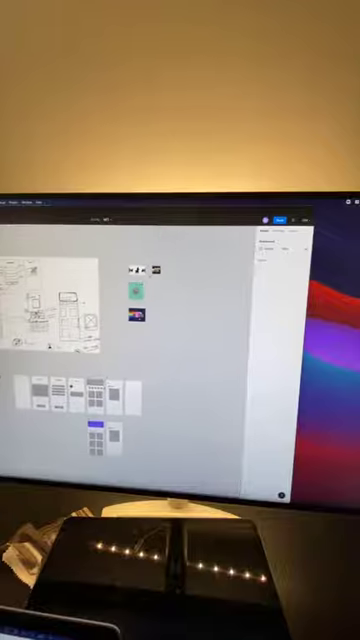
Step: Move the teal flower artwork beside the detail screen, undo a misplaced drop, and place the grey square below it
{"action": "left_click_drag", "start_coordinate": [137, 290], "coordinate": [141, 438]}
{"action": "scroll", "coordinate": [141, 438], "scroll_direction": "up", "scroll_amount": 5}
{"action": "scroll", "coordinate": [150, 400], "scroll_direction": "down", "scroll_amount": 2}
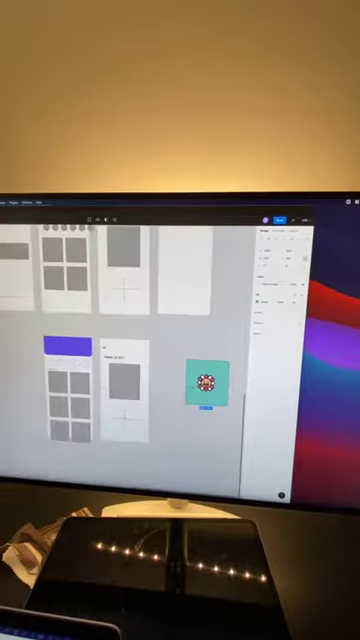
{"action": "left_click_drag", "start_coordinate": [204, 383], "coordinate": [68, 385]}
{"action": "key", "text": "ctrl+z"}
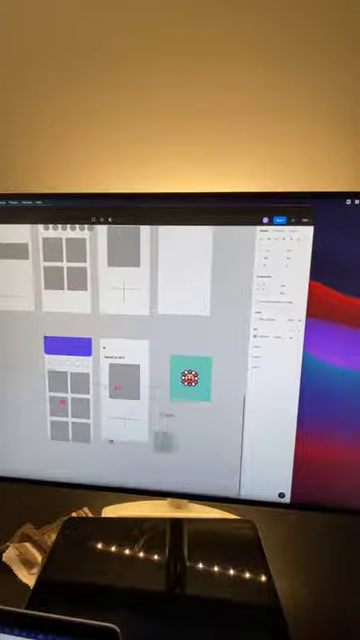
{"action": "left_click_drag", "start_coordinate": [57, 392], "coordinate": [178, 430]}
{"action": "scroll", "coordinate": [193, 433], "scroll_direction": "up", "scroll_amount": 5}
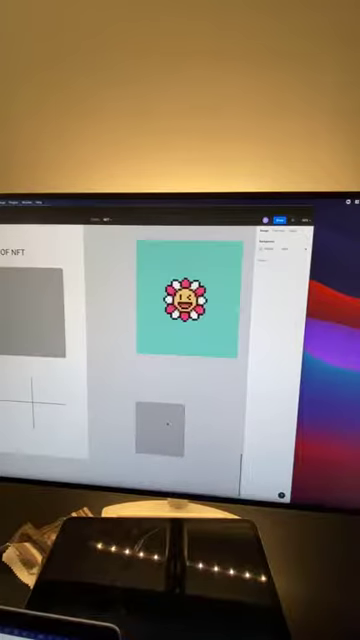
{"action": "scroll", "coordinate": [167, 423], "scroll_direction": "up", "scroll_amount": 3}
Step: Try resizing and duplicating the grey square, undoing both changes
{"action": "mouse_move", "coordinate": [131, 380]}
{"action": "left_mouse_down"}
{"action": "mouse_move", "coordinate": [165, 380]}
{"action": "mouse_move", "coordinate": [158, 374]}
{"action": "left_mouse_up"}
{"action": "mouse_move", "coordinate": [182, 402]}
{"action": "left_mouse_down"}
{"action": "mouse_move", "coordinate": [188, 404]}
{"action": "mouse_move", "coordinate": [192, 413]}
{"action": "left_mouse_up"}
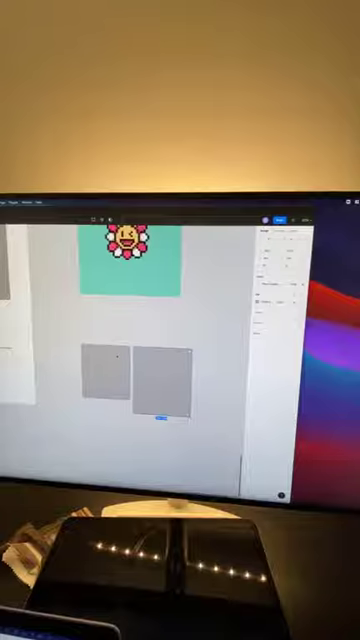
{"action": "key", "text": "ctrl+z"}
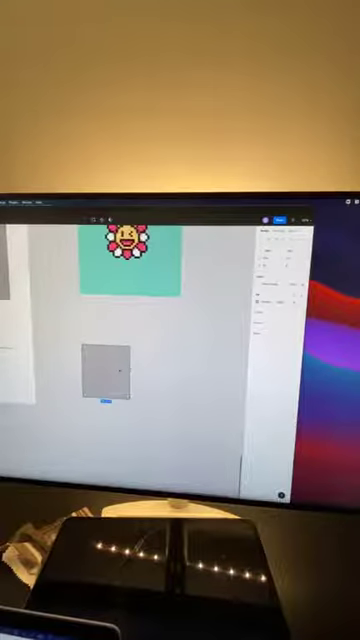
{"action": "mouse_move", "coordinate": [120, 372]}
{"action": "left_mouse_down"}
{"action": "mouse_move", "coordinate": [173, 373]}
{"action": "mouse_move", "coordinate": [174, 397]}
{"action": "left_mouse_up"}
{"action": "key", "text": "ctrl+z"}
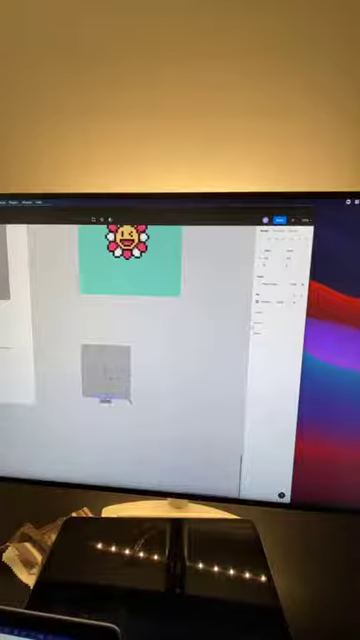
Step: Give the grey square a red border
{"action": "left_click", "coordinate": [303, 293]}
{"action": "left_click", "coordinate": [258, 300]}
{"action": "left_click", "coordinate": [236, 318]}
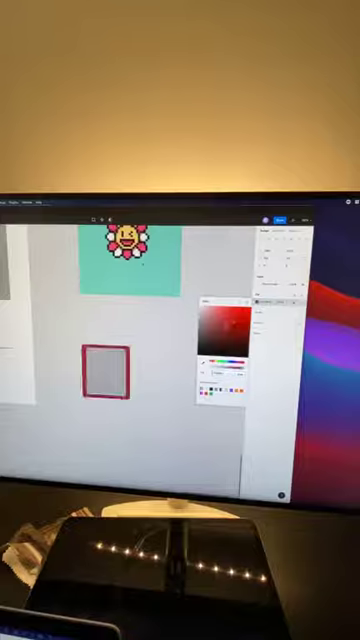
Step: Drag the teal flower artwork onto the grey square and fit it inside the card
{"action": "mouse_move", "coordinate": [143, 262]}
{"action": "left_mouse_down"}
{"action": "mouse_move", "coordinate": [165, 388]}
{"action": "mouse_move", "coordinate": [154, 398]}
{"action": "left_mouse_up"}
{"action": "right_click", "coordinate": [91, 371]}
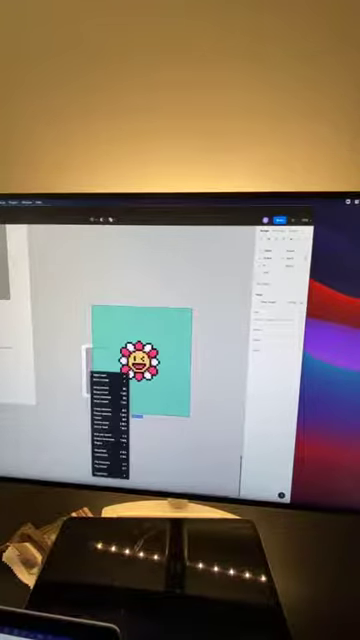
{"action": "left_click", "coordinate": [110, 418]}
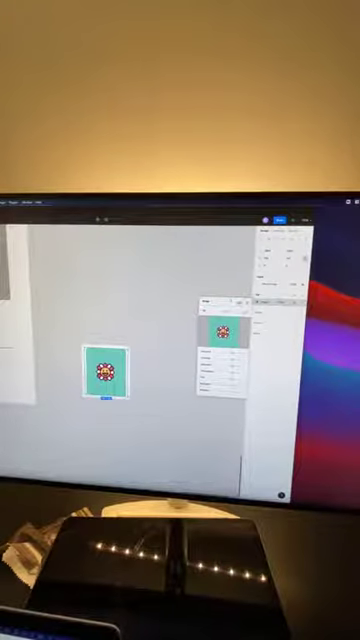
{"action": "left_click", "coordinate": [240, 301]}
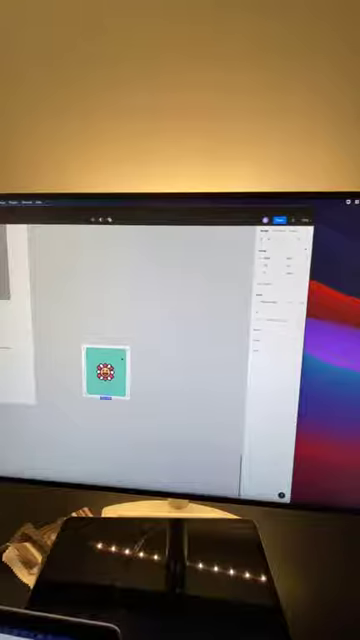
Step: Change the colour of one of the flower card's styles, then deselect the card
{"action": "left_click", "coordinate": [255, 345]}
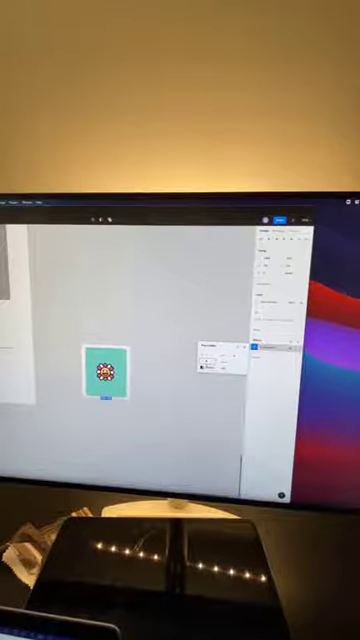
{"action": "left_click", "coordinate": [203, 367]}
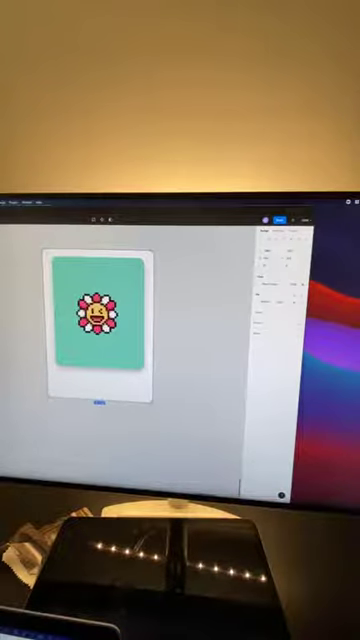
{"action": "left_click", "coordinate": [169, 403]}
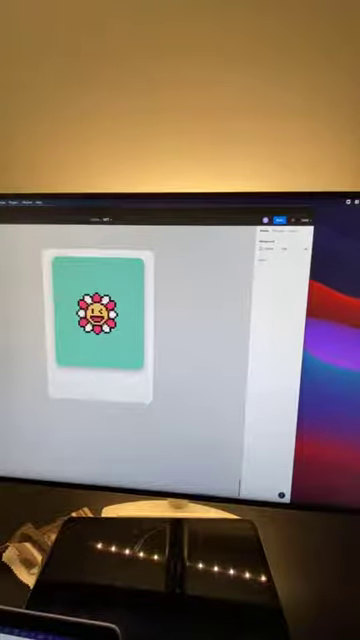
{"action": "left_click", "coordinate": [95, 383]}
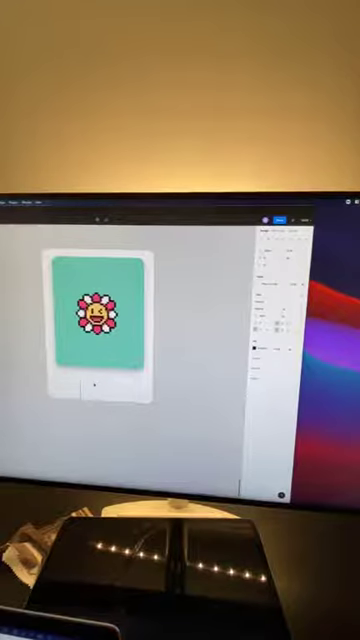
{"action": "type", "text": "571"}
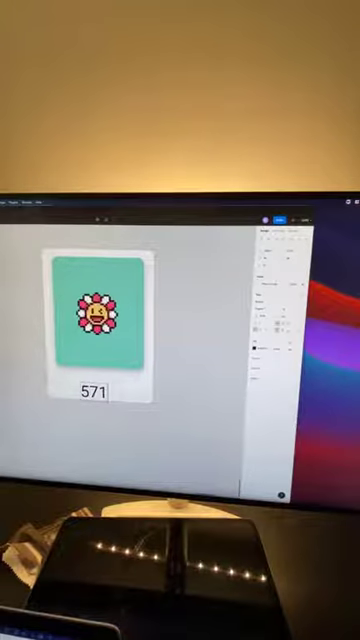
{"action": "key", "text": "Left"}
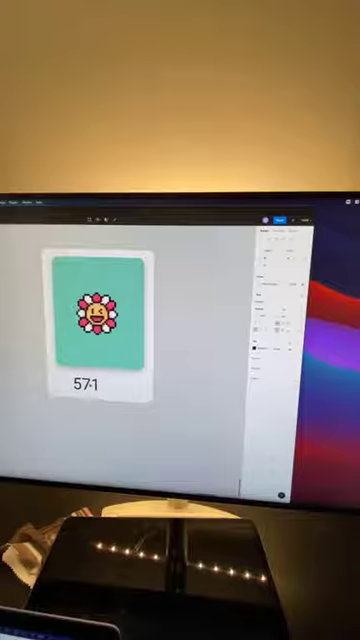
{"action": "left_click", "coordinate": [258, 347]}
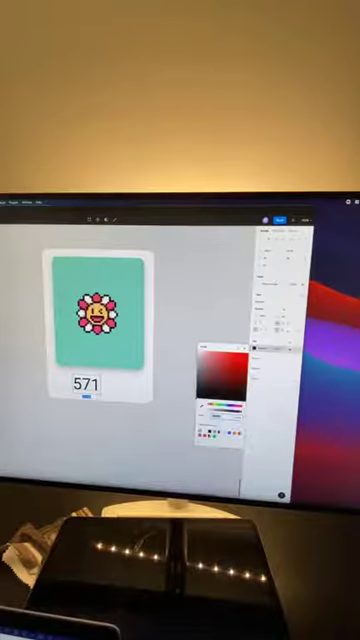
{"action": "left_click", "coordinate": [216, 405]}
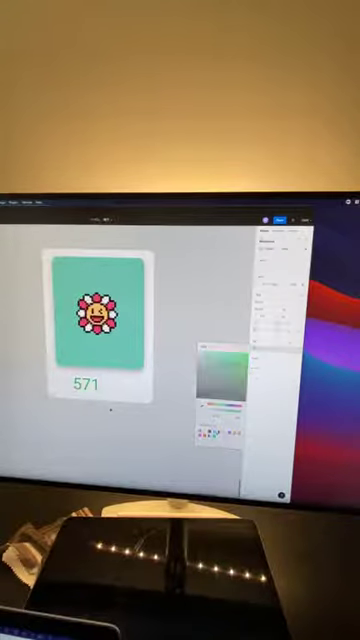
{"action": "left_click", "coordinate": [111, 409]}
{"action": "left_click", "coordinate": [86, 384]}
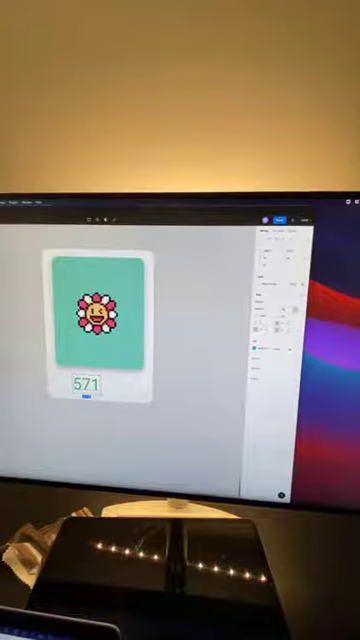
{"action": "left_click", "coordinate": [200, 440]}
{"action": "left_click", "coordinate": [86, 384]}
{"action": "double_click", "coordinate": [86, 384]}
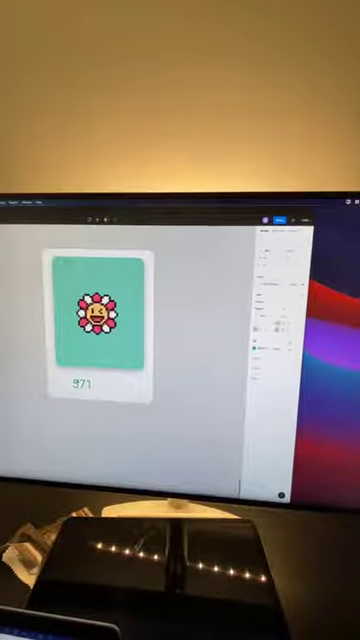
{"action": "left_click", "coordinate": [81, 384]}
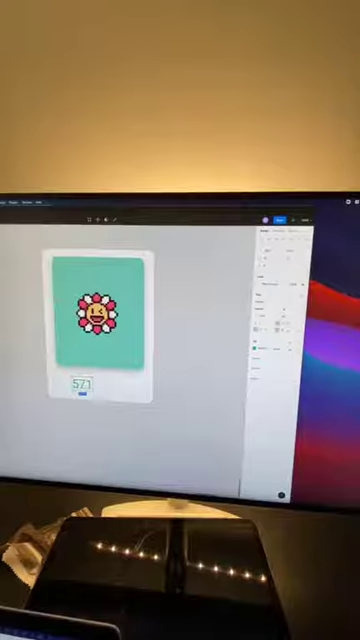
{"action": "scroll", "coordinate": [96, 315], "scroll_direction": "up", "scroll_amount": 5}
{"action": "scroll", "coordinate": [130, 370], "scroll_direction": "down", "scroll_amount": 3}
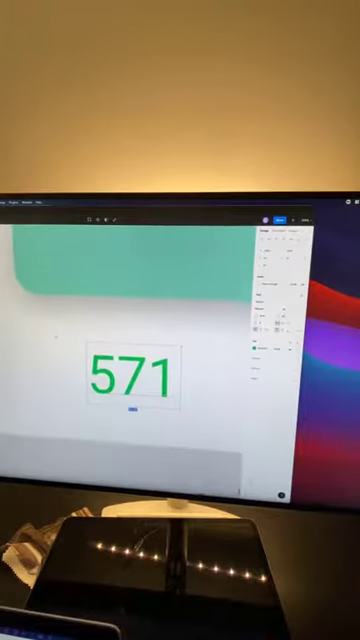
Step: Draw a circle left of the 571 label, shift 571 right, and fill the circle orange
{"action": "left_click_drag", "start_coordinate": [33, 336], "coordinate": [90, 386]}
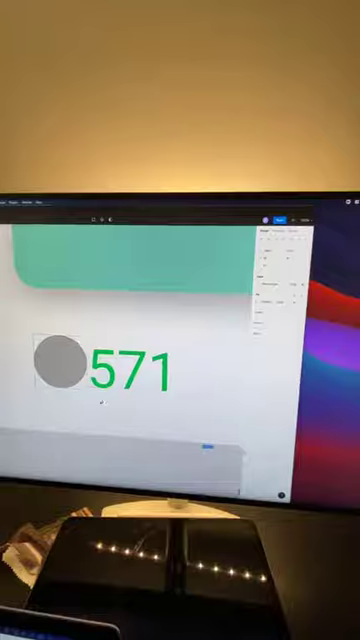
{"action": "left_click", "coordinate": [100, 403]}
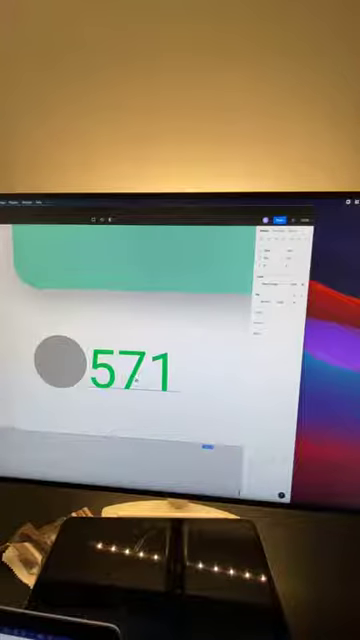
{"action": "left_click_drag", "start_coordinate": [130, 370], "coordinate": [155, 370]}
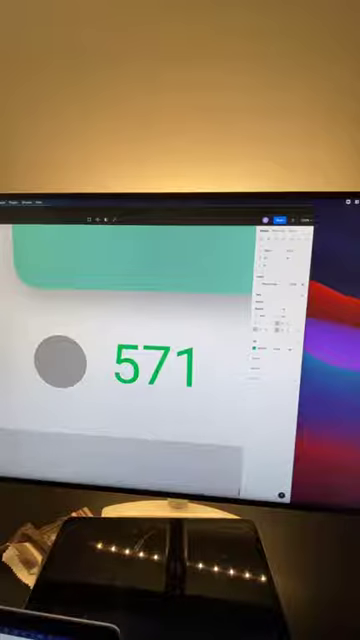
{"action": "left_click", "coordinate": [60, 362]}
{"action": "left_click", "coordinate": [258, 300]}
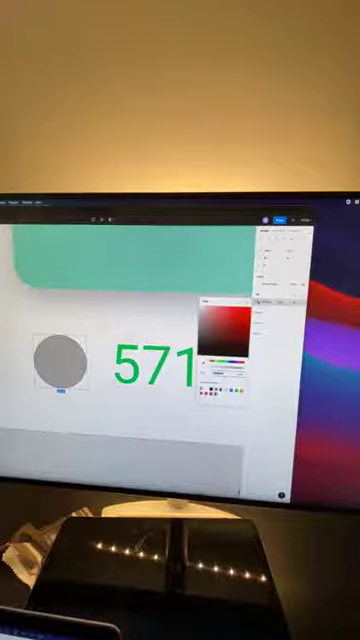
{"action": "left_click", "coordinate": [207, 368]}
{"action": "scroll", "coordinate": [130, 360], "scroll_direction": "down", "scroll_amount": 3}
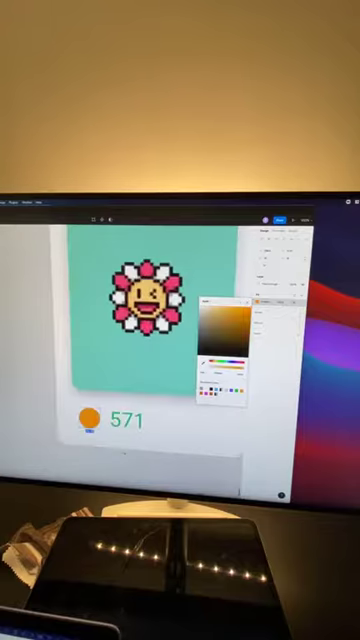
{"action": "key", "text": "Escape"}
{"action": "scroll", "coordinate": [130, 360], "scroll_direction": "up", "scroll_amount": 3}
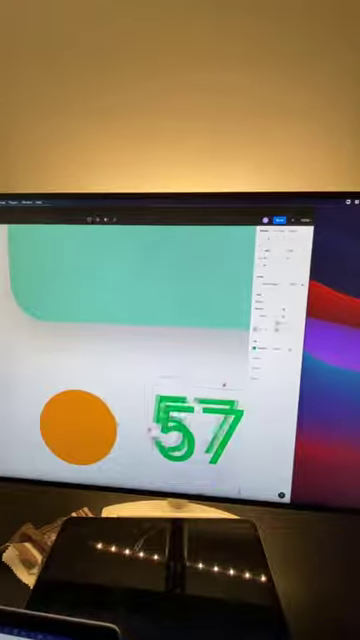
Step: Move the orange circle down to reveal the green C letter
{"action": "double_click", "coordinate": [195, 430]}
{"action": "type", "text": "57"}
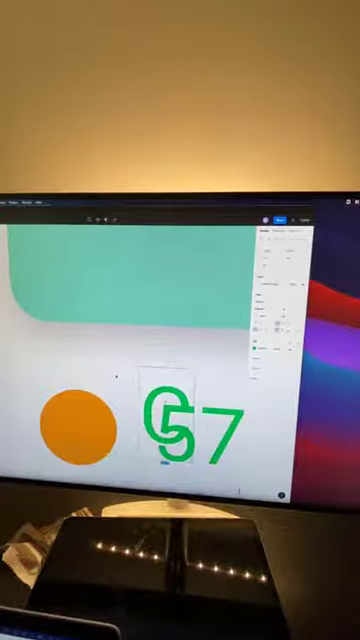
{"action": "key", "text": "Escape"}
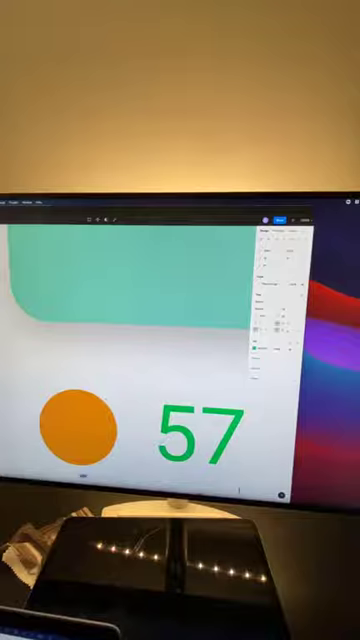
{"action": "left_click", "coordinate": [80, 406]}
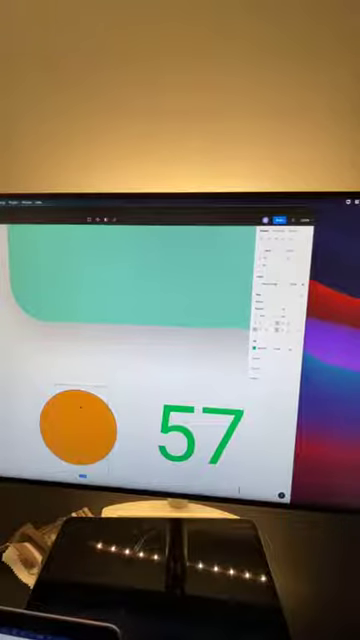
{"action": "key", "text": "super+w"}
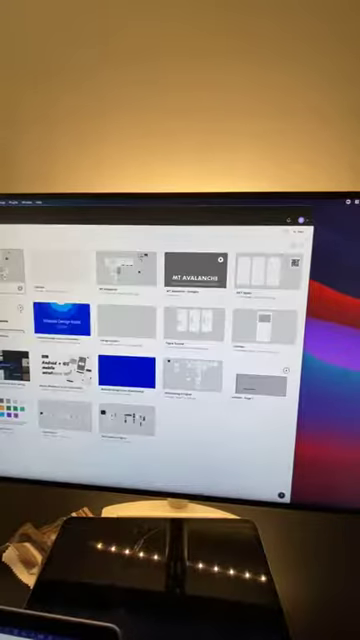
{"action": "key", "text": "ctrl+Tab"}
{"action": "left_click", "coordinate": [112, 420]}
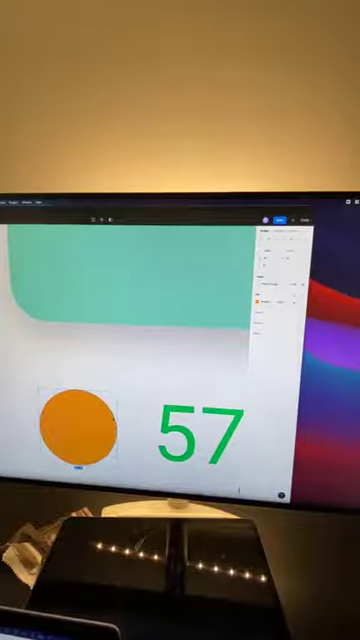
{"action": "left_click_drag", "start_coordinate": [80, 365], "coordinate": [82, 401]}
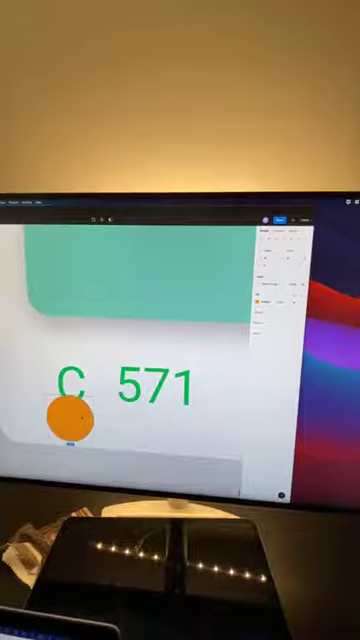
Step: Bring the C in front of the orange circle, move the circle back beneath it, and recolour the C
{"action": "left_click", "coordinate": [72, 380]}
{"action": "right_click", "coordinate": [81, 374]}
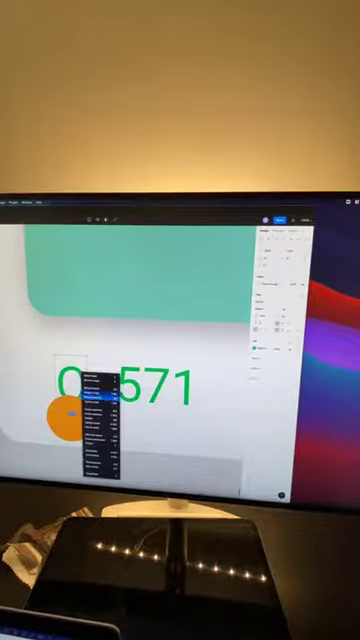
{"action": "left_click", "coordinate": [100, 408]}
{"action": "left_click_drag", "start_coordinate": [71, 417], "coordinate": [70, 385]}
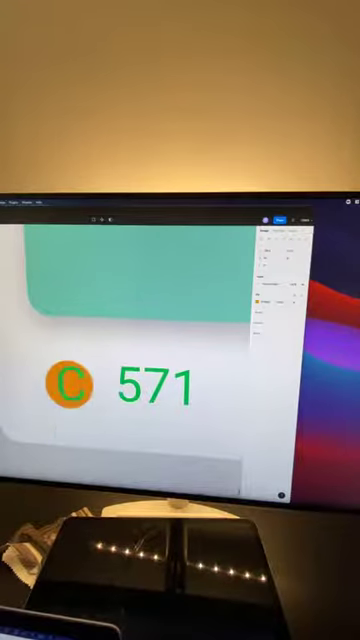
{"action": "left_click", "coordinate": [70, 385]}
{"action": "left_click", "coordinate": [72, 385]}
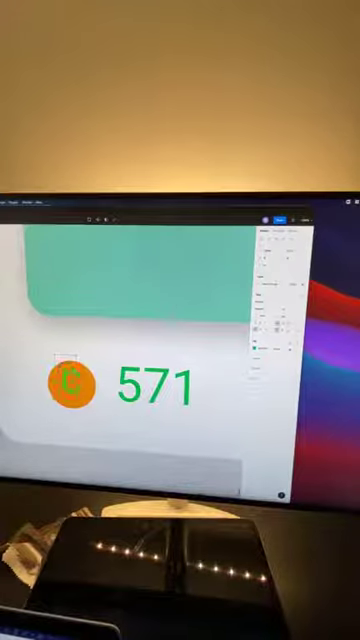
{"action": "key", "text": "ctrl+z"}
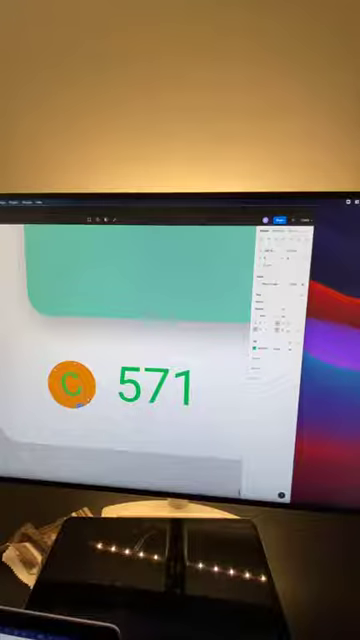
{"action": "left_click", "coordinate": [259, 345]}
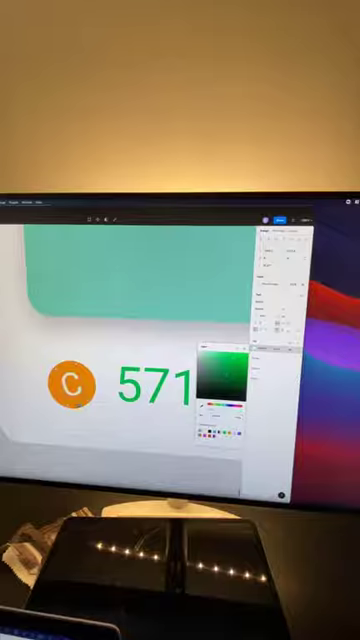
{"action": "key", "text": "Escape"}
{"action": "scroll", "coordinate": [150, 330], "scroll_direction": "down", "scroll_amount": 2}
{"action": "scroll", "coordinate": [113, 341], "scroll_direction": "up", "scroll_amount": 3}
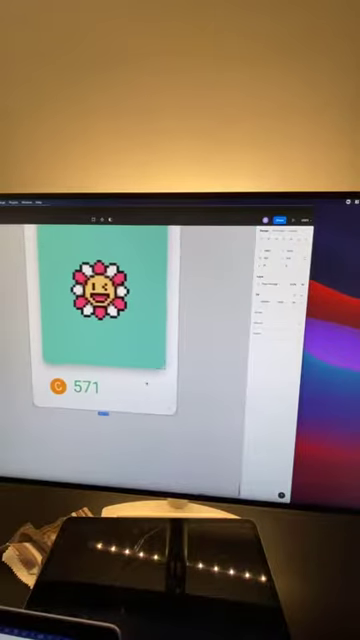
{"action": "scroll", "coordinate": [140, 380], "scroll_direction": "left", "scroll_amount": 3}
{"action": "scroll", "coordinate": [154, 394], "scroll_direction": "up", "scroll_amount": 3}
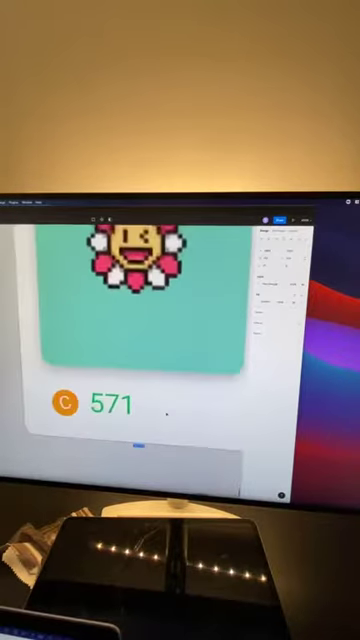
{"action": "scroll", "coordinate": [160, 410], "scroll_direction": "down", "scroll_amount": 5}
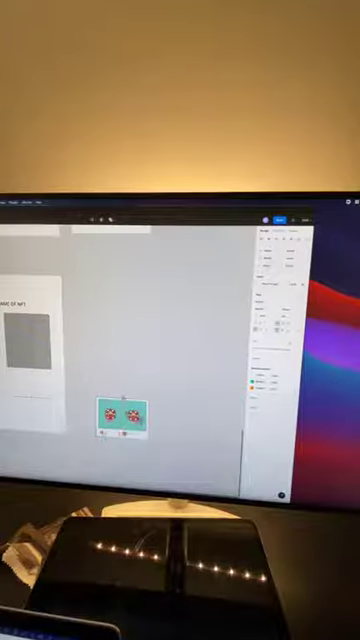
Step: Alt-drag copies of the flower card into a 2×2 grid of four cards
{"action": "mouse_move", "coordinate": [110, 415]}
{"action": "left_mouse_down"}
{"action": "mouse_move", "coordinate": [143, 415]}
{"action": "mouse_move", "coordinate": [143, 460]}
{"action": "mouse_move", "coordinate": [110, 460]}
{"action": "left_mouse_up"}
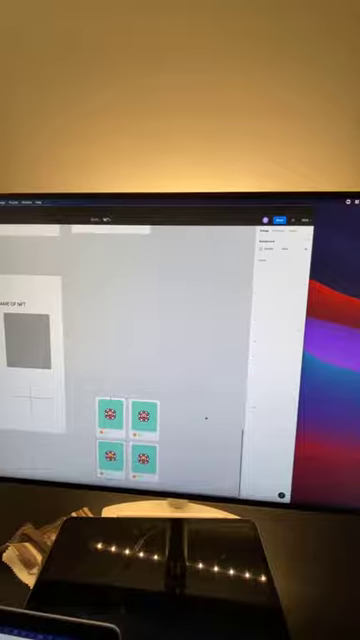
{"action": "scroll", "coordinate": [207, 419], "scroll_direction": "down", "scroll_amount": 3}
{"action": "scroll", "coordinate": [207, 419], "scroll_direction": "down", "scroll_amount": 2}
{"action": "scroll", "coordinate": [207, 419], "scroll_direction": "down", "scroll_amount": 1}
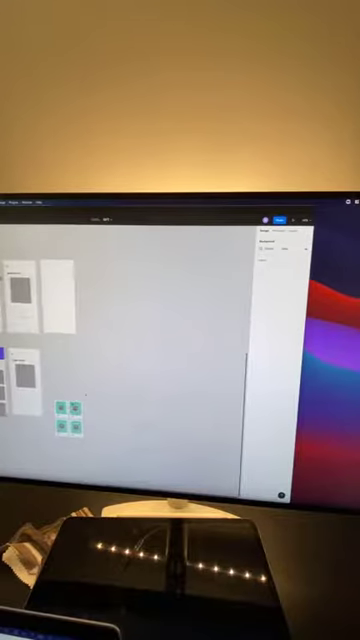
{"action": "scroll", "coordinate": [85, 397], "scroll_direction": "up", "scroll_amount": 5}
{"action": "scroll", "coordinate": [120, 350], "scroll_direction": "up", "scroll_amount": 3}
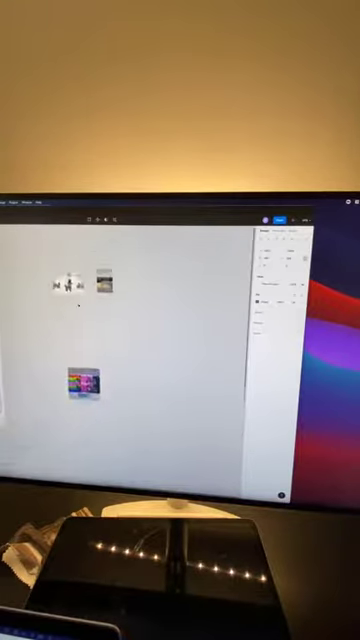
{"action": "scroll", "coordinate": [120, 350], "scroll_direction": "up", "scroll_amount": 1}
Step: Move the small bottom image lower, then delete the small image above the rainbow picture
{"action": "left_click_drag", "start_coordinate": [178, 432], "coordinate": [165, 465]}
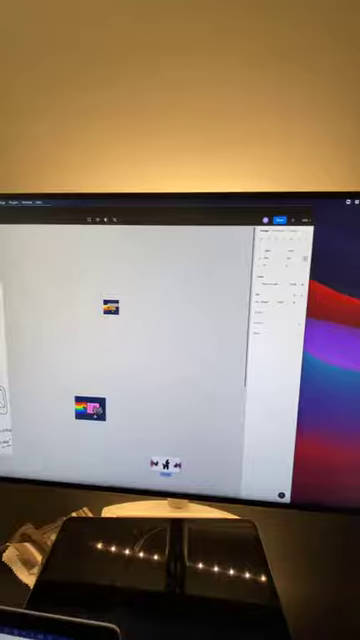
{"action": "left_click", "coordinate": [110, 306]}
{"action": "key", "text": "Delete"}
{"action": "scroll", "coordinate": [116, 307], "scroll_direction": "up", "scroll_amount": 5}
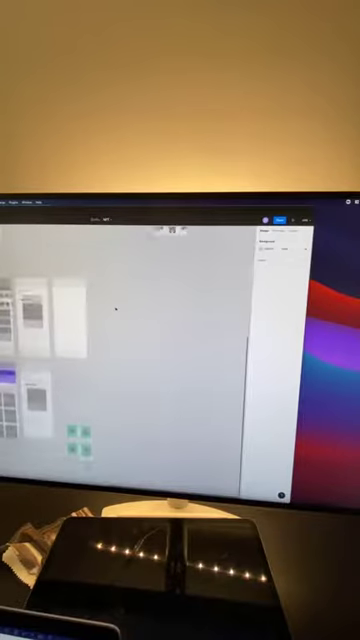
{"action": "scroll", "coordinate": [116, 307], "scroll_direction": "down", "scroll_amount": 2}
{"action": "scroll", "coordinate": [95, 296], "scroll_direction": "up", "scroll_amount": 3}
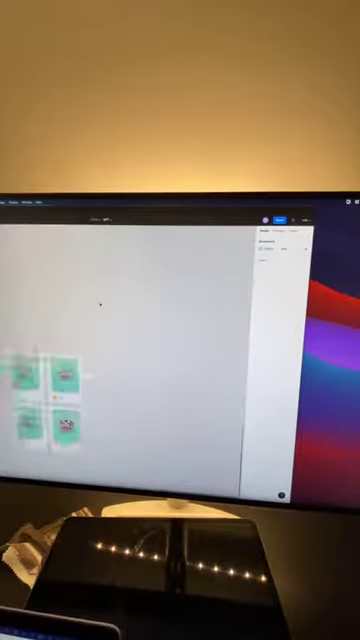
{"action": "scroll", "coordinate": [98, 302], "scroll_direction": "up", "scroll_amount": 3}
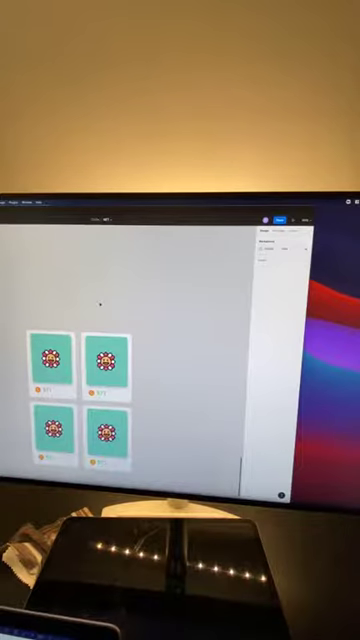
{"action": "scroll", "coordinate": [100, 305], "scroll_direction": "up", "scroll_amount": 5}
{"action": "scroll", "coordinate": [100, 305], "scroll_direction": "up", "scroll_amount": 5}
{"action": "scroll", "coordinate": [55, 313], "scroll_direction": "up", "scroll_amount": 3}
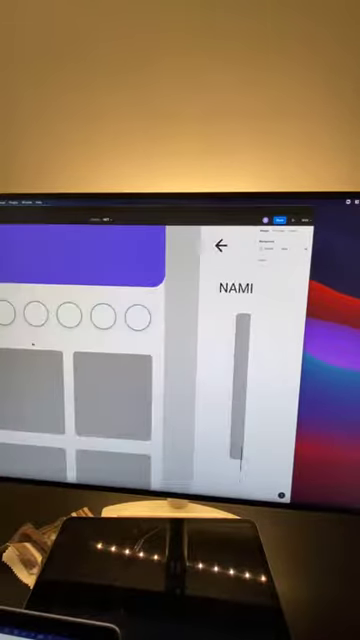
{"action": "scroll", "coordinate": [55, 313], "scroll_direction": "down", "scroll_amount": 3}
{"action": "scroll", "coordinate": [55, 313], "scroll_direction": "down", "scroll_amount": 3}
Step: Draw a grey rectangle below the circles on the landing screen
{"action": "left_click", "coordinate": [30, 305]}
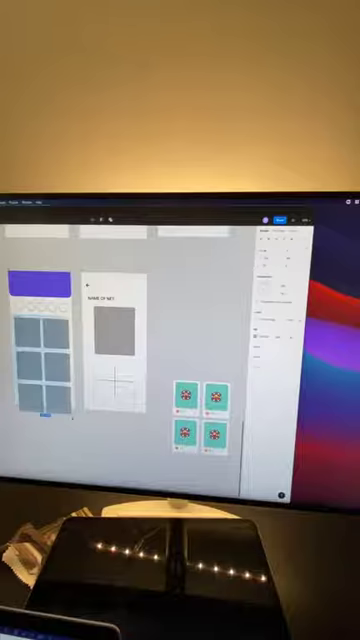
{"action": "left_click", "coordinate": [40, 390]}
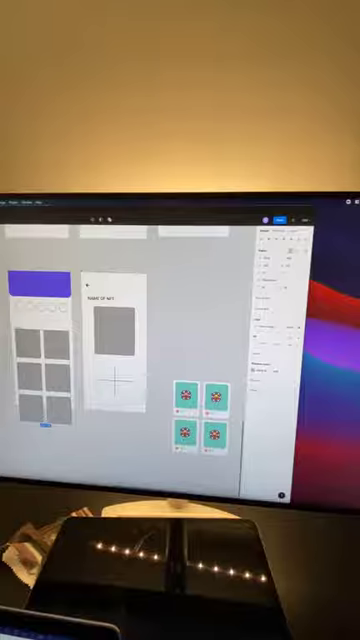
{"action": "scroll", "coordinate": [120, 360], "scroll_direction": "up", "scroll_amount": 5}
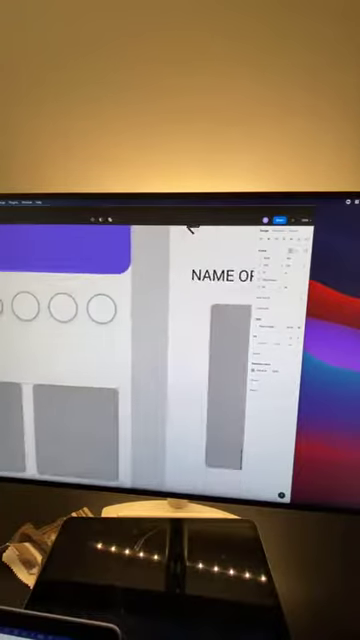
{"action": "scroll", "coordinate": [120, 360], "scroll_direction": "left", "scroll_amount": 5}
{"action": "left_click_drag", "start_coordinate": [16, 317], "coordinate": [95, 343]}
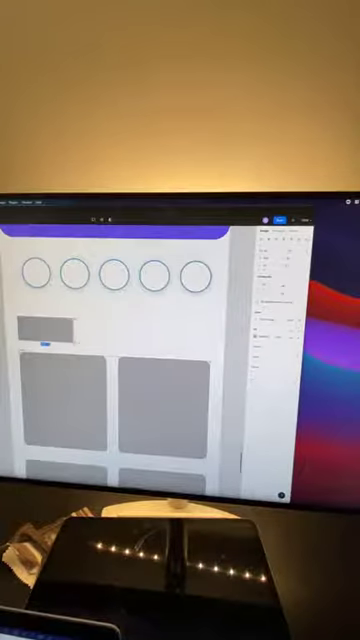
{"action": "key", "text": "Escape"}
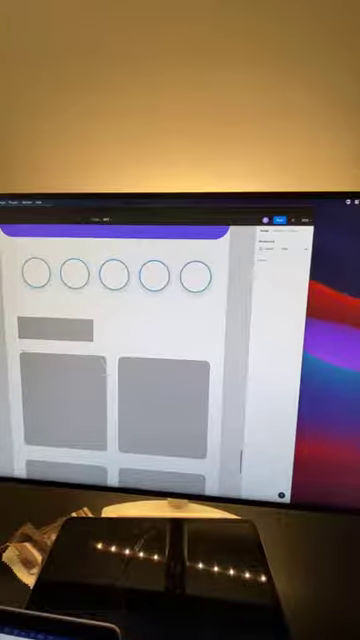
Step: Draw a horizontal divider line under the circles and check its stroke colour options
{"action": "left_click_drag", "start_coordinate": [22, 299], "coordinate": [224, 303]}
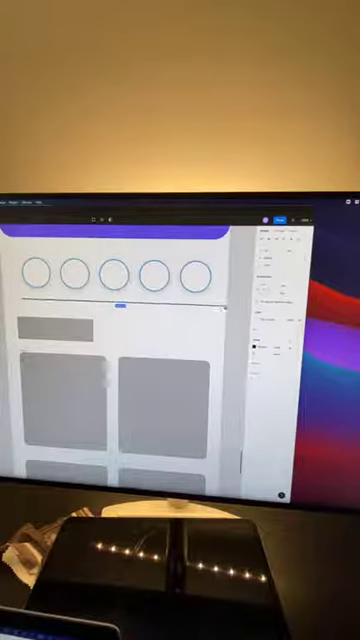
{"action": "left_click", "coordinate": [237, 349]}
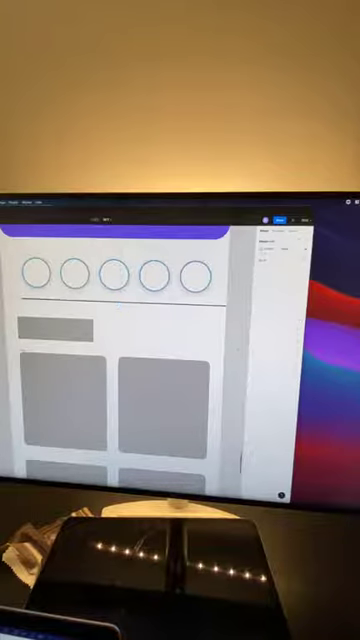
{"action": "left_click", "coordinate": [177, 302]}
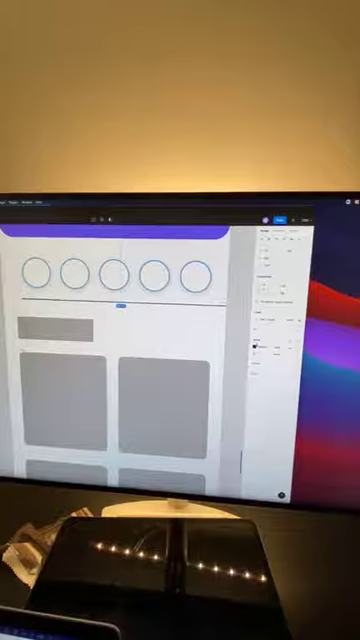
{"action": "left_click", "coordinate": [255, 345]}
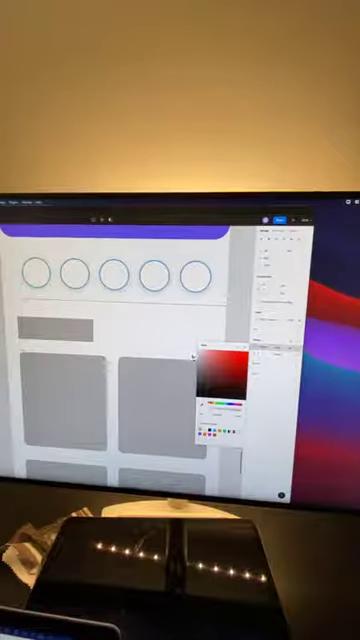
{"action": "left_click", "coordinate": [171, 310]}
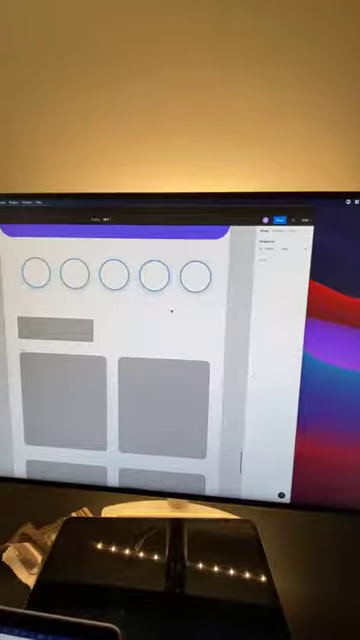
{"action": "scroll", "coordinate": [151, 340], "scroll_direction": "down", "scroll_amount": 3}
{"action": "scroll", "coordinate": [151, 340], "scroll_direction": "right", "scroll_amount": 3}
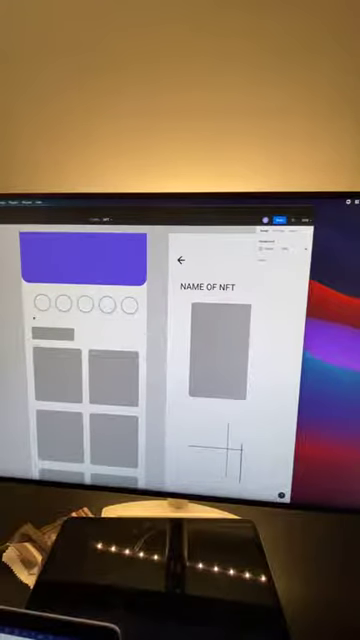
Step: Round the grey bar's corners into a pill shape
{"action": "left_click", "coordinate": [89, 321]}
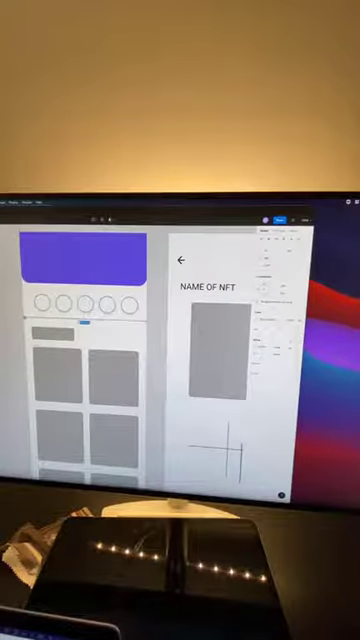
{"action": "left_click", "coordinate": [52, 333]}
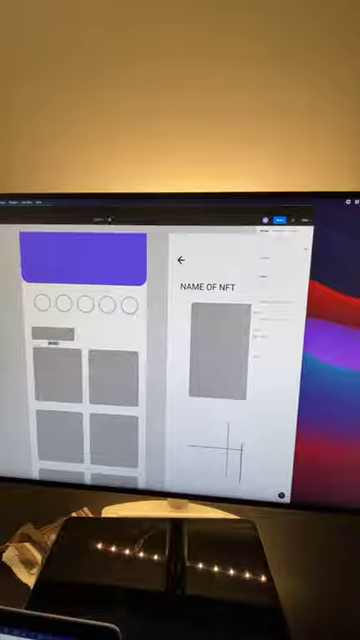
{"action": "left_click", "coordinate": [52, 331]}
{"action": "scroll", "coordinate": [36, 325], "scroll_direction": "up", "scroll_amount": 5}
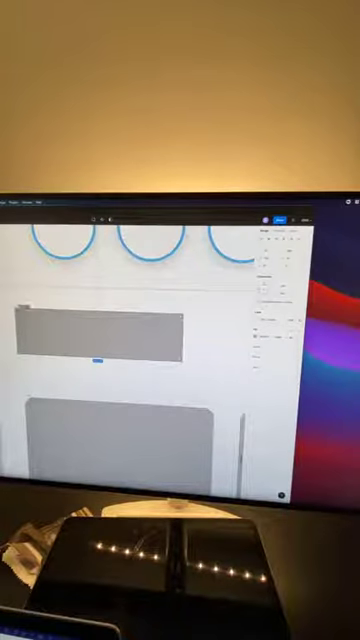
{"action": "left_click_drag", "start_coordinate": [26, 318], "coordinate": [72, 345]}
{"action": "scroll", "coordinate": [92, 368], "scroll_direction": "down", "scroll_amount": 4}
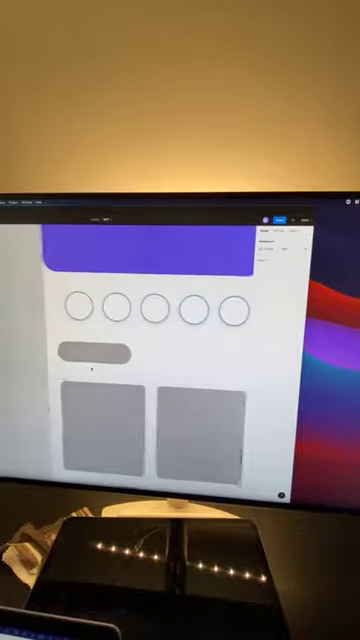
{"action": "scroll", "coordinate": [92, 368], "scroll_direction": "right", "scroll_amount": 3}
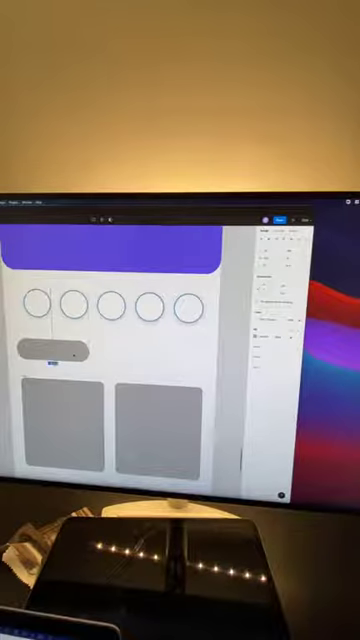
{"action": "key", "text": "Escape"}
Step: Place a copy of the pill to its right
{"action": "left_click", "coordinate": [75, 351]}
{"action": "left_click_drag", "start_coordinate": [77, 351], "coordinate": [150, 355], "text": "alt"}
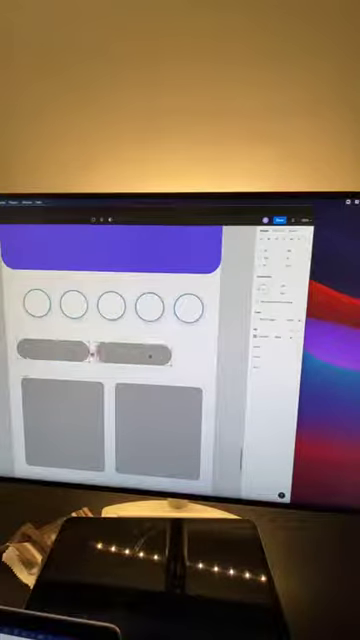
{"action": "key", "text": "Escape"}
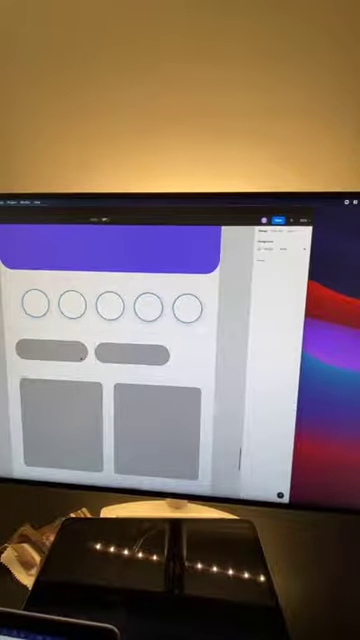
Step: Try magenta and orange on both pills, ending with purple-blue
{"action": "left_click", "coordinate": [50, 351]}
{"action": "left_click", "coordinate": [122, 355], "text": "shift"}
{"action": "left_click", "coordinate": [257, 353]}
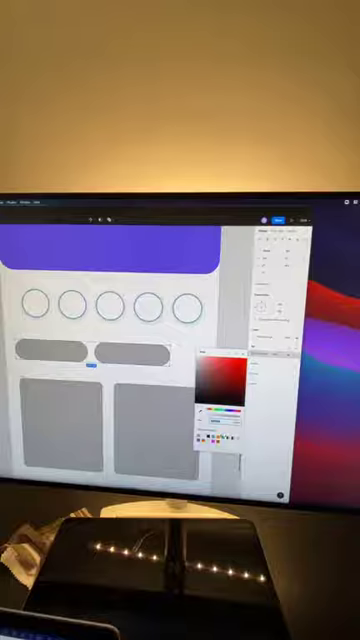
{"action": "left_click", "coordinate": [216, 437]}
{"action": "left_click", "coordinate": [206, 437]}
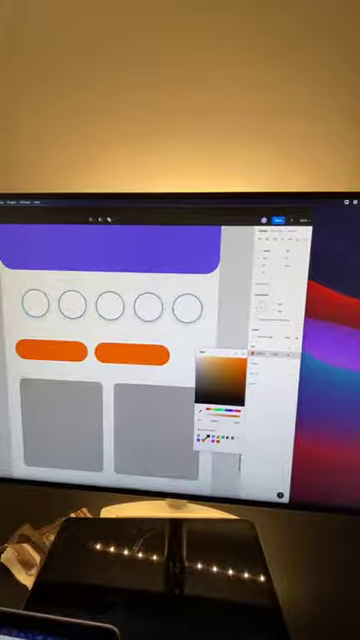
{"action": "left_click", "coordinate": [226, 437]}
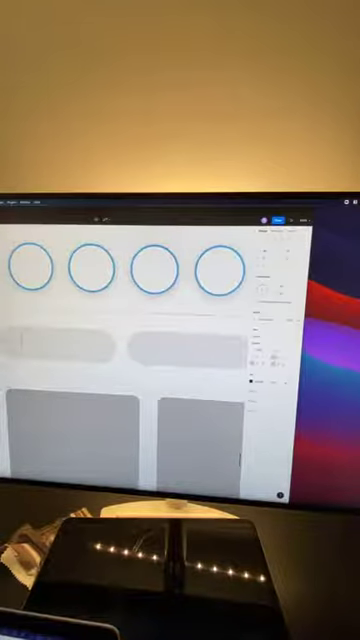
{"action": "type", "text": "MURAKAMI"}
Step: Copy the MURAKAMI label into the right pill and retype it as VIRGIL ABLOH
{"action": "key", "text": "Escape"}
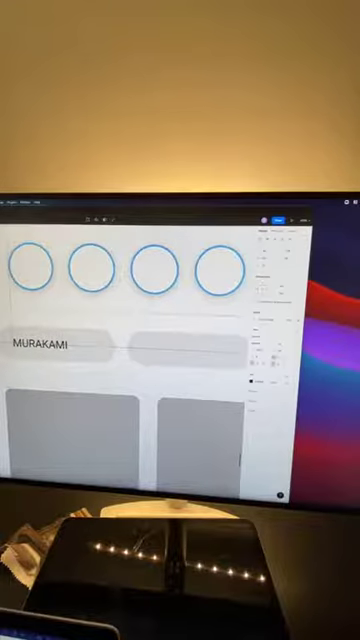
{"action": "left_click_drag", "start_coordinate": [48, 343], "coordinate": [176, 350]}
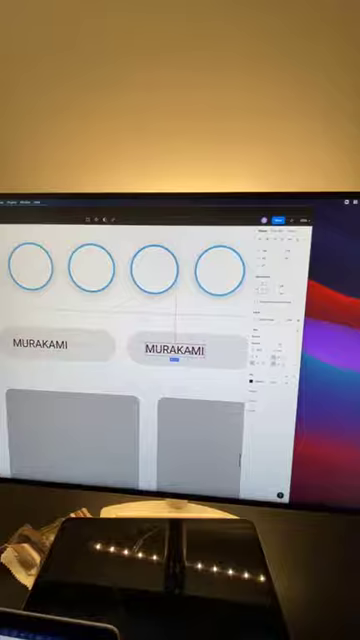
{"action": "key", "text": "Return"}
{"action": "type", "text": "MIES"}
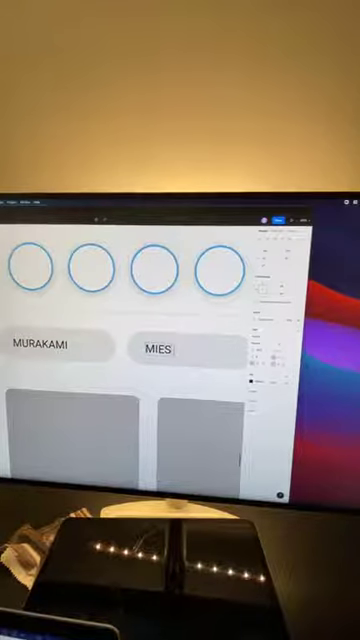
{"action": "type", "text": " VAN DER R"}
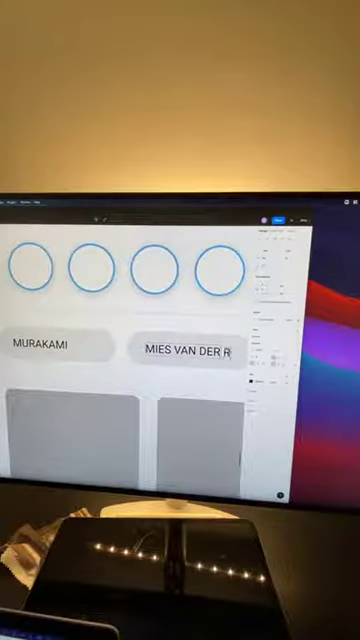
{"action": "key", "text": "BackSpace"}
{"action": "key", "text": "BackSpace"}
{"action": "key", "text": "BackSpace"}
{"action": "key", "text": "BackSpace"}
{"action": "key", "text": "BackSpace"}
{"action": "key", "text": "BackSpace"}
{"action": "key", "text": "BackSpace"}
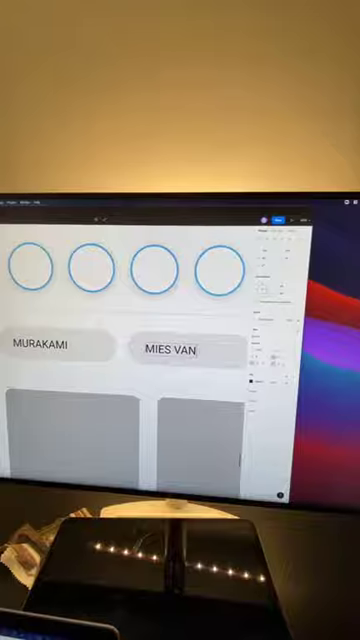
{"action": "key", "text": "BackSpace"}
{"action": "key", "text": "BackSpace"}
{"action": "key", "text": "BackSpace"}
{"action": "key", "text": "BackSpace"}
{"action": "key", "text": "BackSpace"}
{"action": "key", "text": "BackSpace"}
{"action": "key", "text": "BackSpace"}
{"action": "type", "text": "V"}
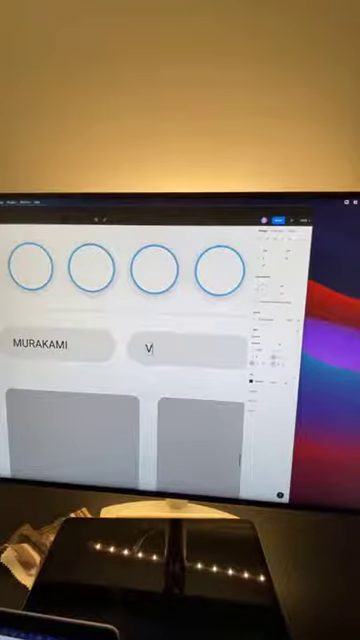
{"action": "type", "text": "IRGIL AB"}
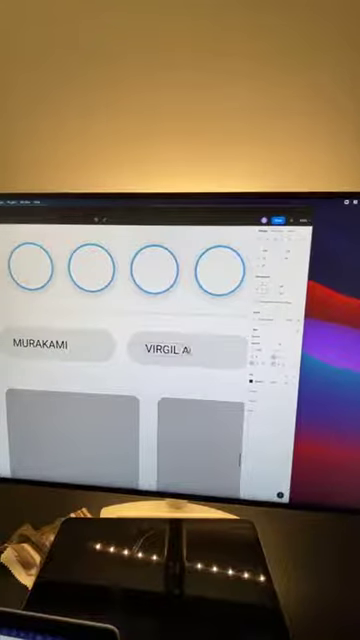
{"action": "type", "text": "LO"}
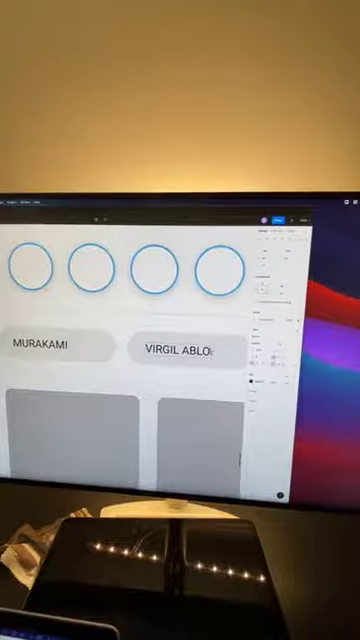
{"action": "type", "text": "H"}
{"action": "key", "text": "Escape"}
{"action": "scroll", "coordinate": [128, 330], "scroll_direction": "down", "scroll_amount": 5}
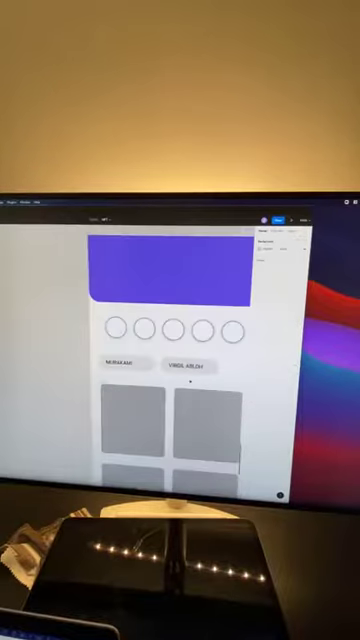
{"action": "scroll", "coordinate": [128, 330], "scroll_direction": "right", "scroll_amount": 3}
Step: Select the MURAKAMI and VIRGIL ABLOH pills and review their fill colour options
{"action": "left_click", "coordinate": [77, 359]}
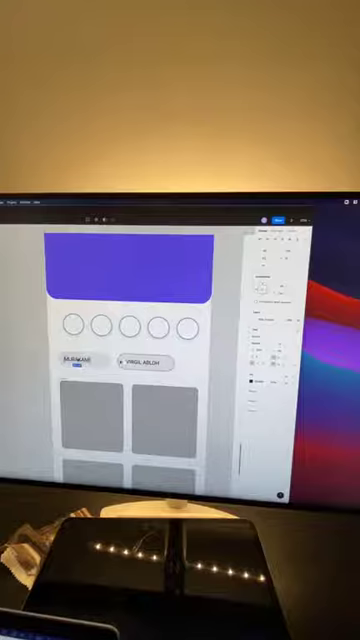
{"action": "left_click", "coordinate": [122, 361], "text": "shift"}
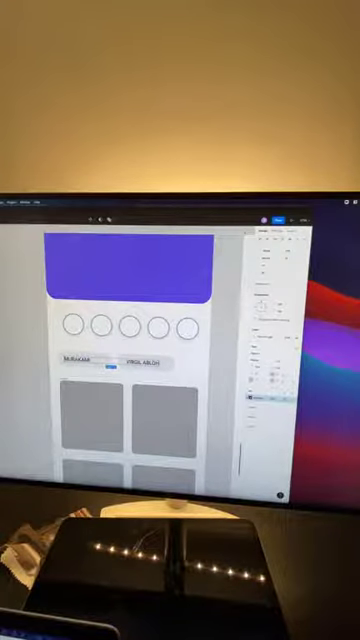
{"action": "left_click", "coordinate": [251, 397]}
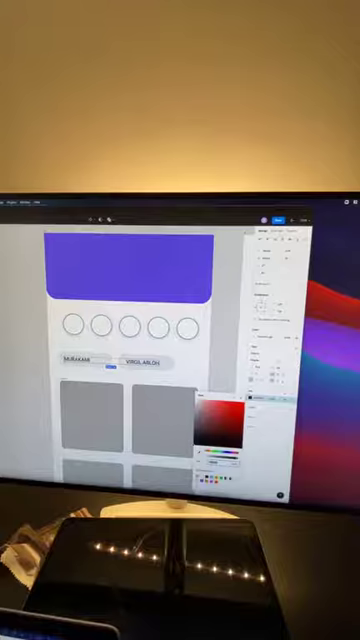
{"action": "key", "text": "Escape"}
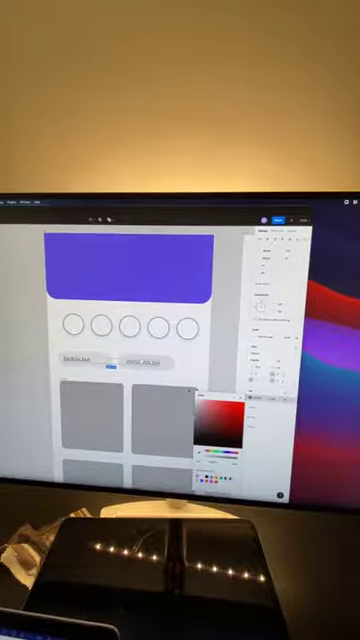
{"action": "left_click", "coordinate": [187, 363]}
{"action": "scroll", "coordinate": [188, 365], "scroll_direction": "down", "scroll_amount": 5}
{"action": "scroll", "coordinate": [189, 365], "scroll_direction": "up", "scroll_amount": 5}
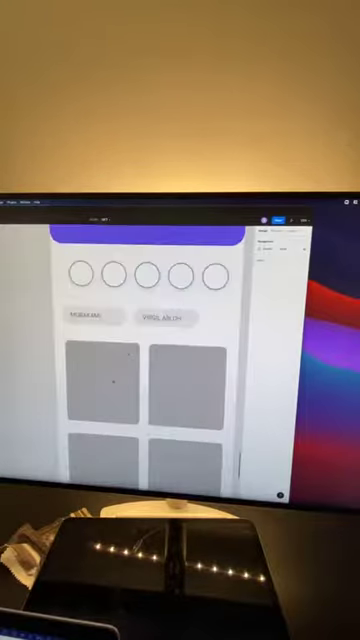
{"action": "scroll", "coordinate": [189, 365], "scroll_direction": "right", "scroll_amount": 3}
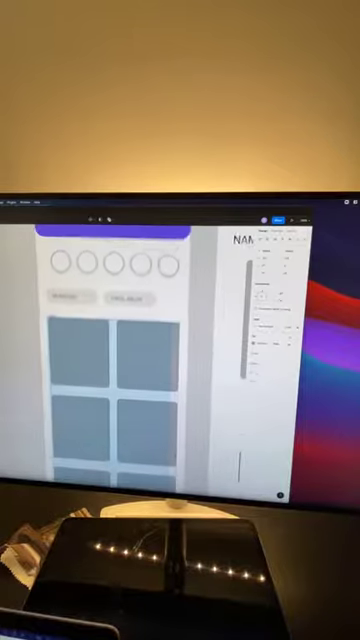
{"action": "scroll", "coordinate": [112, 360], "scroll_direction": "down", "scroll_amount": 3}
{"action": "scroll", "coordinate": [100, 360], "scroll_direction": "up", "scroll_amount": 3}
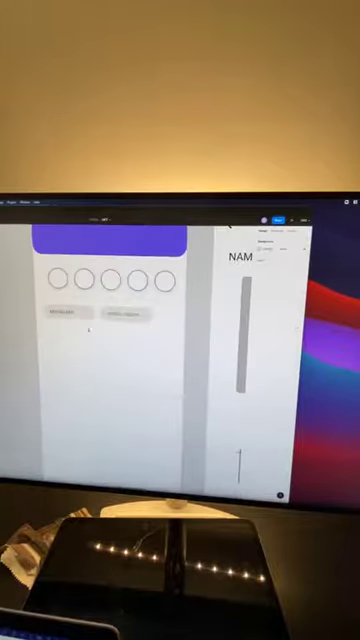
Step: Try green, blue and magenta fills on the left pill, settling on violet
{"action": "left_click", "coordinate": [259, 337]}
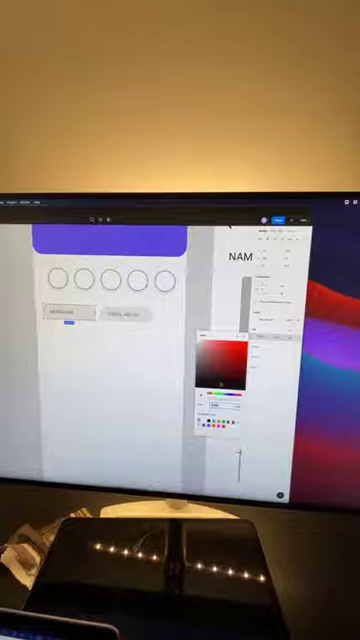
{"action": "left_click", "coordinate": [219, 395]}
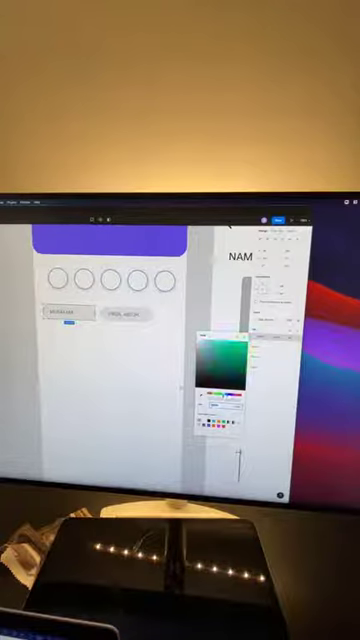
{"action": "left_click", "coordinate": [96, 315]}
{"action": "left_click", "coordinate": [257, 338]}
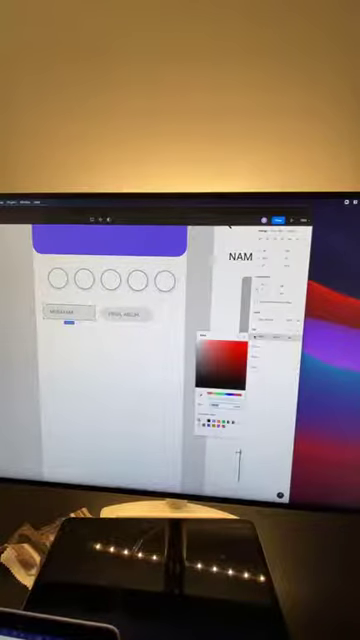
{"action": "left_click", "coordinate": [229, 394]}
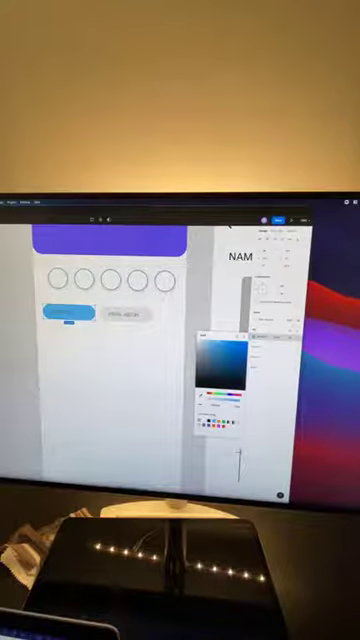
{"action": "left_click", "coordinate": [237, 394]}
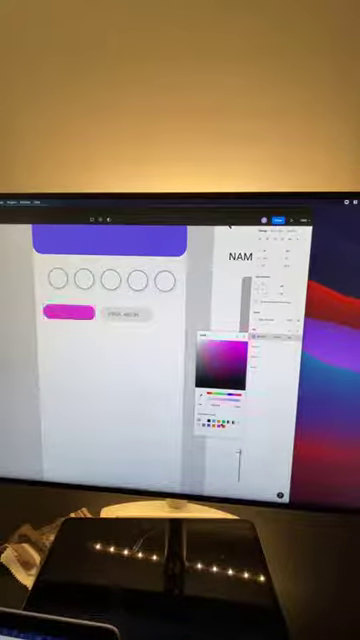
{"action": "key", "text": "ctrl+z"}
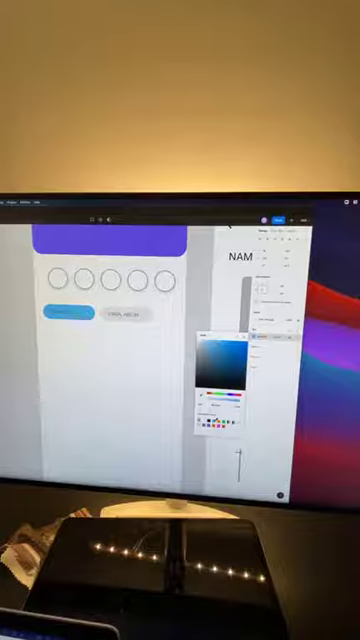
{"action": "left_click", "coordinate": [233, 394]}
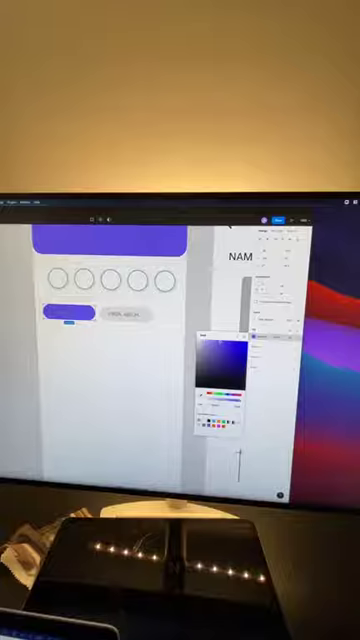
{"action": "left_click", "coordinate": [81, 361]}
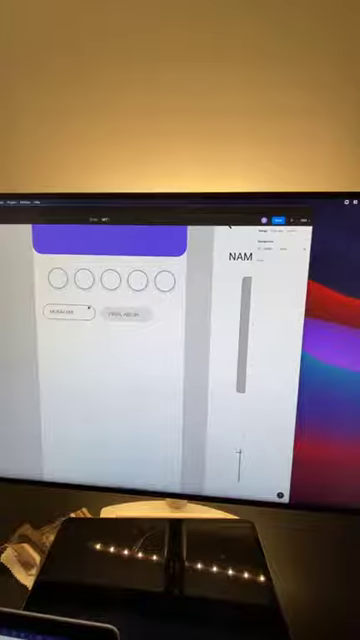
Step: Add a drop shadow effect to the left pill button
{"action": "left_click", "coordinate": [68, 312]}
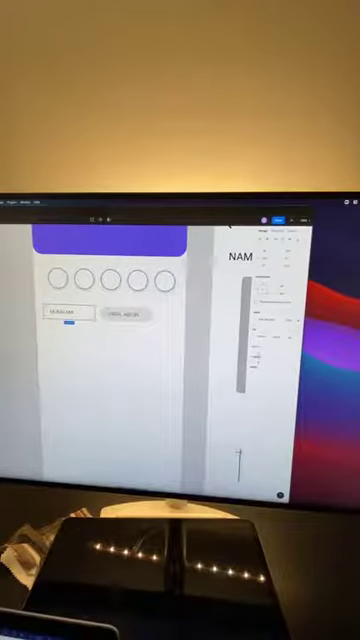
{"action": "left_click", "coordinate": [256, 360]}
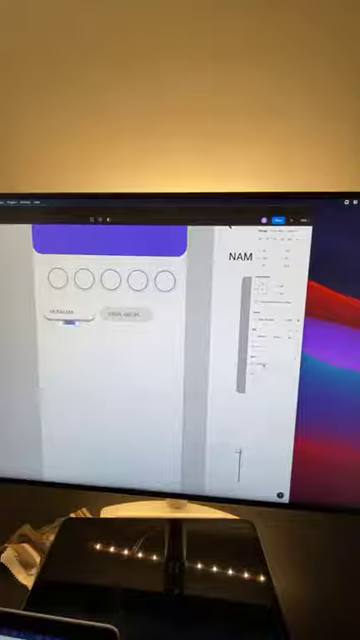
{"action": "left_click", "coordinate": [270, 361]}
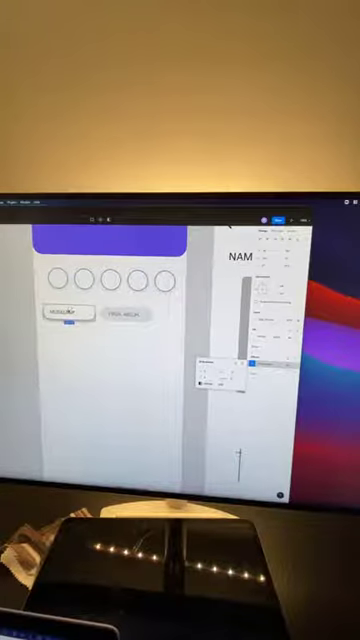
{"action": "left_click", "coordinate": [70, 312]}
{"action": "left_click", "coordinate": [253, 381]}
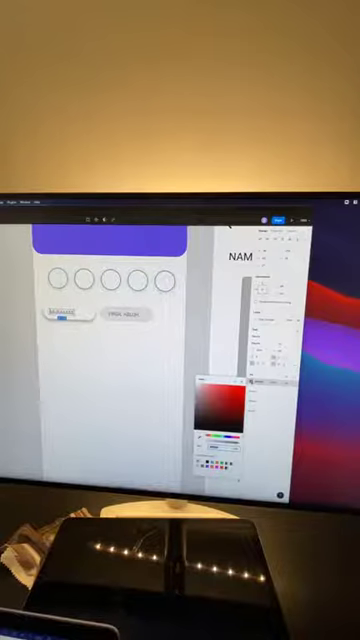
{"action": "key", "text": "Escape"}
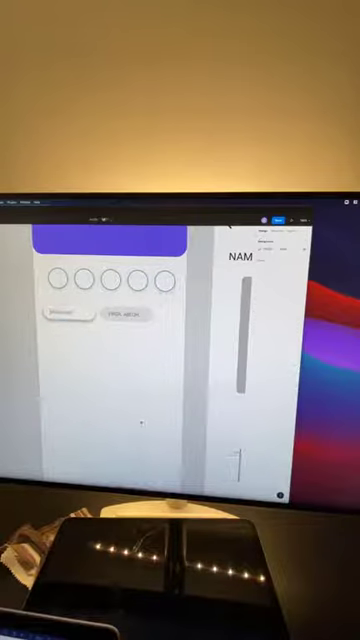
{"action": "scroll", "coordinate": [150, 380], "scroll_direction": "right", "scroll_amount": 3}
Step: Apply the shared shadow styling to both pill buttons
{"action": "left_click", "coordinate": [70, 327]}
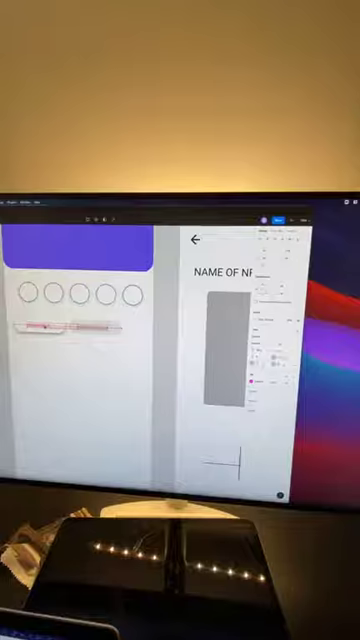
{"action": "left_click", "coordinate": [95, 327]}
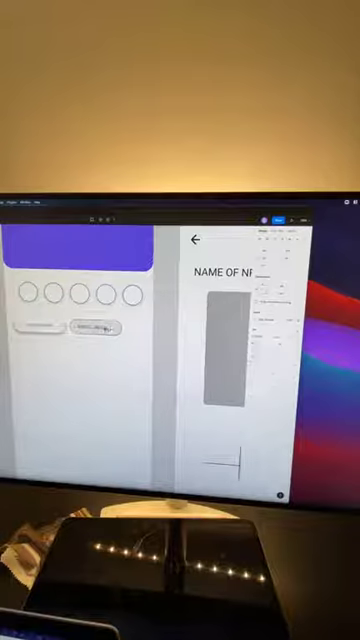
{"action": "left_click", "coordinate": [95, 327]}
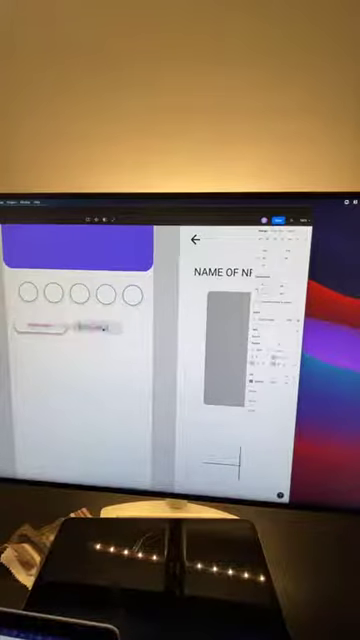
{"action": "left_click", "coordinate": [95, 327], "text": "shift"}
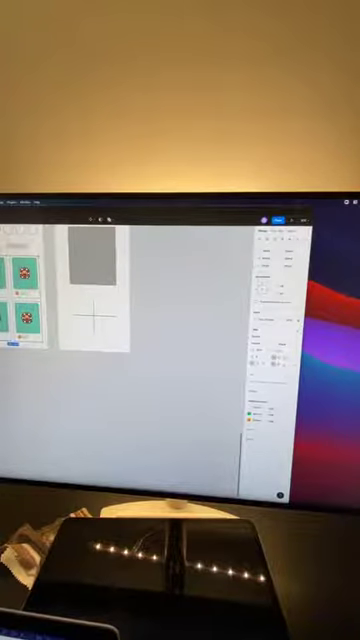
{"action": "key", "text": "Escape"}
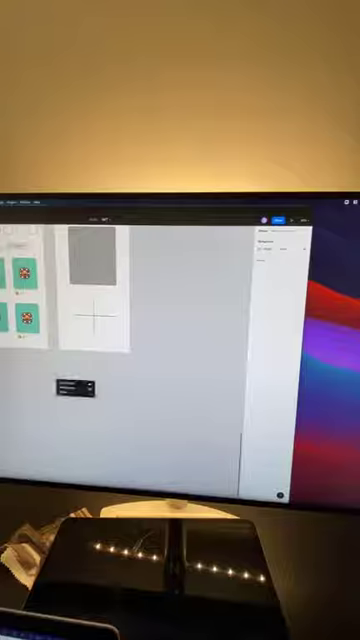
Step: Give the price label under the flower cards an orange fill and adjusted colour
{"action": "left_click", "coordinate": [25, 318]}
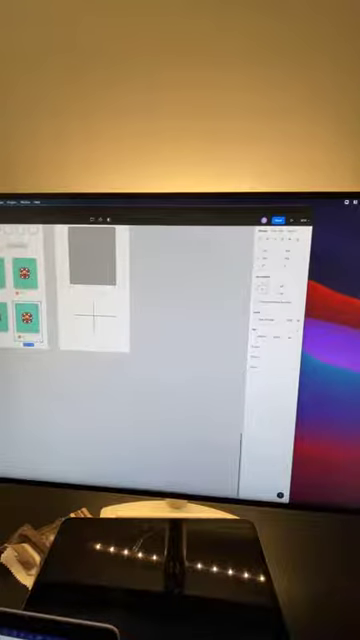
{"action": "left_click", "coordinate": [256, 361]}
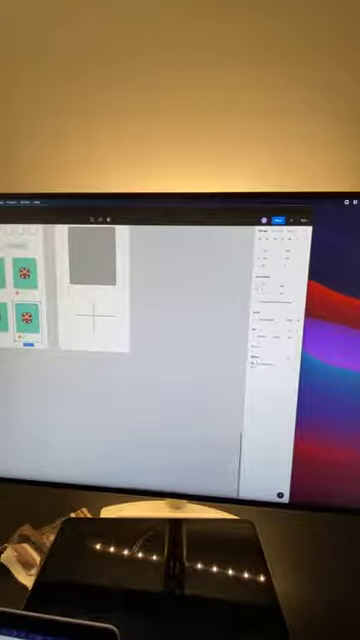
{"action": "left_click", "coordinate": [253, 361]}
{"action": "left_click", "coordinate": [253, 363]}
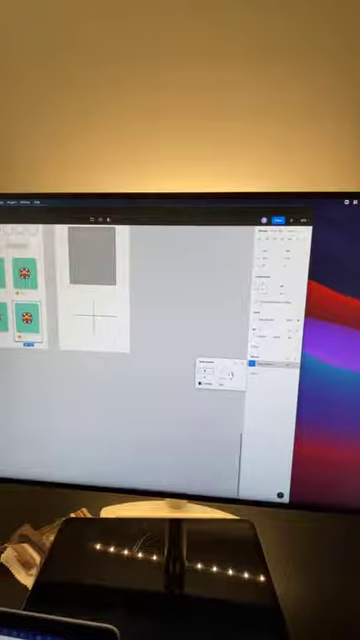
{"action": "left_click", "coordinate": [228, 375]}
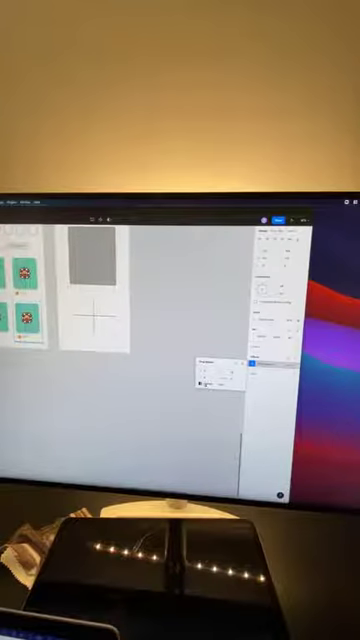
{"action": "left_click", "coordinate": [201, 382]}
{"action": "left_click", "coordinate": [155, 425]}
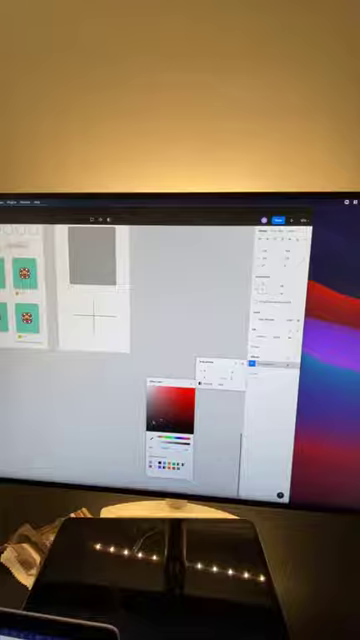
Step: Add a drop shadow effect to the frame holding the four flower cards
{"action": "left_click", "coordinate": [61, 386]}
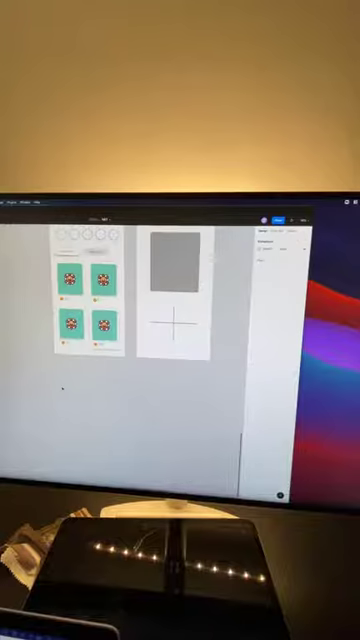
{"action": "scroll", "coordinate": [61, 386], "scroll_direction": "left", "scroll_amount": 5}
{"action": "scroll", "coordinate": [62, 386], "scroll_direction": "up", "scroll_amount": 5}
{"action": "scroll", "coordinate": [62, 386], "scroll_direction": "up", "scroll_amount": 3}
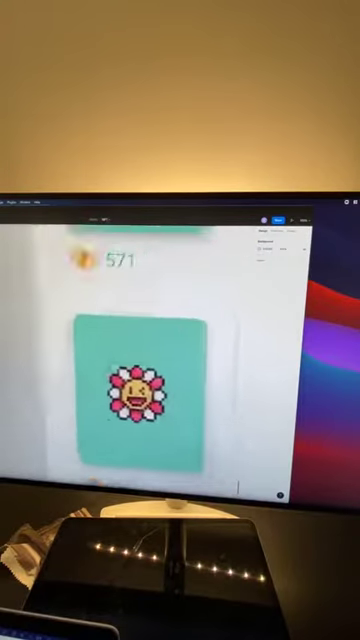
{"action": "scroll", "coordinate": [62, 388], "scroll_direction": "up", "scroll_amount": 2}
{"action": "scroll", "coordinate": [62, 390], "scroll_direction": "up", "scroll_amount": 2}
{"action": "scroll", "coordinate": [62, 388], "scroll_direction": "down", "scroll_amount": 5}
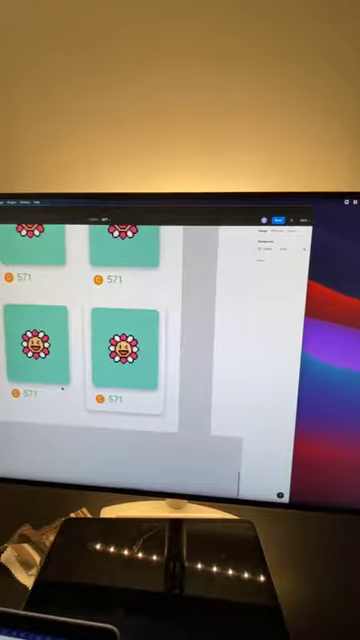
{"action": "left_click", "coordinate": [70, 388]}
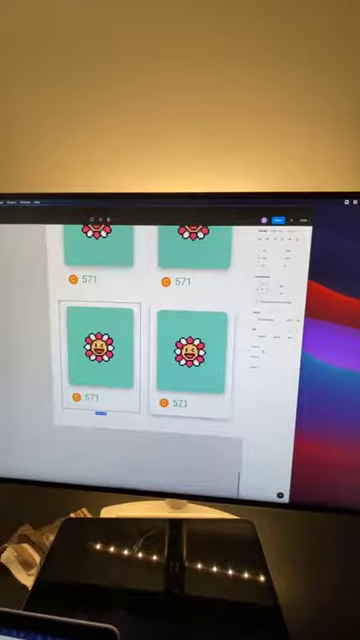
{"action": "left_click", "coordinate": [255, 363]}
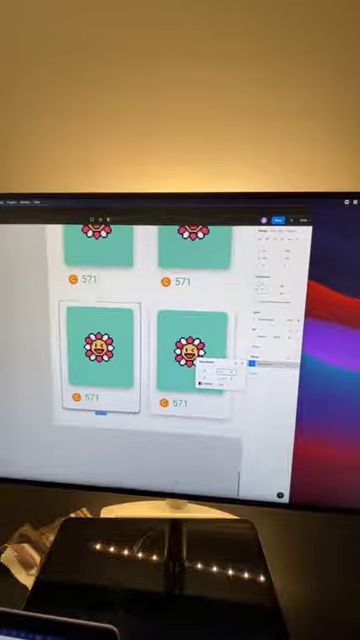
{"action": "left_click", "coordinate": [201, 381]}
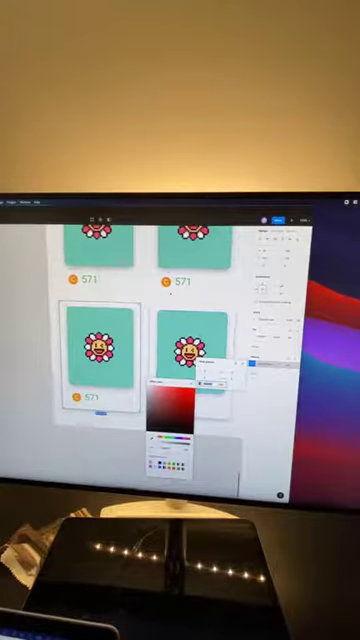
{"action": "left_click", "coordinate": [138, 270]}
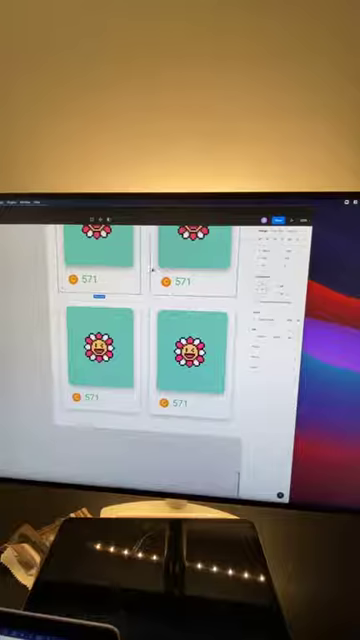
{"action": "left_click", "coordinate": [140, 270]}
{"action": "left_click", "coordinate": [252, 381]}
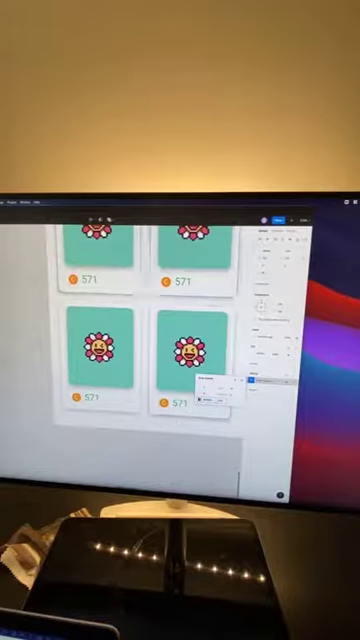
{"action": "key", "text": "Escape"}
{"action": "scroll", "coordinate": [150, 330], "scroll_direction": "down", "scroll_amount": 5}
{"action": "scroll", "coordinate": [150, 330], "scroll_direction": "up", "scroll_amount": 3}
{"action": "scroll", "coordinate": [150, 350], "scroll_direction": "up", "scroll_amount": 3}
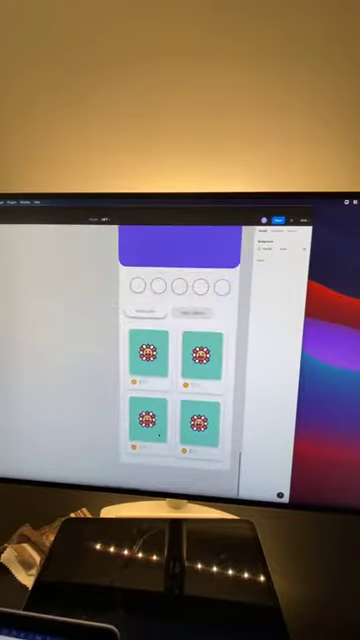
{"action": "scroll", "coordinate": [150, 350], "scroll_direction": "up", "scroll_amount": 3}
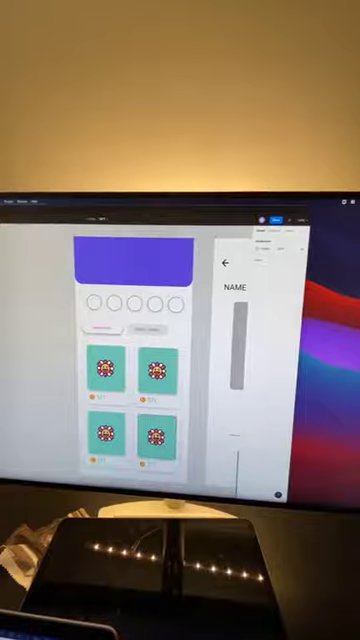
{"action": "scroll", "coordinate": [70, 326], "scroll_direction": "up", "scroll_amount": 3}
{"action": "scroll", "coordinate": [70, 326], "scroll_direction": "up", "scroll_amount": 2}
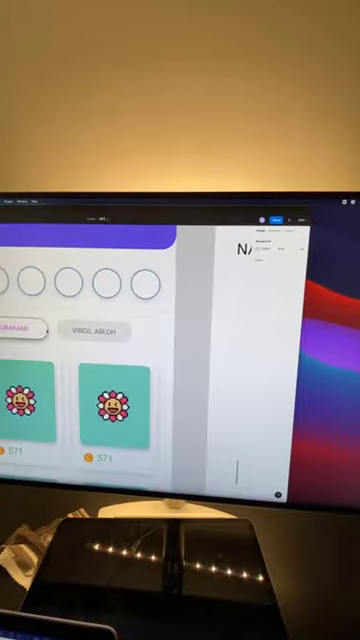
Step: Fill the MURAKAMI pill with solid blue
{"action": "left_click", "coordinate": [20, 328]}
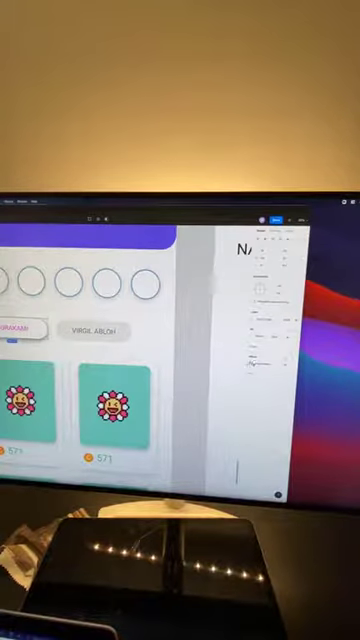
{"action": "left_click", "coordinate": [256, 337]}
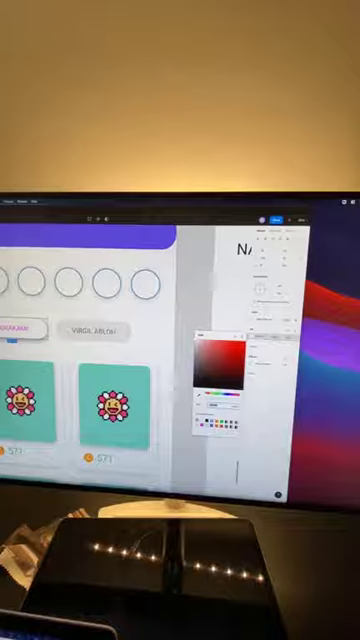
{"action": "left_click_drag", "start_coordinate": [204, 393], "coordinate": [228, 393]}
{"action": "left_click", "coordinate": [222, 362]}
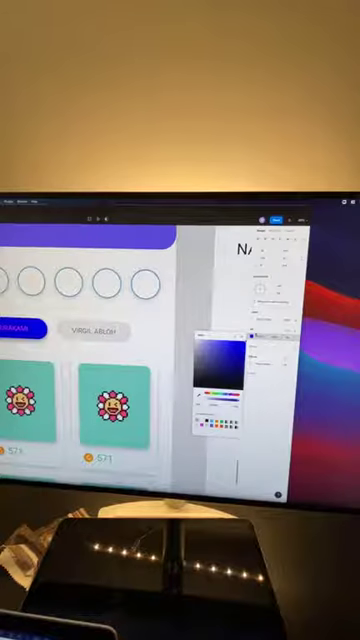
{"action": "key", "text": "Escape"}
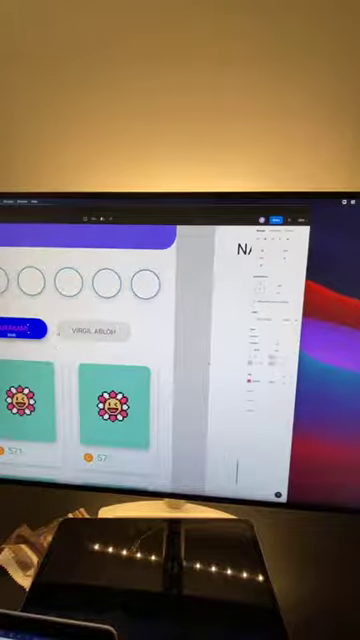
Step: Make the MURAKAMI label text white
{"action": "left_click", "coordinate": [249, 378]}
{"action": "left_click", "coordinate": [200, 382]}
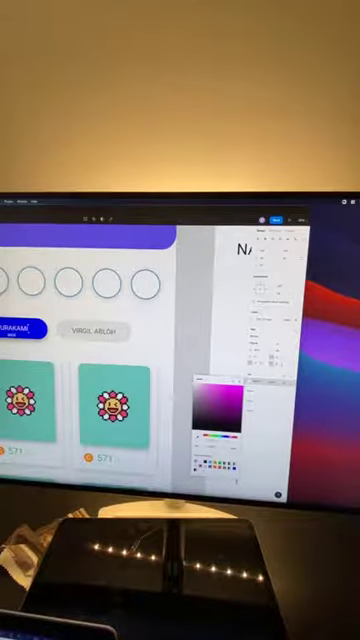
{"action": "left_click", "coordinate": [93, 331]}
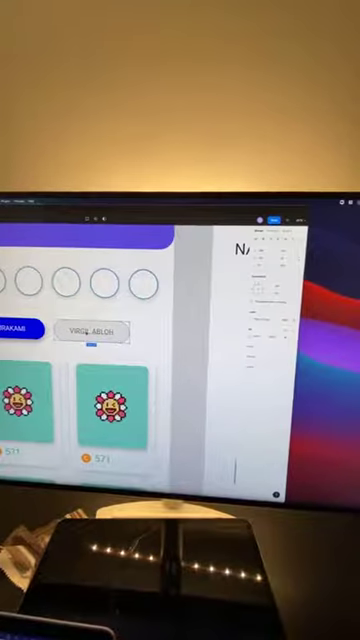
{"action": "scroll", "coordinate": [120, 350], "scroll_direction": "left", "scroll_amount": 3}
Step: Touch up the MURAKAMI label and keep the VIRGIL ABLOH button fill light grey
{"action": "double_click", "coordinate": [55, 340]}
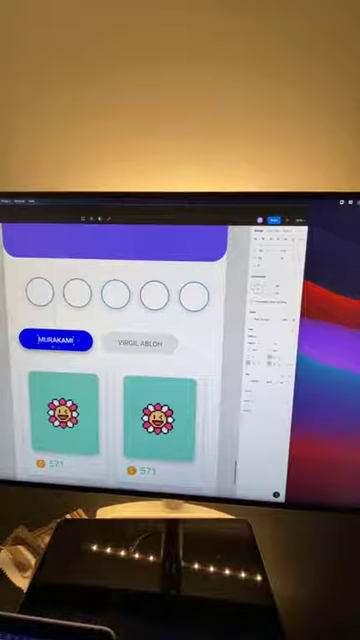
{"action": "left_click", "coordinate": [101, 358]}
{"action": "left_click", "coordinate": [140, 343]}
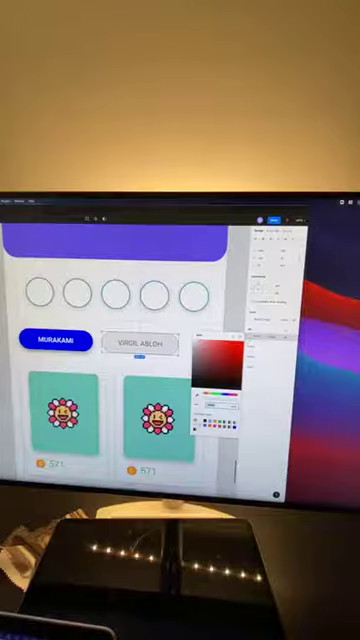
{"action": "left_click", "coordinate": [222, 371]}
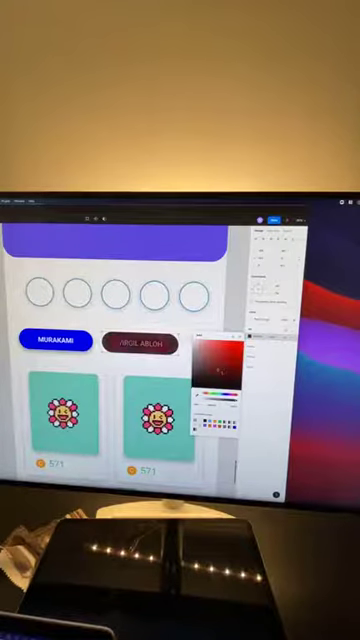
{"action": "left_click_drag", "start_coordinate": [222, 371], "coordinate": [195, 340]}
{"action": "key", "text": "Escape"}
Step: Add a stronger drop shadow to the VIRGIL ABLOH button
{"action": "left_click", "coordinate": [140, 343]}
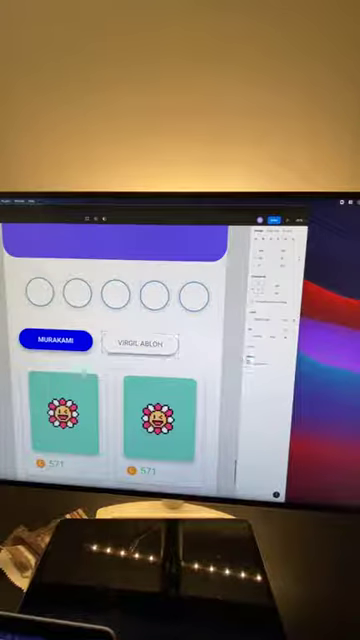
{"action": "left_click", "coordinate": [252, 362]}
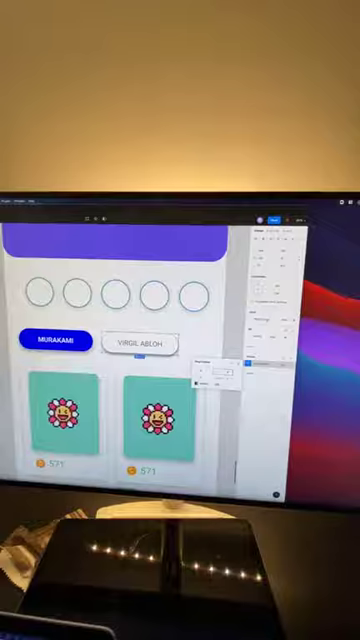
{"action": "left_click", "coordinate": [206, 384]}
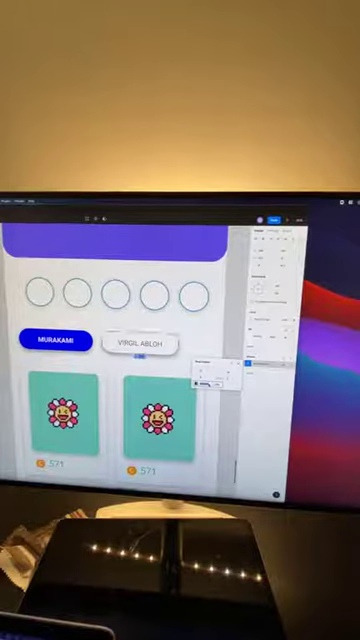
{"action": "key", "text": "Return"}
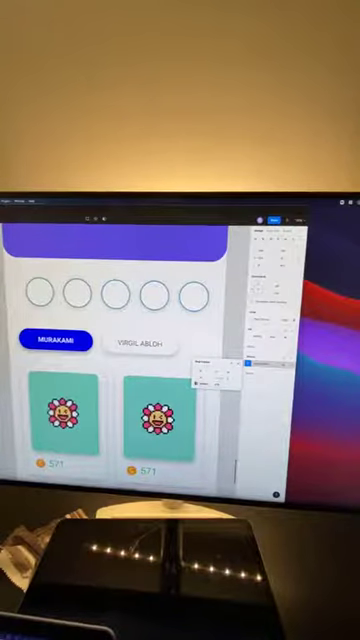
{"action": "key", "text": "Escape"}
Step: Change the font style of the VIRGIL ABLOH label
{"action": "key", "text": "Return"}
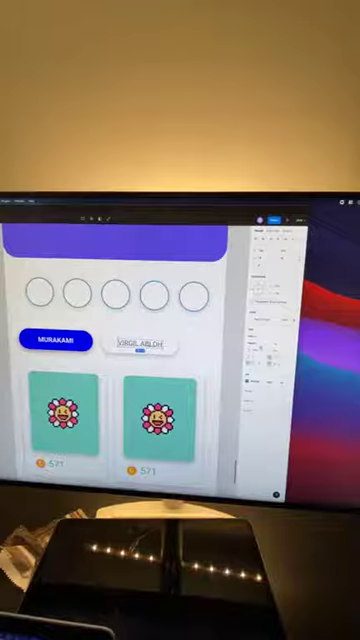
{"action": "left_click", "coordinate": [258, 341]}
{"action": "left_click", "coordinate": [260, 343]}
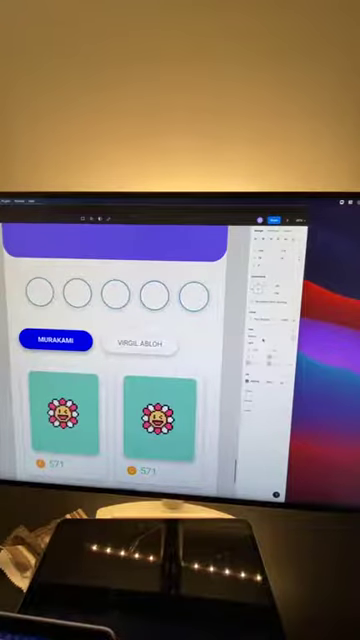
{"action": "key", "text": "Escape"}
{"action": "key", "text": "Escape"}
{"action": "scroll", "coordinate": [115, 360], "scroll_direction": "down", "scroll_amount": 3}
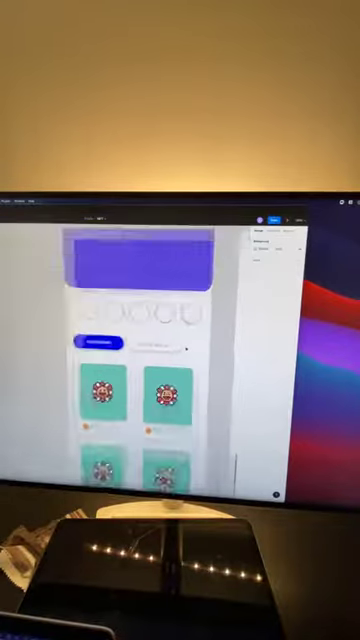
{"action": "scroll", "coordinate": [160, 345], "scroll_direction": "up", "scroll_amount": 5}
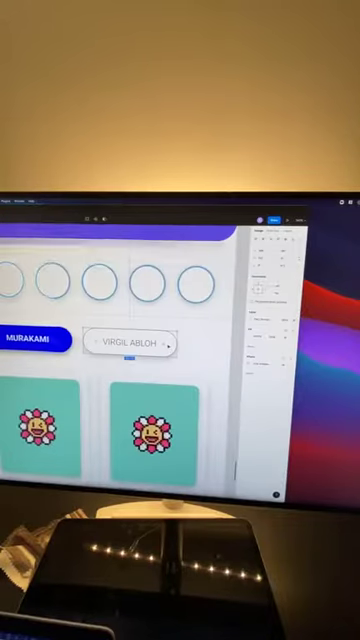
{"action": "scroll", "coordinate": [120, 360], "scroll_direction": "down", "scroll_amount": 3}
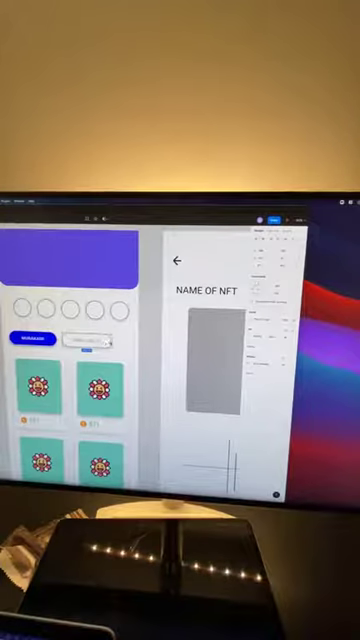
Step: Widen the VIRGIL ABLOH button to the right and select both category buttons
{"action": "left_click_drag", "start_coordinate": [107, 341], "coordinate": [158, 345]}
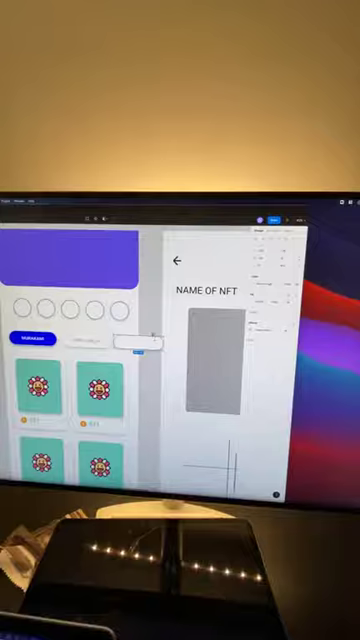
{"action": "left_click", "coordinate": [147, 331]}
{"action": "left_click", "coordinate": [145, 342]}
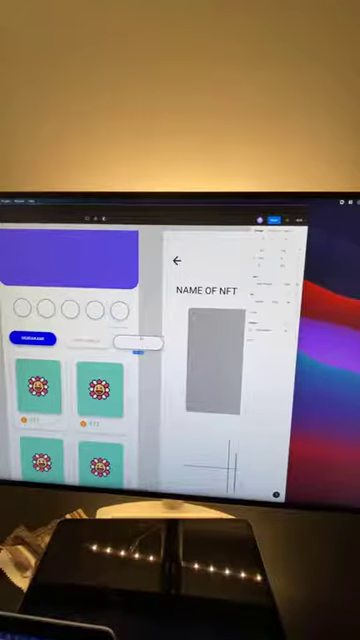
{"action": "left_click", "coordinate": [136, 334]}
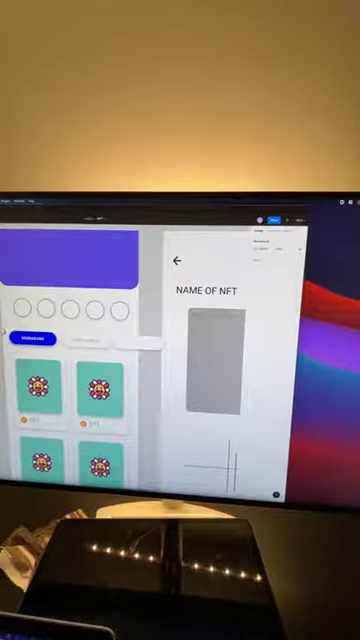
{"action": "left_click", "coordinate": [146, 350]}
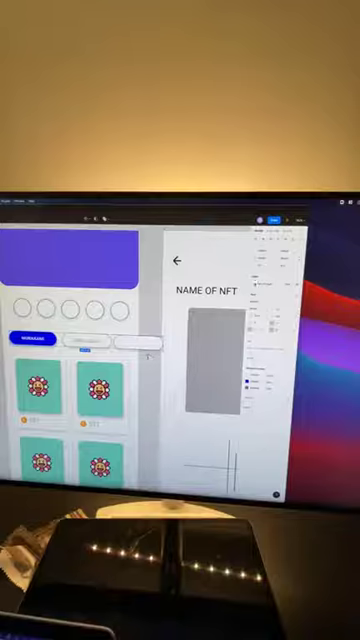
Step: Adjust the selected tab buttons' settings from the design panel dropdowns
{"action": "left_click", "coordinate": [277, 234]}
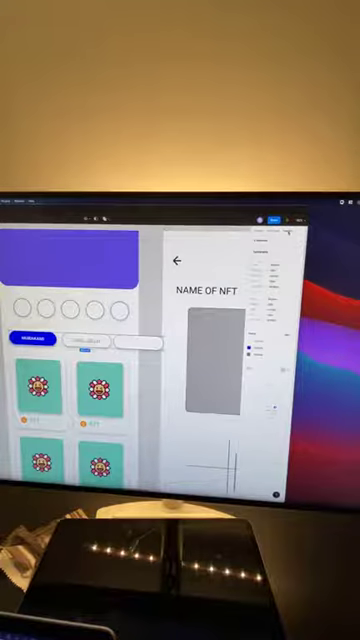
{"action": "left_click", "coordinate": [262, 233]}
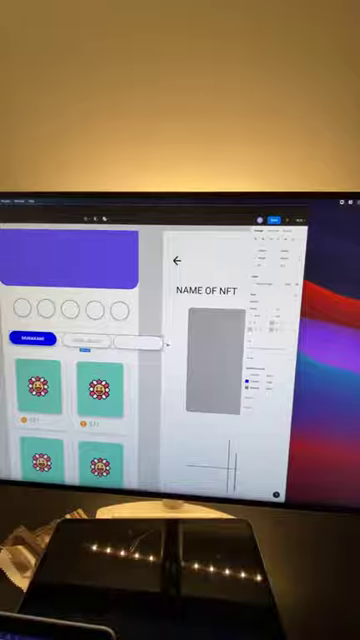
{"action": "left_click", "coordinate": [150, 343]}
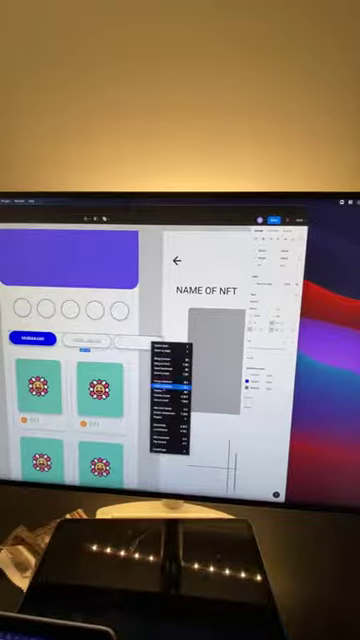
{"action": "left_click", "coordinate": [166, 383]}
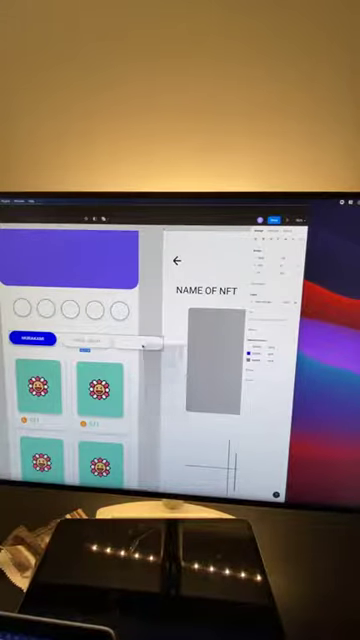
{"action": "left_click", "coordinate": [148, 345]}
{"action": "left_click", "coordinate": [156, 388]}
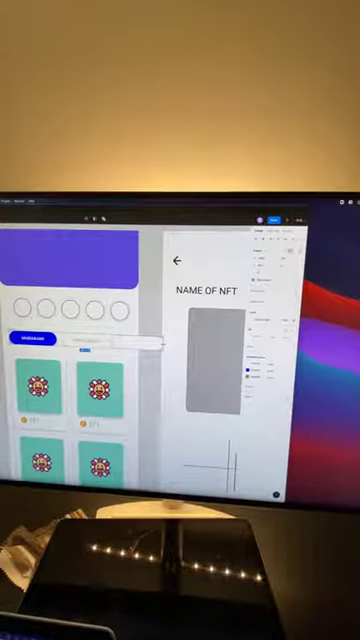
Step: Give the VIRGIL ABLOH tab a pill-shaped outline stroke
{"action": "key", "text": "Escape"}
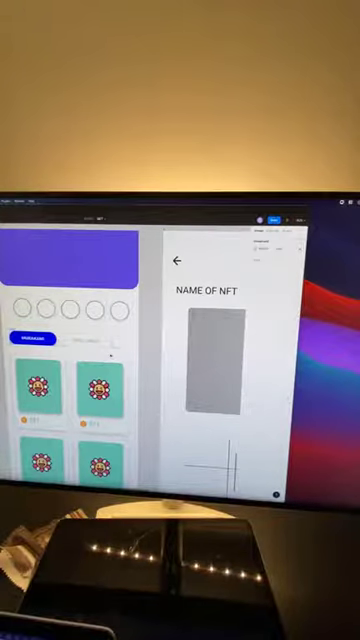
{"action": "scroll", "coordinate": [130, 360], "scroll_direction": "down", "scroll_amount": 5}
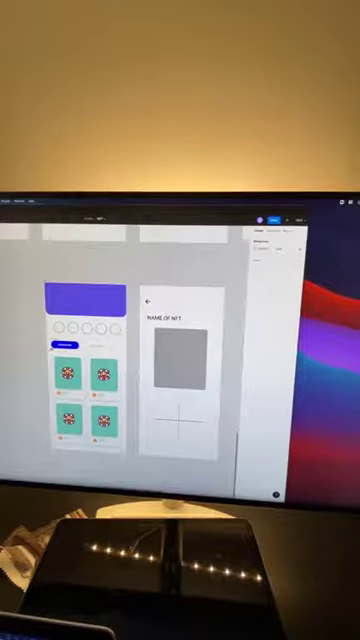
{"action": "scroll", "coordinate": [50, 350], "scroll_direction": "up", "scroll_amount": 5}
{"action": "scroll", "coordinate": [50, 350], "scroll_direction": "down", "scroll_amount": 3}
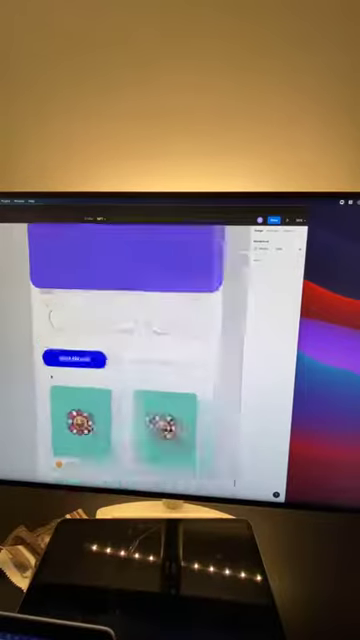
{"action": "left_click", "coordinate": [125, 364]}
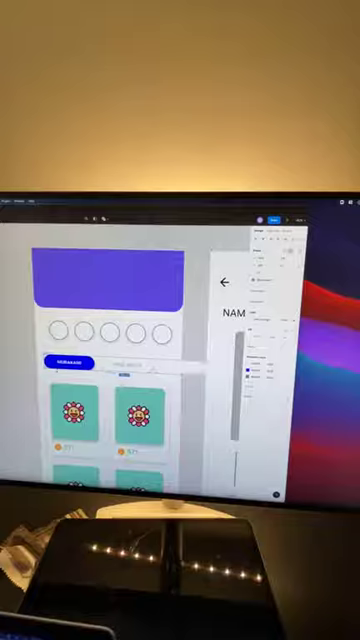
{"action": "key", "text": "Escape"}
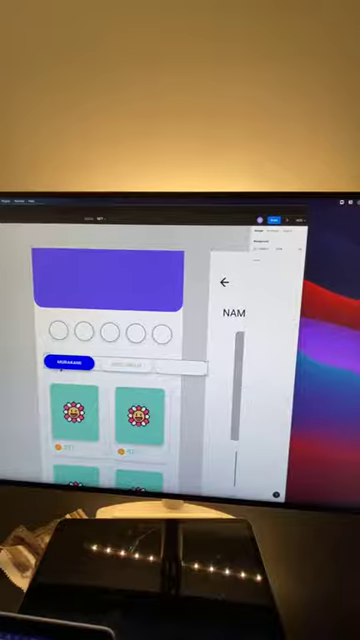
{"action": "scroll", "coordinate": [62, 370], "scroll_direction": "up", "scroll_amount": 3}
{"action": "scroll", "coordinate": [62, 370], "scroll_direction": "up", "scroll_amount": 1}
{"action": "scroll", "coordinate": [62, 370], "scroll_direction": "right", "scroll_amount": 3}
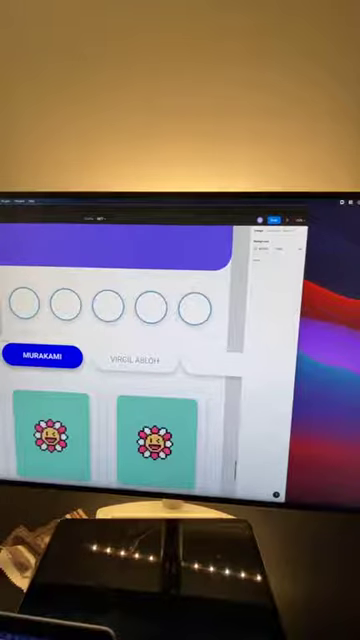
{"action": "left_click", "coordinate": [111, 358]}
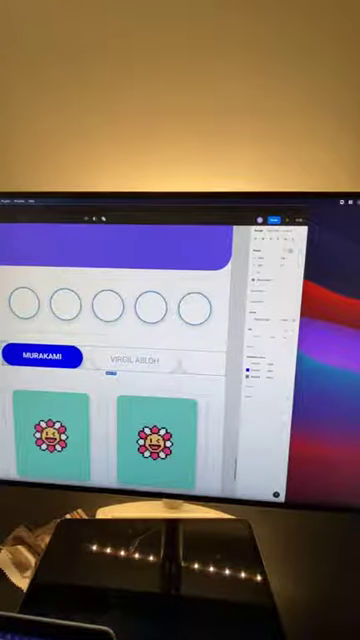
{"action": "key", "text": "Down"}
{"action": "key", "text": "Down"}
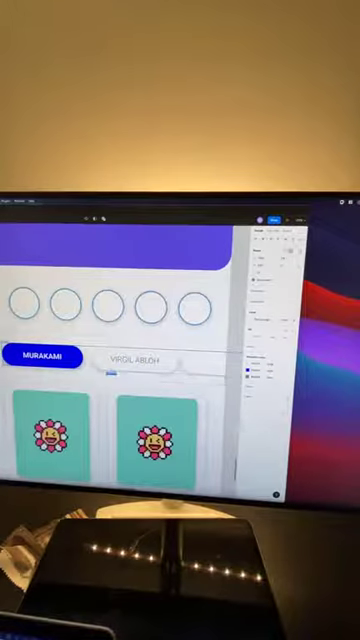
Step: Zoom between the whole landing screen and the tab row to check the outline
{"action": "key", "text": "shift+1"}
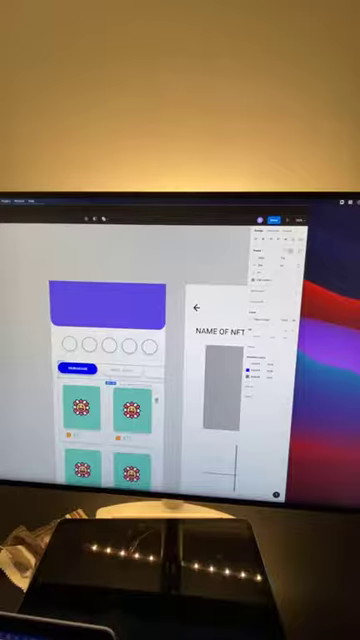
{"action": "key", "text": "Escape"}
{"action": "key", "text": "shift+2"}
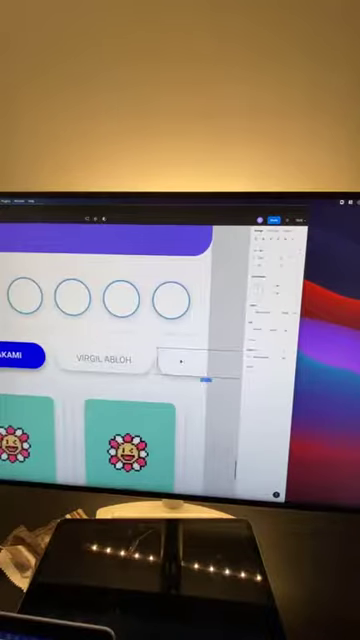
{"action": "key", "text": "Escape"}
{"action": "key", "text": "shift+1"}
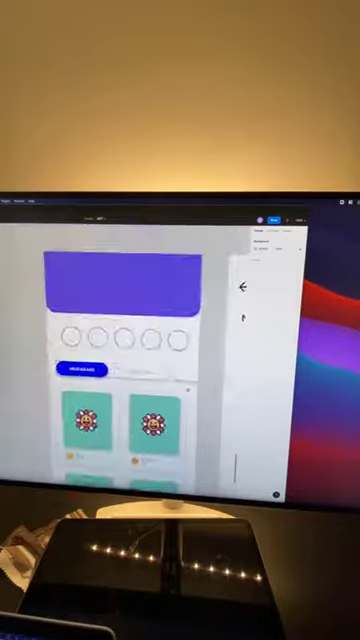
{"action": "scroll", "coordinate": [190, 374], "scroll_direction": "up", "scroll_amount": 3}
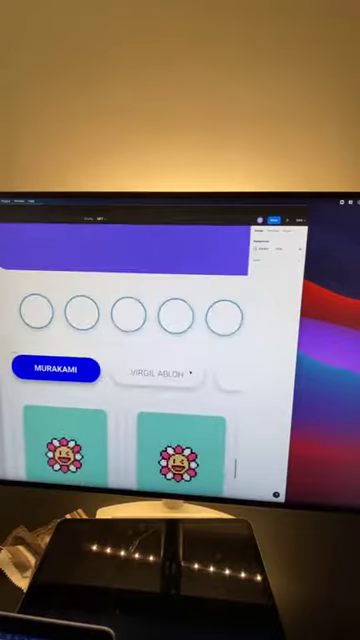
{"action": "scroll", "coordinate": [190, 374], "scroll_direction": "up", "scroll_amount": 3}
{"action": "left_click", "coordinate": [111, 370]}
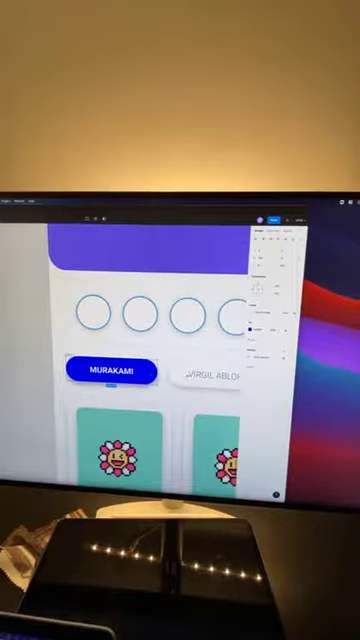
Step: Change the MURAKAMI button fill from blue to green
{"action": "left_click", "coordinate": [257, 329]}
{"action": "left_click_drag", "start_coordinate": [225, 385], "coordinate": [213, 385]}
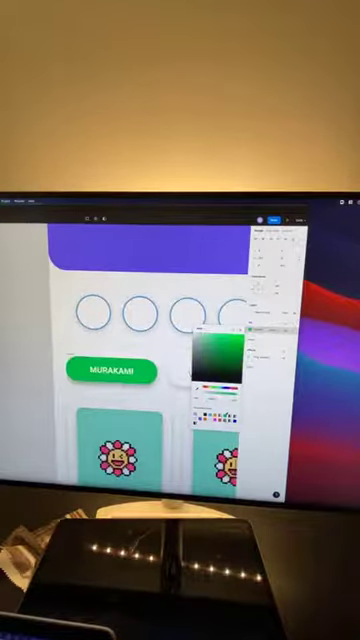
{"action": "key", "text": "Escape"}
{"action": "scroll", "coordinate": [150, 380], "scroll_direction": "down", "scroll_amount": 3}
{"action": "scroll", "coordinate": [150, 380], "scroll_direction": "down", "scroll_amount": 3}
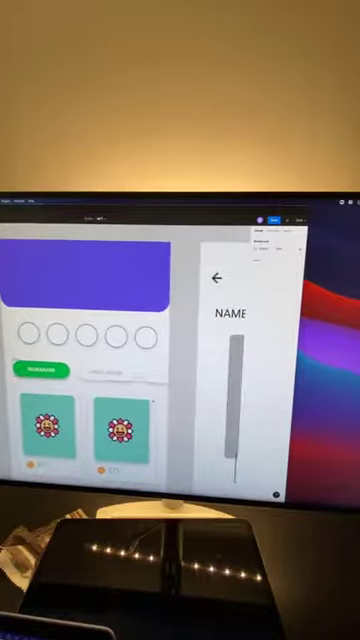
{"action": "scroll", "coordinate": [100, 380], "scroll_direction": "down", "scroll_amount": 5}
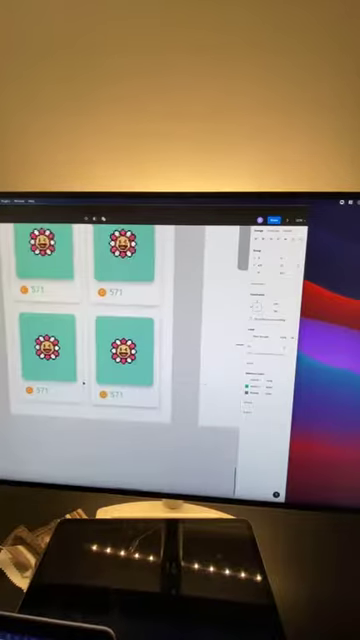
{"action": "scroll", "coordinate": [100, 380], "scroll_direction": "up", "scroll_amount": 2}
{"action": "scroll", "coordinate": [110, 350], "scroll_direction": "down", "scroll_amount": 3}
{"action": "scroll", "coordinate": [110, 350], "scroll_direction": "right", "scroll_amount": 1}
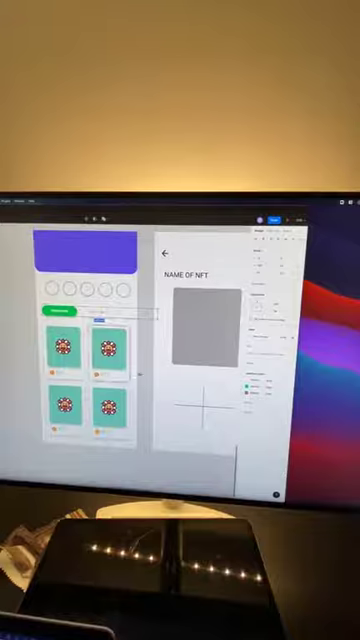
{"action": "key", "text": "Escape"}
{"action": "scroll", "coordinate": [130, 350], "scroll_direction": "up", "scroll_amount": 2}
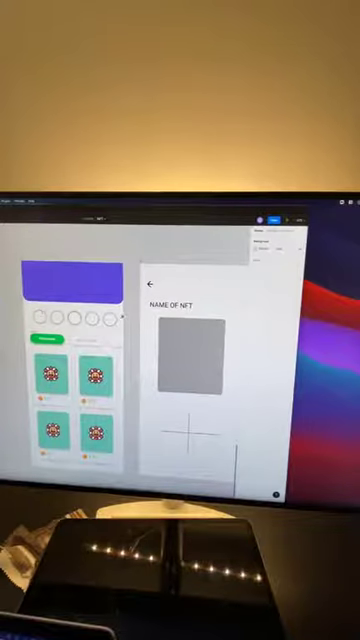
{"action": "scroll", "coordinate": [74, 318], "scroll_direction": "up", "scroll_amount": 3}
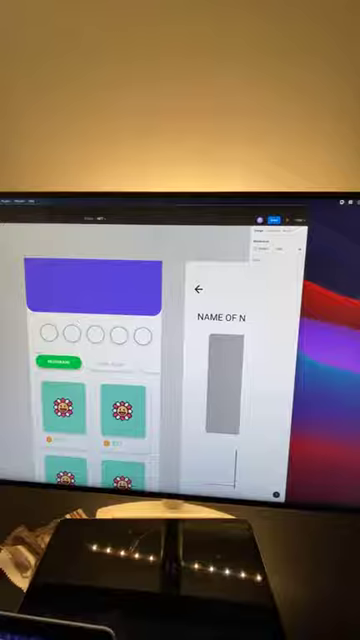
{"action": "scroll", "coordinate": [113, 381], "scroll_direction": "down", "scroll_amount": 1}
{"action": "scroll", "coordinate": [120, 370], "scroll_direction": "down", "scroll_amount": 2}
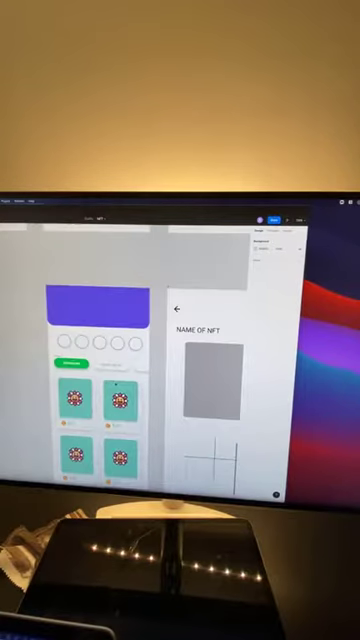
{"action": "scroll", "coordinate": [120, 370], "scroll_direction": "down", "scroll_amount": 5}
{"action": "scroll", "coordinate": [120, 370], "scroll_direction": "up", "scroll_amount": 5}
{"action": "scroll", "coordinate": [120, 330], "scroll_direction": "up", "scroll_amount": 3}
{"action": "scroll", "coordinate": [120, 330], "scroll_direction": "up", "scroll_amount": 3}
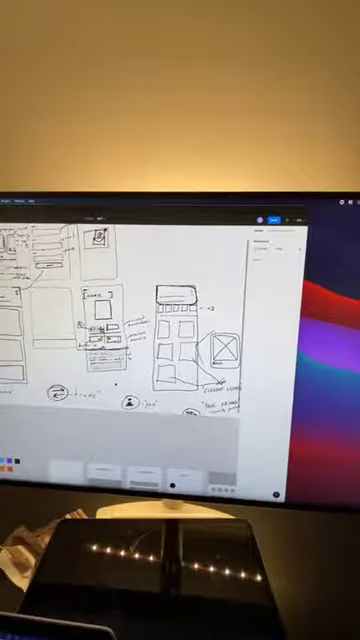
{"action": "scroll", "coordinate": [181, 424], "scroll_direction": "right", "scroll_amount": 10}
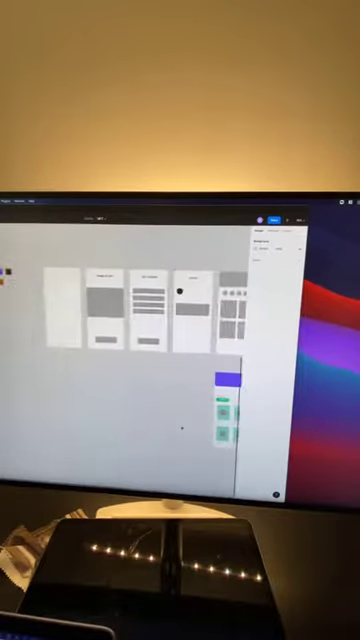
{"action": "scroll", "coordinate": [181, 424], "scroll_direction": "right", "scroll_amount": 5}
{"action": "scroll", "coordinate": [181, 424], "scroll_direction": "right", "scroll_amount": 3}
{"action": "scroll", "coordinate": [120, 340], "scroll_direction": "up", "scroll_amount": 5}
{"action": "scroll", "coordinate": [120, 340], "scroll_direction": "left", "scroll_amount": 3}
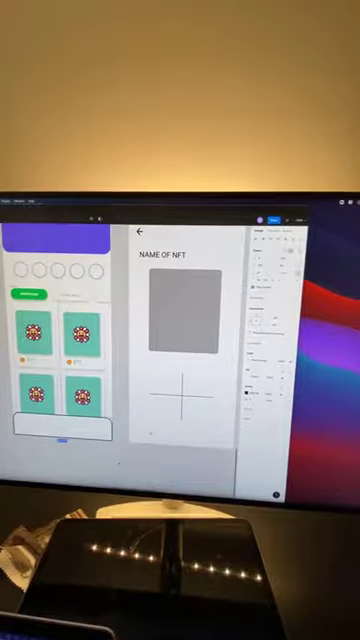
Step: Duplicate the outlined VIRGIL ABLOH pill and place the copy to its right
{"action": "left_click", "coordinate": [117, 461]}
{"action": "scroll", "coordinate": [117, 461], "scroll_direction": "up", "scroll_amount": 3}
{"action": "scroll", "coordinate": [117, 461], "scroll_direction": "up", "scroll_amount": 3}
{"action": "scroll", "coordinate": [117, 461], "scroll_direction": "up", "scroll_amount": 3}
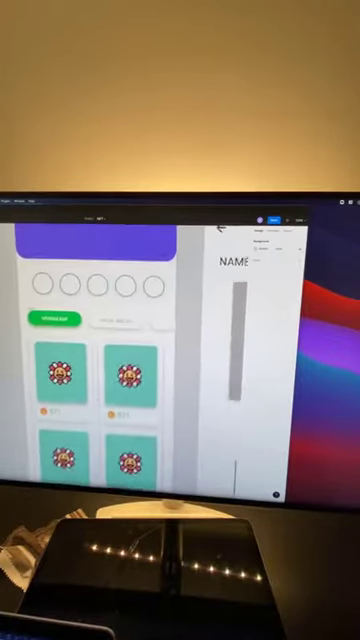
{"action": "left_click", "coordinate": [43, 339]}
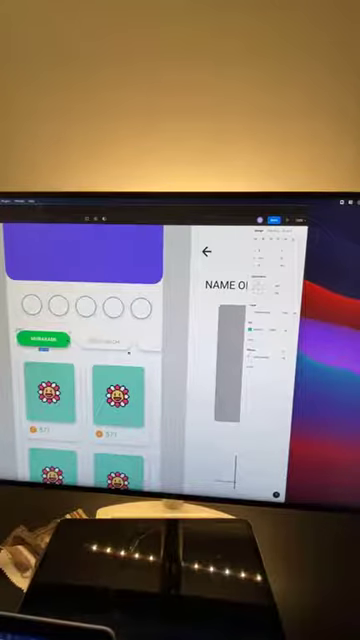
{"action": "left_click", "coordinate": [103, 341], "text": "shift"}
{"action": "left_click_drag", "start_coordinate": [103, 341], "coordinate": [165, 344]}
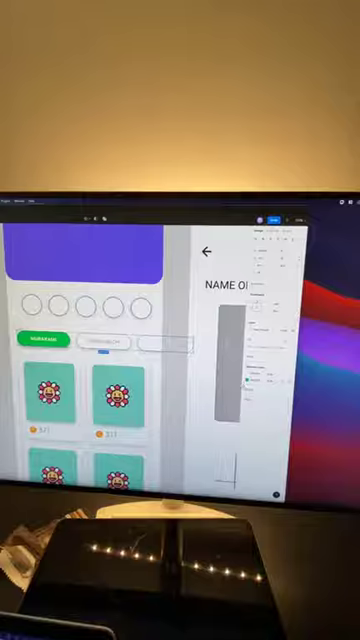
{"action": "left_click", "coordinate": [103, 341]}
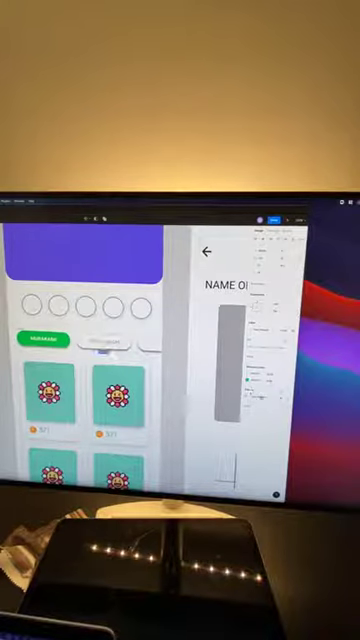
{"action": "left_click_drag", "start_coordinate": [103, 341], "coordinate": [165, 344]}
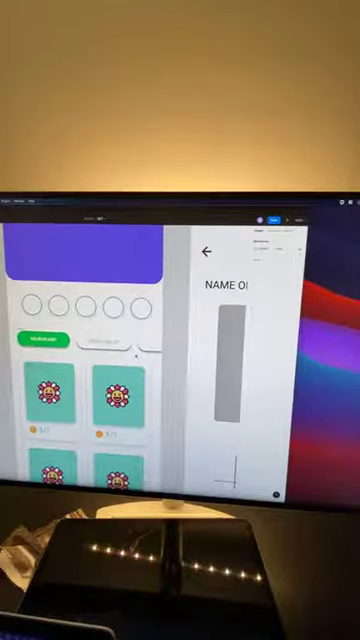
{"action": "left_click", "coordinate": [103, 341]}
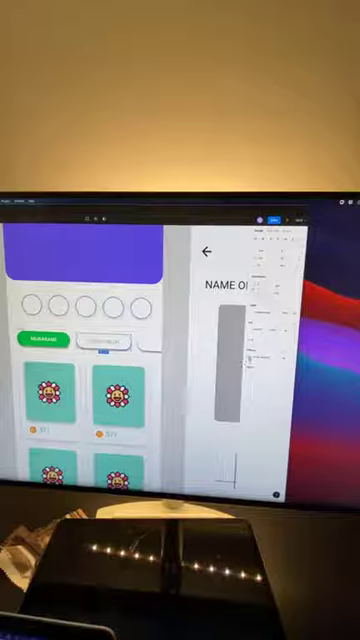
{"action": "left_click", "coordinate": [104, 348]}
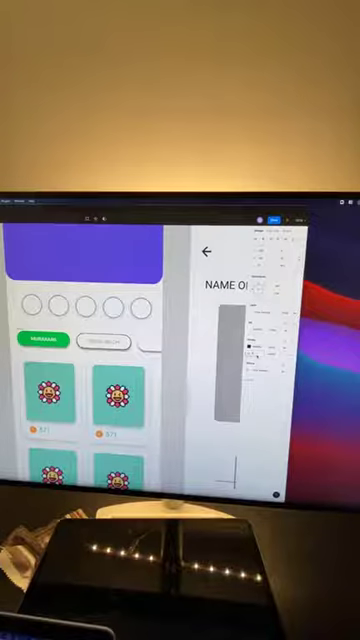
{"action": "left_click", "coordinate": [104, 345]}
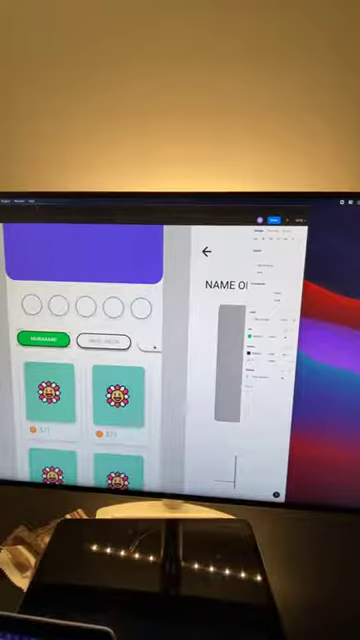
{"action": "left_click_drag", "start_coordinate": [155, 347], "coordinate": [165, 345]}
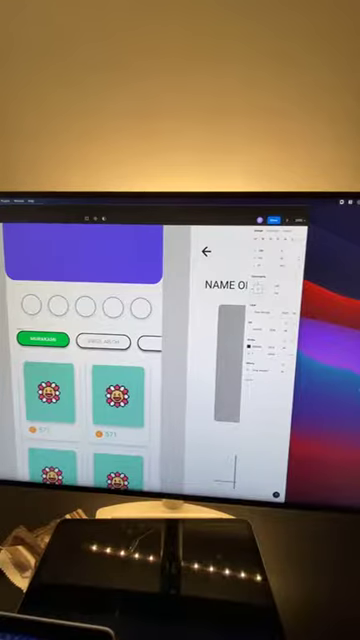
{"action": "scroll", "coordinate": [100, 220], "scroll_direction": "down", "scroll_amount": 3}
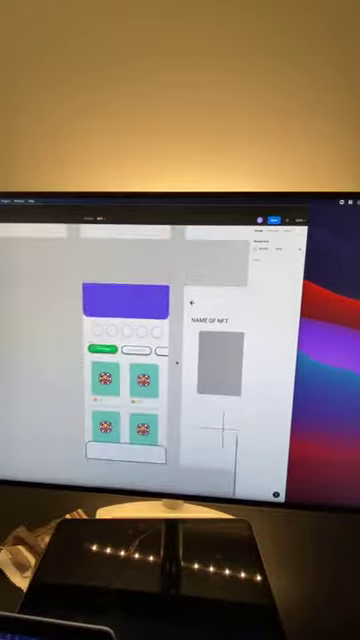
{"action": "scroll", "coordinate": [177, 364], "scroll_direction": "up", "scroll_amount": 3}
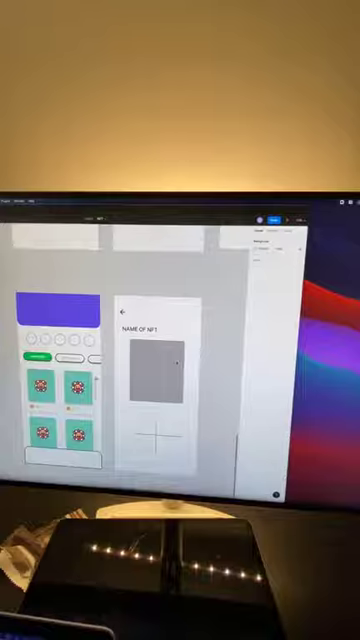
{"action": "left_click", "coordinate": [177, 364]}
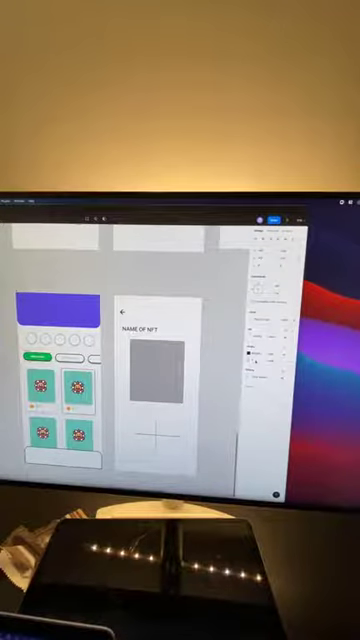
{"action": "left_click", "coordinate": [78, 392]}
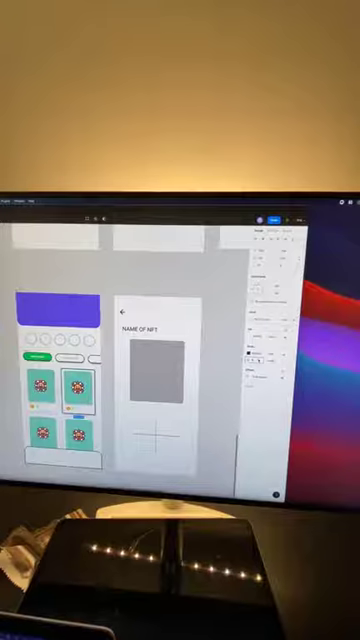
{"action": "left_click", "coordinate": [107, 392]}
{"action": "scroll", "coordinate": [130, 360], "scroll_direction": "up", "scroll_amount": 3}
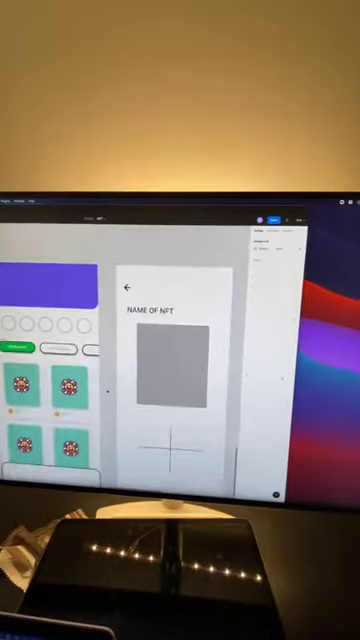
{"action": "scroll", "coordinate": [130, 360], "scroll_direction": "left", "scroll_amount": 3}
{"action": "scroll", "coordinate": [150, 340], "scroll_direction": "right", "scroll_amount": 2}
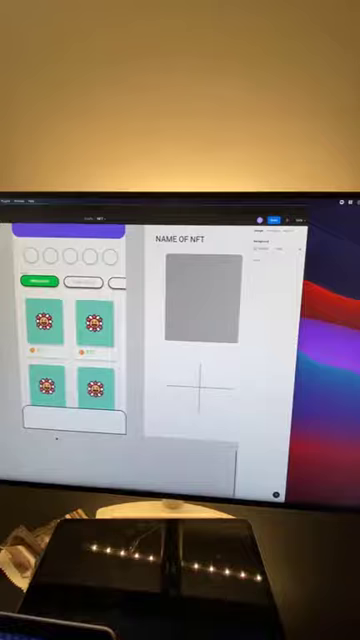
{"action": "scroll", "coordinate": [150, 340], "scroll_direction": "right", "scroll_amount": 4}
{"action": "scroll", "coordinate": [150, 340], "scroll_direction": "left", "scroll_amount": 2}
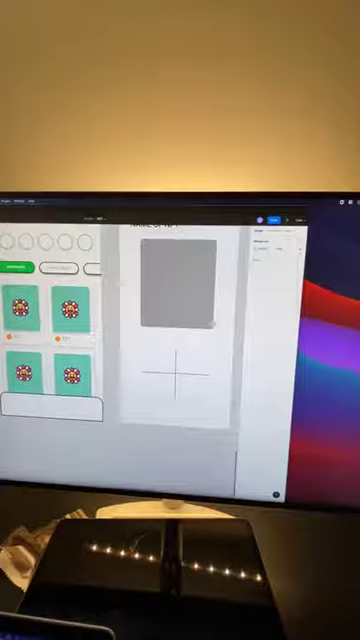
Step: Place small grey circle nav icons in the landing screen's bottom bar
{"action": "left_click", "coordinate": [15, 403]}
{"action": "left_click", "coordinate": [17, 405]}
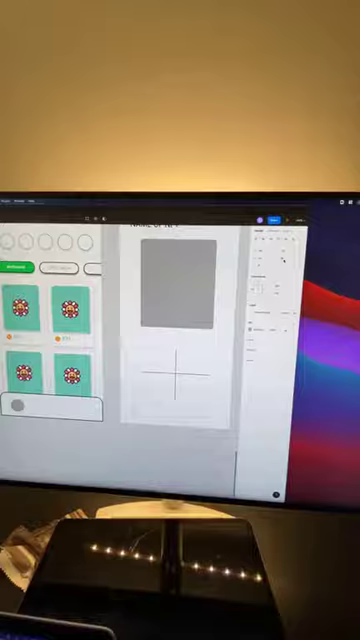
{"action": "left_click", "coordinate": [57, 444]}
{"action": "left_click", "coordinate": [51, 420]}
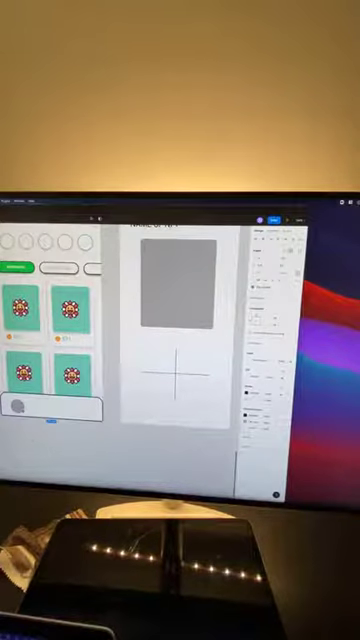
{"action": "key", "text": "Escape"}
{"action": "left_click", "coordinate": [17, 405]}
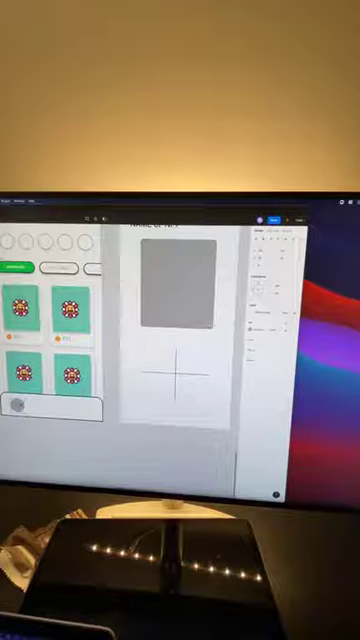
{"action": "left_click_drag", "start_coordinate": [17, 405], "coordinate": [50, 405]}
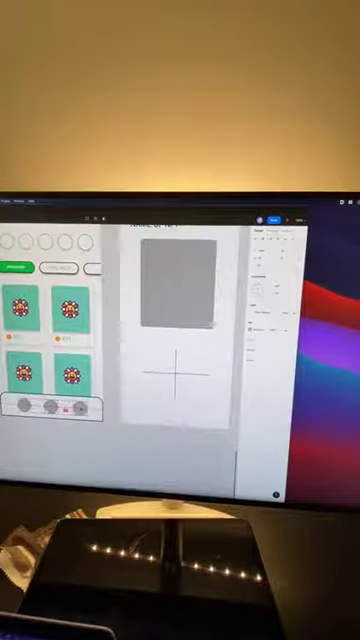
{"action": "left_click", "coordinate": [72, 437]}
{"action": "scroll", "coordinate": [72, 437], "scroll_direction": "down", "scroll_amount": 5}
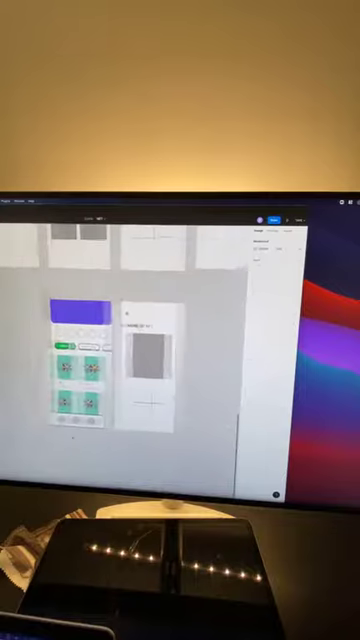
{"action": "scroll", "coordinate": [72, 437], "scroll_direction": "left", "scroll_amount": 5}
{"action": "scroll", "coordinate": [72, 437], "scroll_direction": "up", "scroll_amount": 5}
{"action": "scroll", "coordinate": [72, 437], "scroll_direction": "right", "scroll_amount": 5}
{"action": "scroll", "coordinate": [72, 437], "scroll_direction": "down", "scroll_amount": 2}
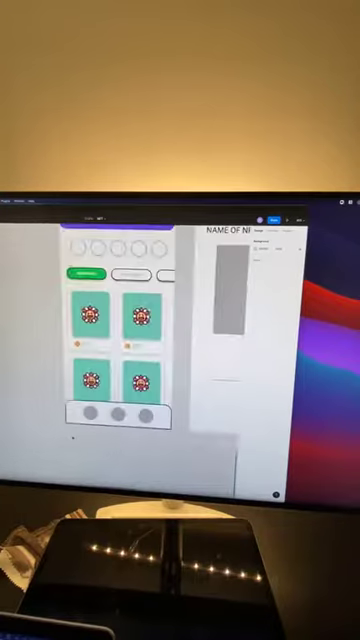
{"action": "scroll", "coordinate": [72, 437], "scroll_direction": "right", "scroll_amount": 3}
{"action": "scroll", "coordinate": [150, 350], "scroll_direction": "up", "scroll_amount": 2}
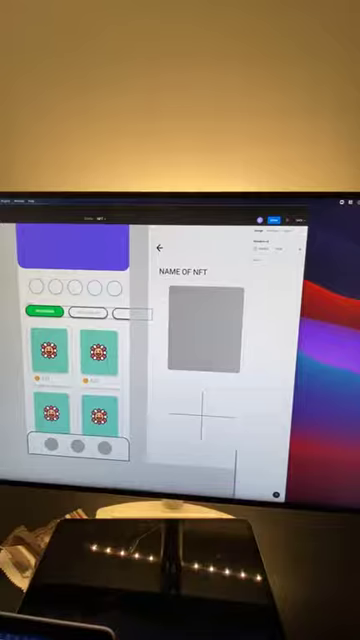
Step: Refill the green MURAKAMI pill with purple to match the header
{"action": "left_click", "coordinate": [222, 364]}
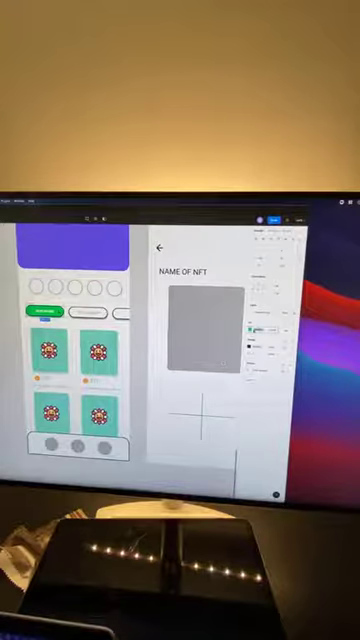
{"action": "left_click", "coordinate": [251, 329]}
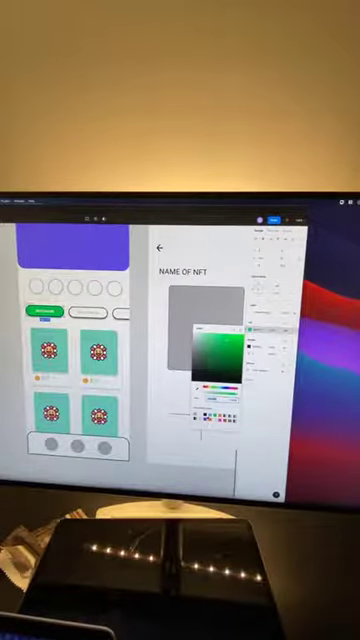
{"action": "key", "text": "Escape"}
{"action": "scroll", "coordinate": [35, 330], "scroll_direction": "up", "scroll_amount": 3}
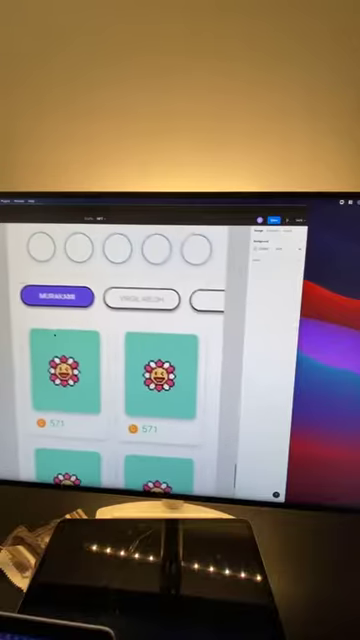
{"action": "scroll", "coordinate": [55, 336], "scroll_direction": "down", "scroll_amount": 3}
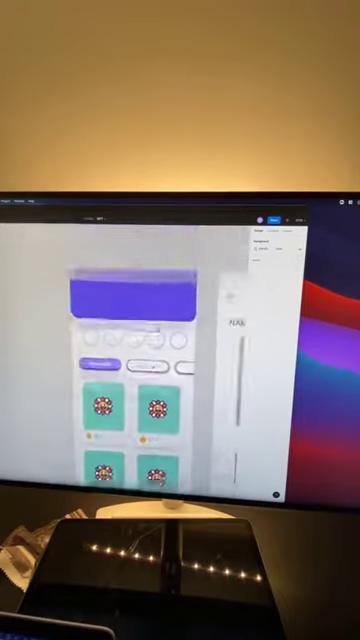
{"action": "scroll", "coordinate": [135, 360], "scroll_direction": "right", "scroll_amount": 3}
{"action": "scroll", "coordinate": [135, 360], "scroll_direction": "down", "scroll_amount": 2}
{"action": "scroll", "coordinate": [150, 350], "scroll_direction": "up", "scroll_amount": 2}
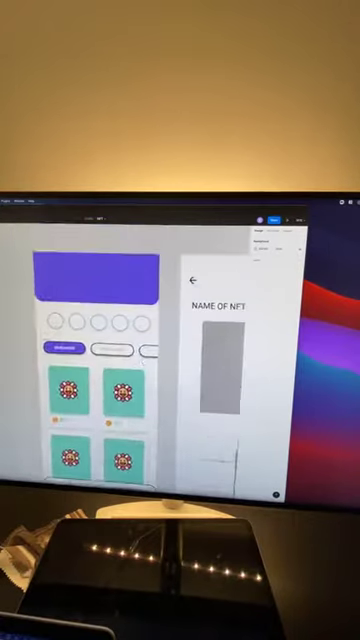
{"action": "scroll", "coordinate": [150, 350], "scroll_direction": "left", "scroll_amount": 1}
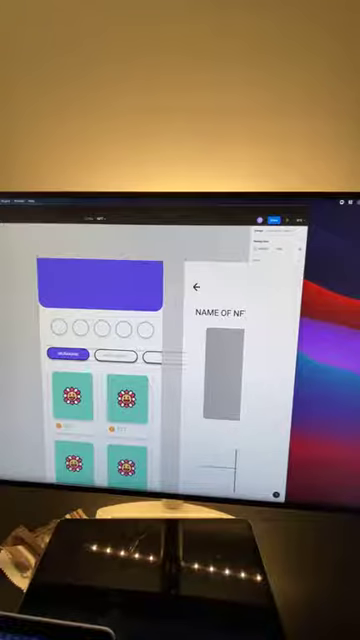
{"action": "left_click", "coordinate": [68, 354]}
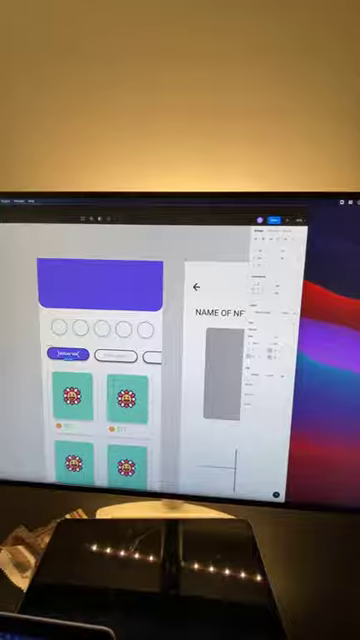
Step: Check the category pill labels, then add and restyle the header's welcome greeting
{"action": "left_click", "coordinate": [110, 358]}
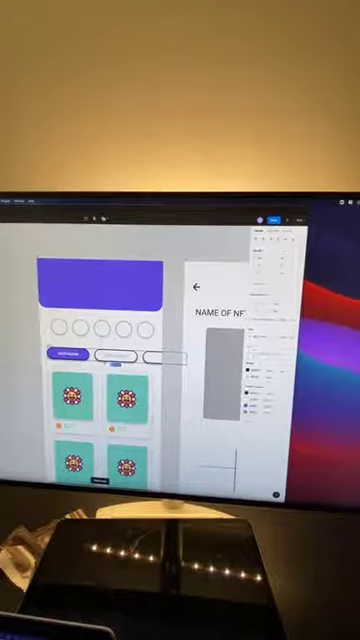
{"action": "left_click", "coordinate": [115, 356]}
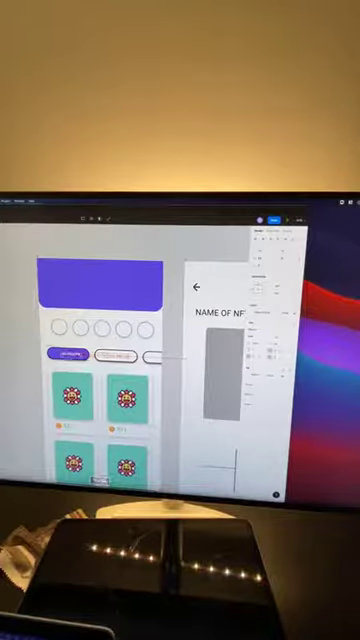
{"action": "left_click", "coordinate": [70, 354]}
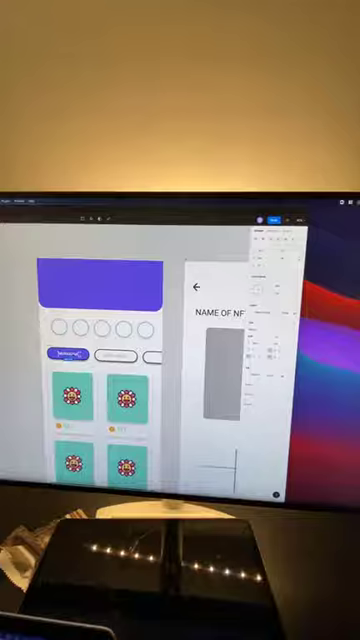
{"action": "left_click", "coordinate": [115, 356]}
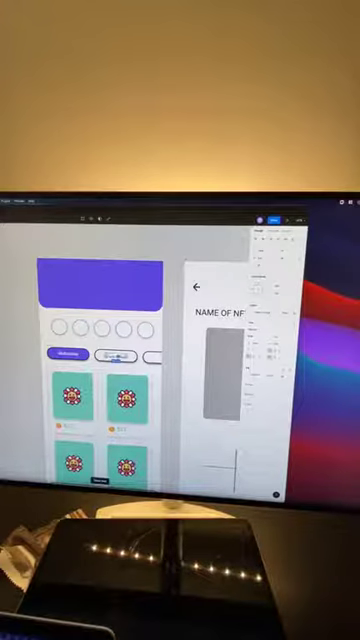
{"action": "left_click", "coordinate": [50, 277]}
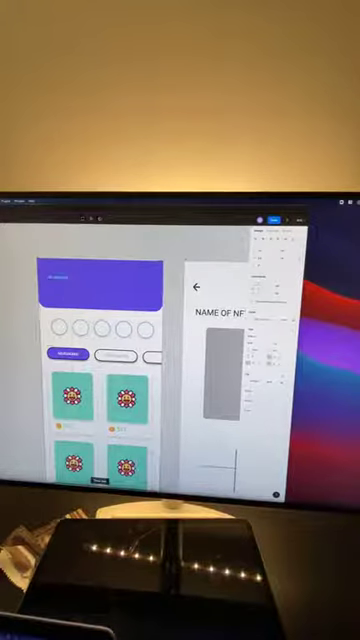
{"action": "type", "text": "WELCOME TO"}
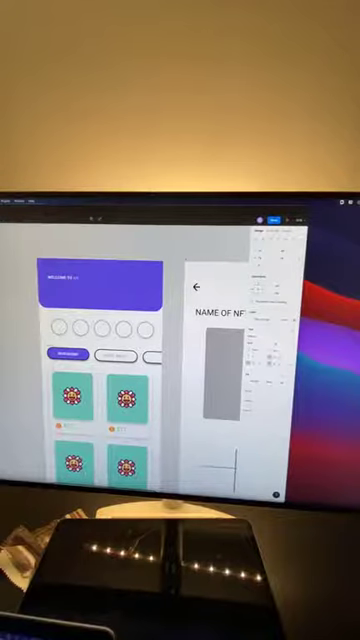
{"action": "type", "text": " APP NAME"}
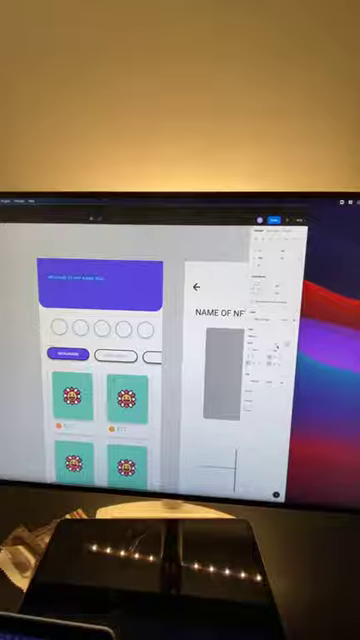
{"action": "key", "text": "Escape"}
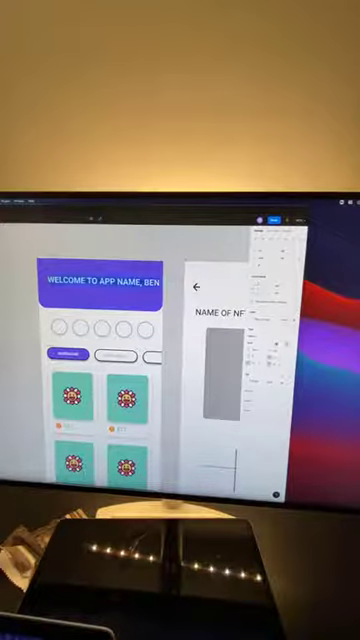
{"action": "key", "text": "ctrl+z"}
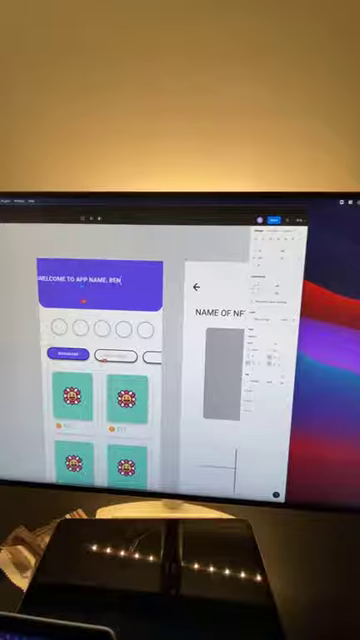
Step: Add a 'GET STARTED' line under the greeting and colour it blue
{"action": "key", "text": "ctrl+d"}
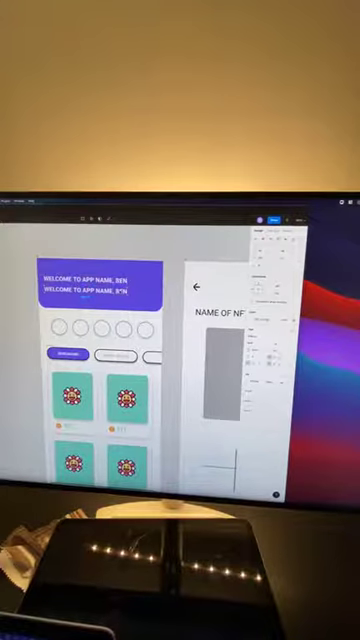
{"action": "key", "text": "Return"}
{"action": "type", "text": "ME"}
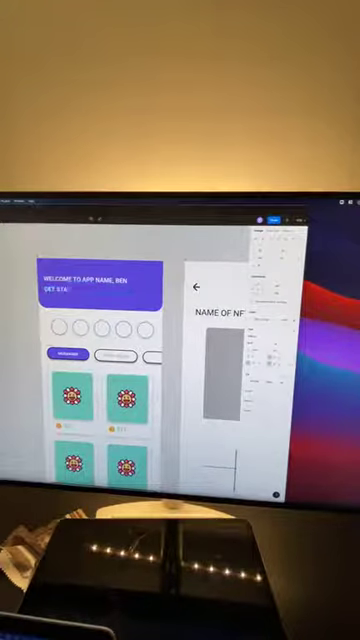
{"action": "type", "text": "T"}
{"action": "type", "text": "RTED"}
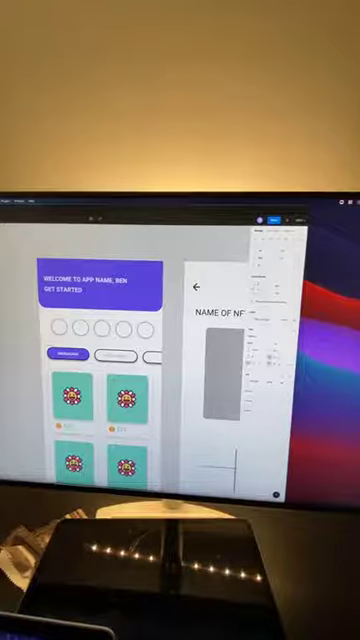
{"action": "key", "text": "Escape"}
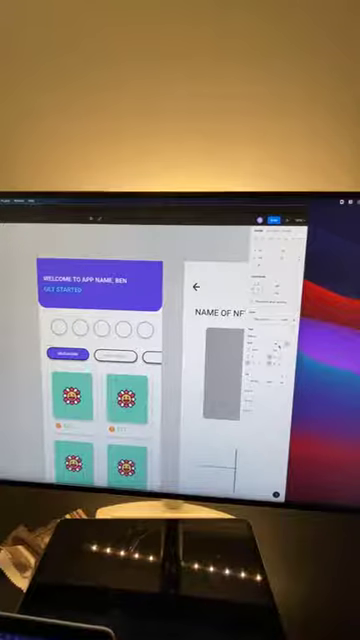
{"action": "left_click", "coordinate": [256, 318]}
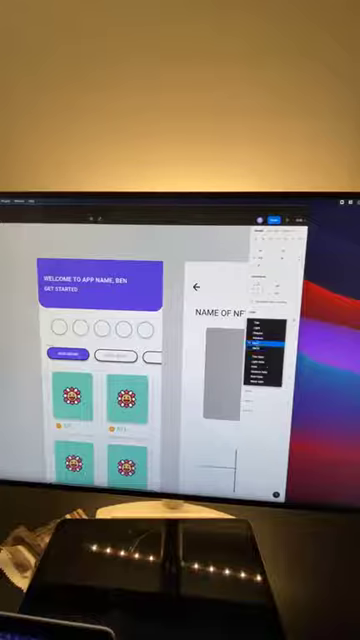
{"action": "left_click", "coordinate": [264, 336]}
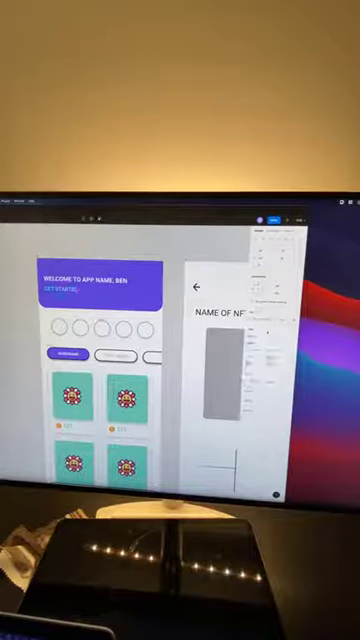
{"action": "key", "text": "Escape"}
{"action": "scroll", "coordinate": [5, 305], "scroll_direction": "down", "scroll_amount": 3, "text": "ctrl"}
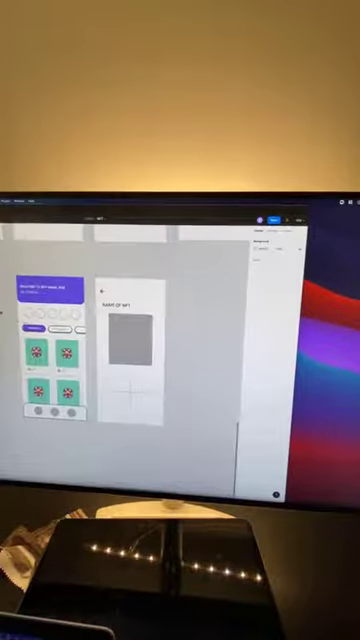
{"action": "scroll", "coordinate": [120, 350], "scroll_direction": "left", "scroll_amount": 2}
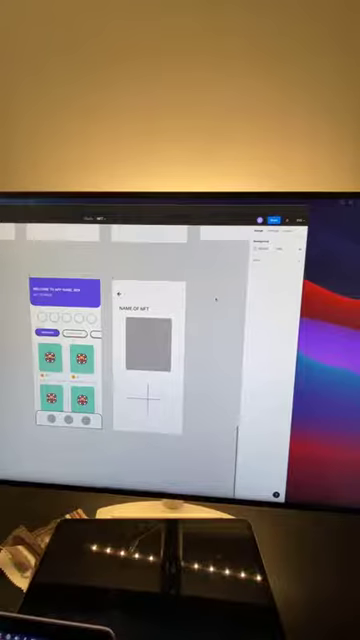
{"action": "scroll", "coordinate": [216, 298], "scroll_direction": "left", "scroll_amount": 3}
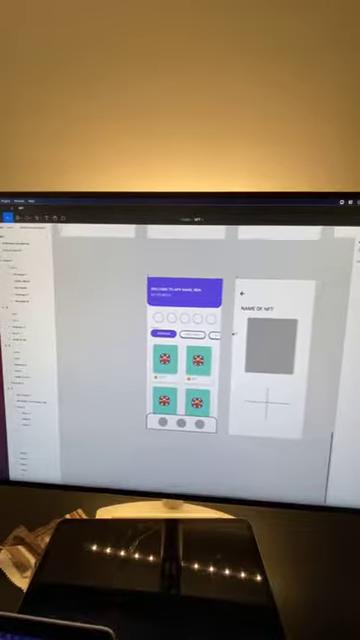
{"action": "scroll", "coordinate": [300, 330], "scroll_direction": "up", "scroll_amount": 3}
{"action": "scroll", "coordinate": [200, 350], "scroll_direction": "right", "scroll_amount": 3}
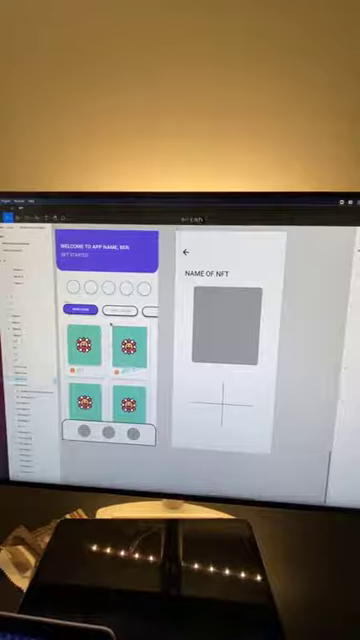
Step: Paste a copy of the flower NFT card onto the detail screen and delete the grey placeholder
{"action": "left_click", "coordinate": [135, 360]}
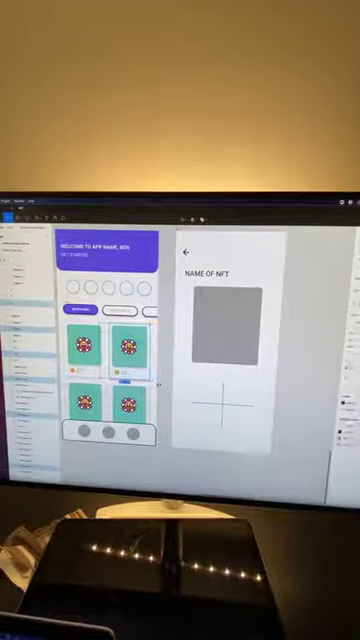
{"action": "left_click", "coordinate": [201, 303]}
{"action": "key", "text": "ctrl+v"}
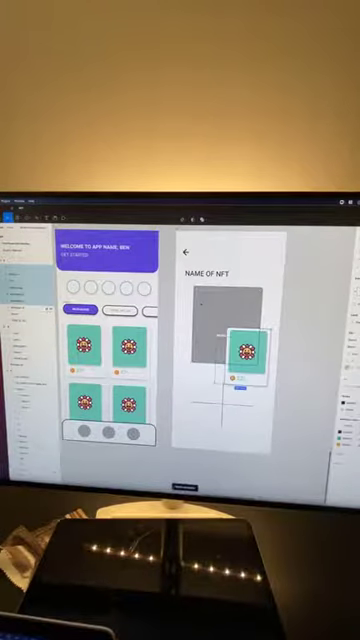
{"action": "left_click", "coordinate": [208, 318]}
{"action": "key", "text": "Delete"}
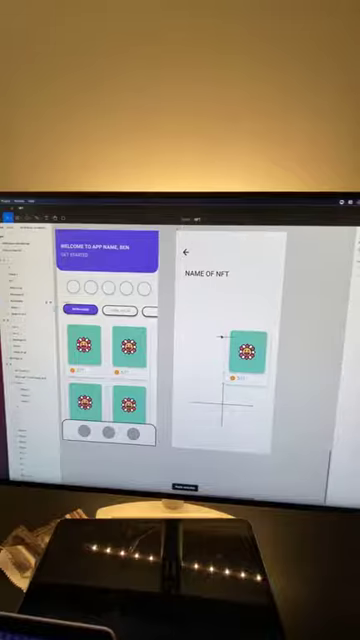
Step: Move the pasted flower card up to sit just below the NAME OF NFT heading
{"action": "left_click_drag", "start_coordinate": [221, 321], "coordinate": [267, 391]}
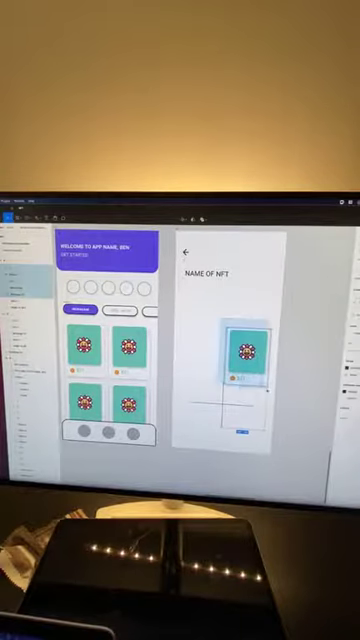
{"action": "left_click_drag", "start_coordinate": [211, 331], "coordinate": [262, 366]}
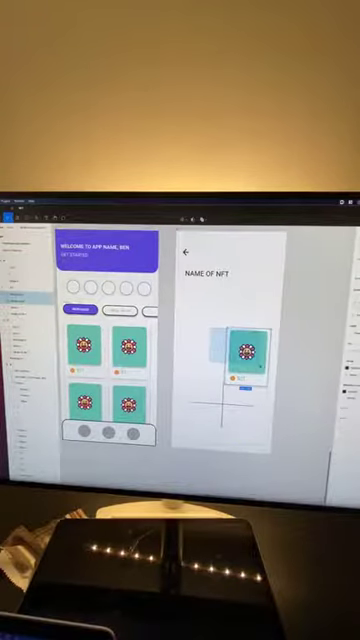
{"action": "mouse_move", "coordinate": [195, 382]}
{"action": "left_mouse_down"}
{"action": "mouse_move", "coordinate": [240, 437]}
{"action": "mouse_move", "coordinate": [226, 428]}
{"action": "left_mouse_up"}
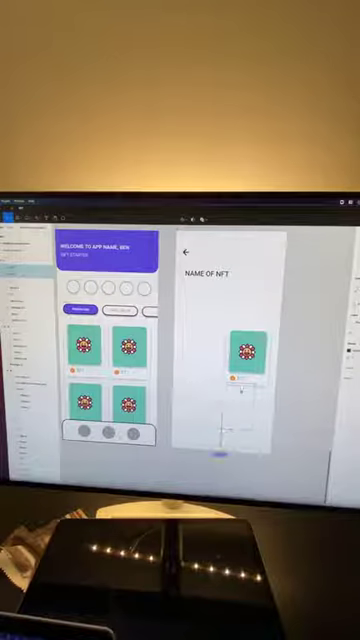
{"action": "mouse_move", "coordinate": [250, 352]}
{"action": "left_mouse_down"}
{"action": "mouse_move", "coordinate": [243, 347]}
{"action": "mouse_move", "coordinate": [229, 321]}
{"action": "left_mouse_up"}
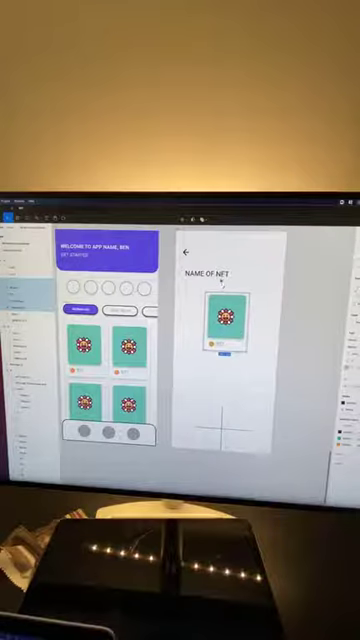
{"action": "left_click", "coordinate": [207, 273]}
Step: Replace the heading text NAME OF NFT with WINKING FLOWER
{"action": "double_click", "coordinate": [207, 273]}
{"action": "type", "text": "WIN"}
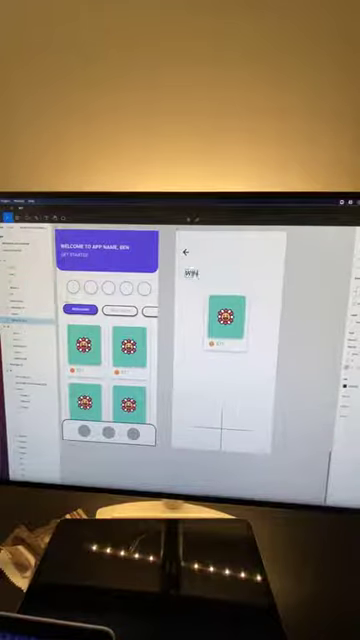
{"action": "type", "text": "KING FLOW"}
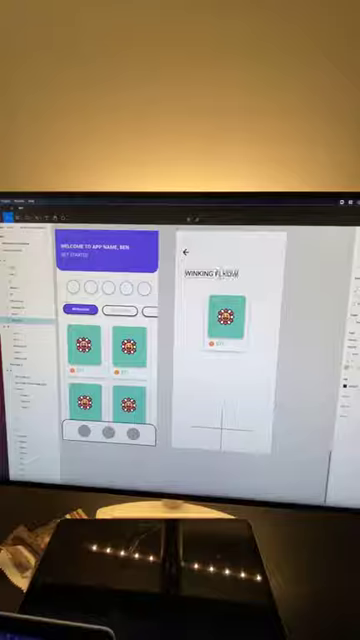
{"action": "type", "text": "LA"}
{"action": "type", "text": "OWER"}
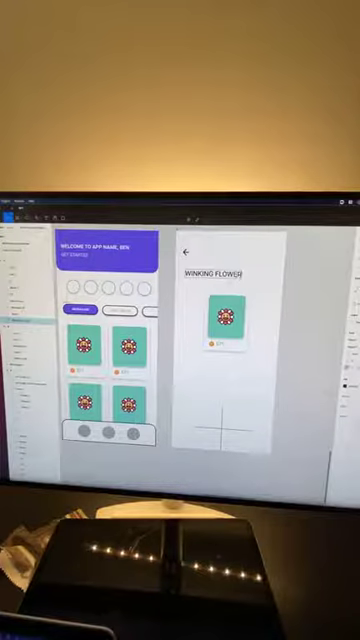
{"action": "key", "text": "ctrl+a"}
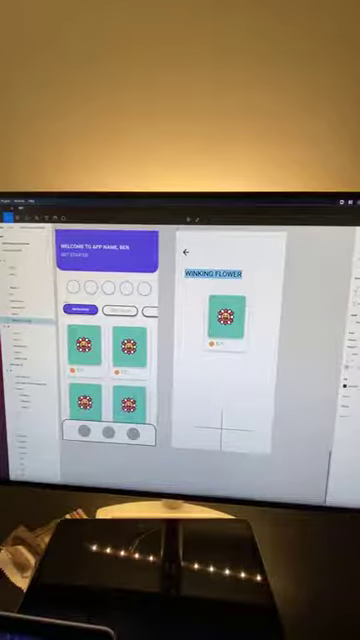
{"action": "key", "text": "Escape"}
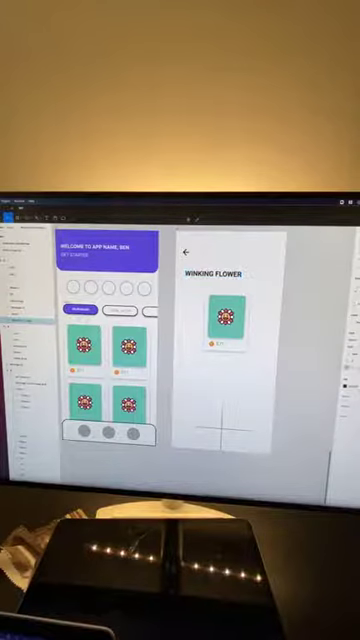
Step: Enlarge the flower card's frame and shift it up and left
{"action": "key", "text": "Escape"}
{"action": "scroll", "coordinate": [250, 305], "scroll_direction": "up", "scroll_amount": 5}
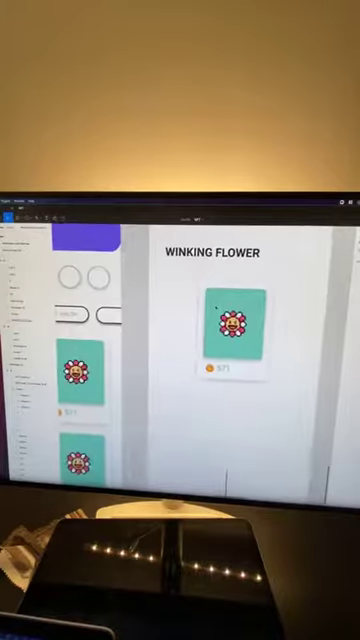
{"action": "scroll", "coordinate": [180, 365], "scroll_direction": "up", "scroll_amount": 5}
{"action": "scroll", "coordinate": [183, 400], "scroll_direction": "down", "scroll_amount": 2}
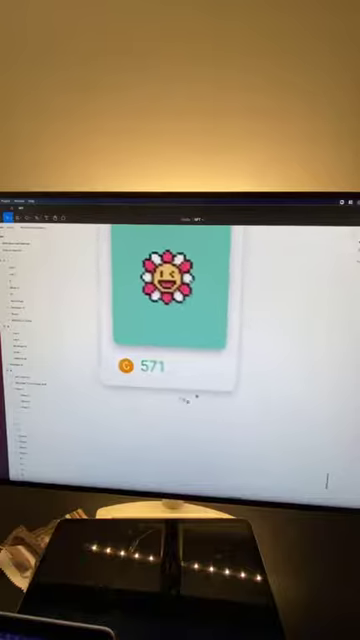
{"action": "scroll", "coordinate": [190, 395], "scroll_direction": "down", "scroll_amount": 5}
{"action": "left_click", "coordinate": [190, 390]}
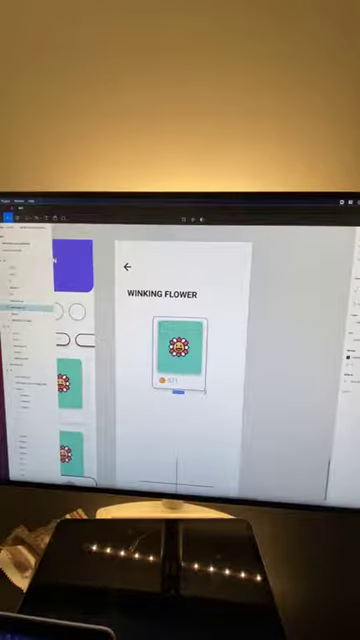
{"action": "left_click_drag", "start_coordinate": [207, 390], "coordinate": [237, 431]}
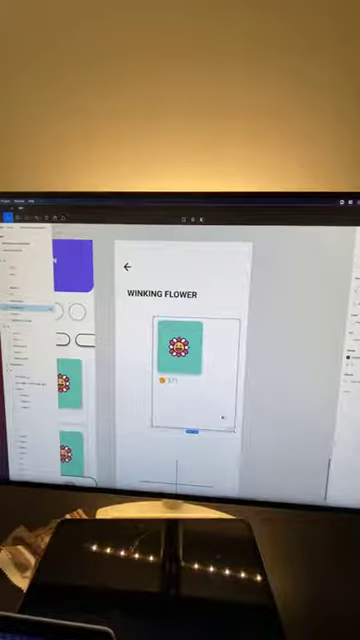
{"action": "left_click_drag", "start_coordinate": [223, 418], "coordinate": [209, 405]}
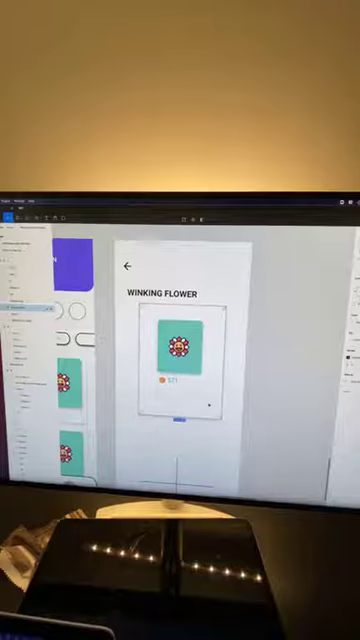
{"action": "scroll", "coordinate": [209, 405], "scroll_direction": "down", "scroll_amount": 3}
{"action": "scroll", "coordinate": [170, 330], "scroll_direction": "up", "scroll_amount": 2}
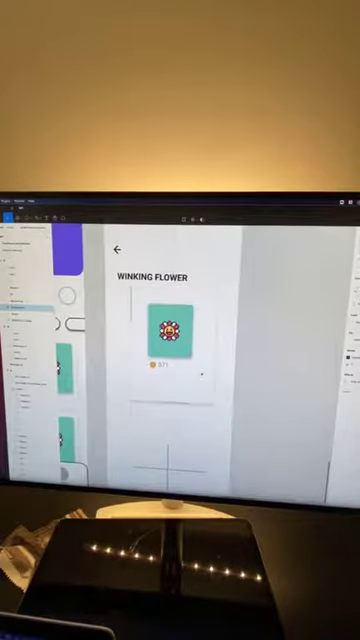
Step: Move the coin and 571 price lower beneath the card
{"action": "left_click", "coordinate": [195, 378]}
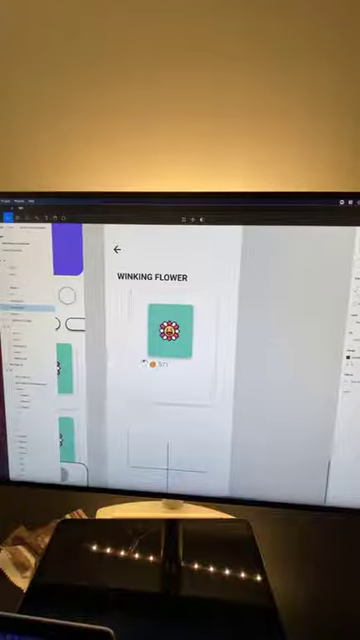
{"action": "left_click", "coordinate": [150, 362]}
{"action": "left_click", "coordinate": [153, 365]}
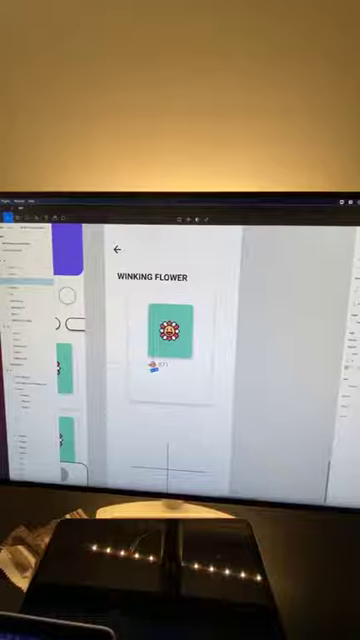
{"action": "scroll", "coordinate": [153, 365], "scroll_direction": "up", "scroll_amount": 5}
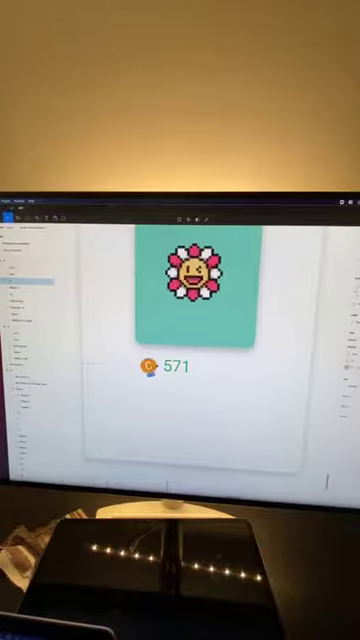
{"action": "left_click", "coordinate": [180, 368]}
{"action": "mouse_move", "coordinate": [180, 368]}
{"action": "left_mouse_down"}
{"action": "mouse_move", "coordinate": [180, 405]}
{"action": "mouse_move", "coordinate": [125, 434]}
{"action": "left_mouse_up"}
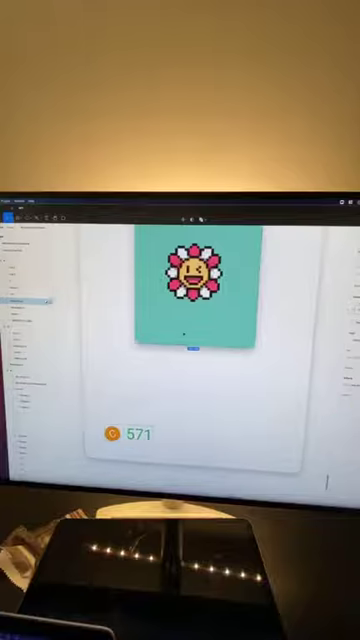
{"action": "scroll", "coordinate": [162, 378], "scroll_direction": "down", "scroll_amount": 5}
Step: Enlarge the flower image and nudge it slightly up-left under WINKING FLOWER
{"action": "left_click_drag", "start_coordinate": [199, 372], "coordinate": [221, 410]}
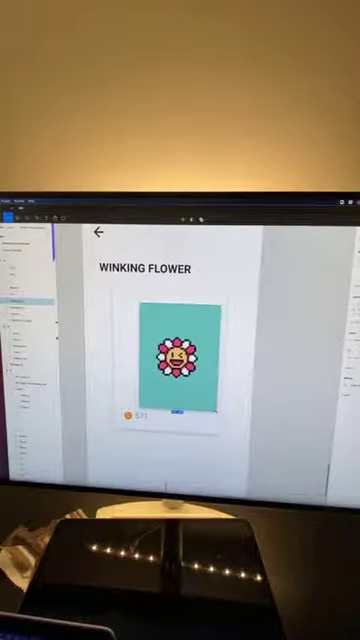
{"action": "left_click_drag", "start_coordinate": [206, 398], "coordinate": [198, 388]}
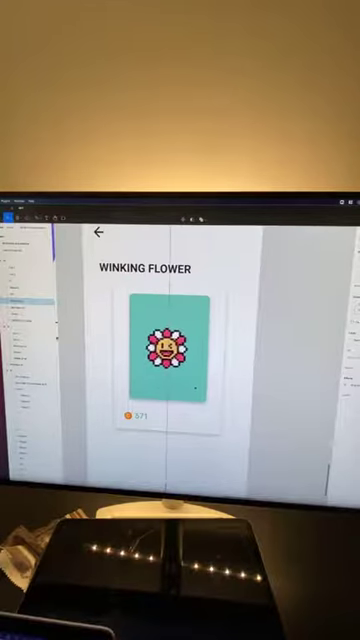
{"action": "scroll", "coordinate": [198, 389], "scroll_direction": "down", "scroll_amount": 5}
{"action": "scroll", "coordinate": [185, 375], "scroll_direction": "up", "scroll_amount": 5}
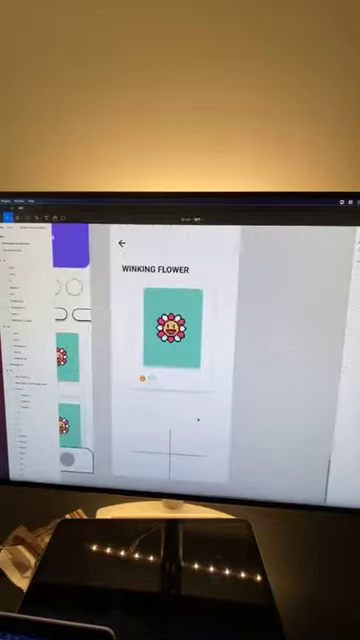
{"action": "left_click", "coordinate": [158, 281]}
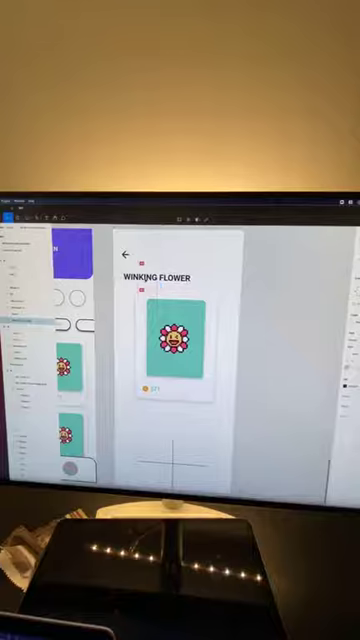
{"action": "scroll", "coordinate": [217, 267], "scroll_direction": "down", "scroll_amount": 5}
{"action": "scroll", "coordinate": [217, 267], "scroll_direction": "up", "scroll_amount": 3}
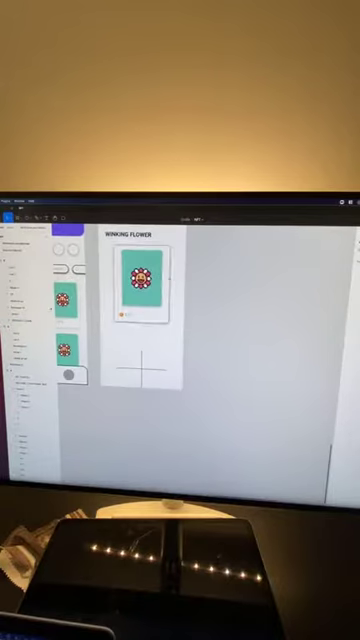
{"action": "scroll", "coordinate": [160, 272], "scroll_direction": "up", "scroll_amount": 3}
{"action": "scroll", "coordinate": [118, 340], "scroll_direction": "up", "scroll_amount": 5}
{"action": "scroll", "coordinate": [118, 346], "scroll_direction": "down", "scroll_amount": 3}
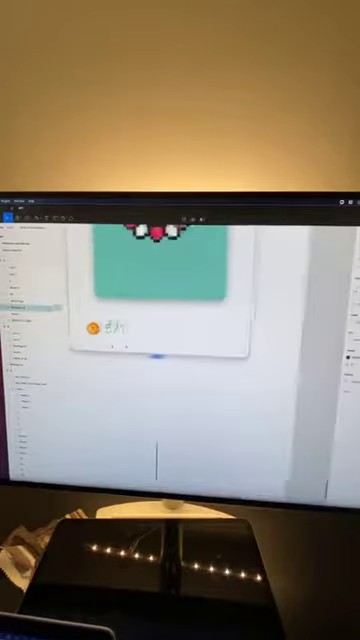
{"action": "scroll", "coordinate": [118, 348], "scroll_direction": "up", "scroll_amount": 2}
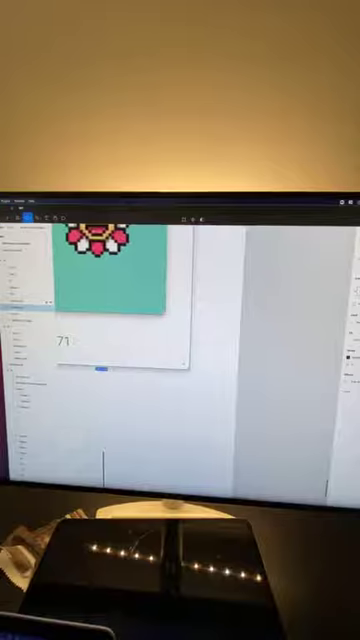
Step: Draw a small blue-filled circle beside the 571 price
{"action": "key", "text": "o"}
{"action": "mouse_move", "coordinate": [128, 338]}
{"action": "left_mouse_down"}
{"action": "mouse_move", "coordinate": [141, 351]}
{"action": "mouse_move", "coordinate": [137, 345]}
{"action": "left_mouse_up"}
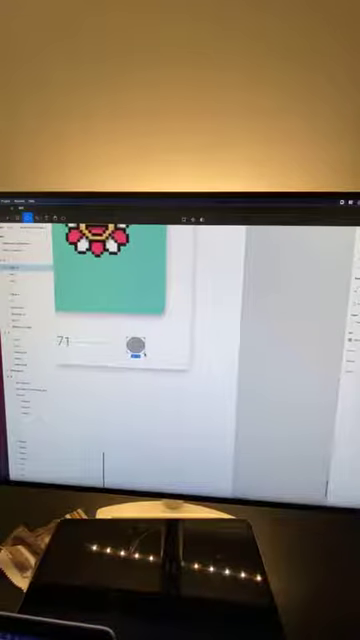
{"action": "key", "text": "Escape"}
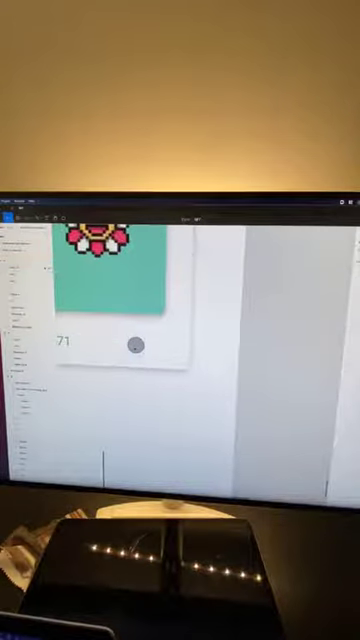
{"action": "left_click", "coordinate": [350, 342]}
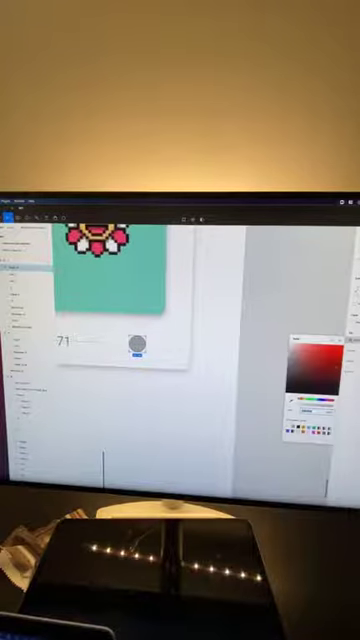
{"action": "left_click", "coordinate": [322, 400]}
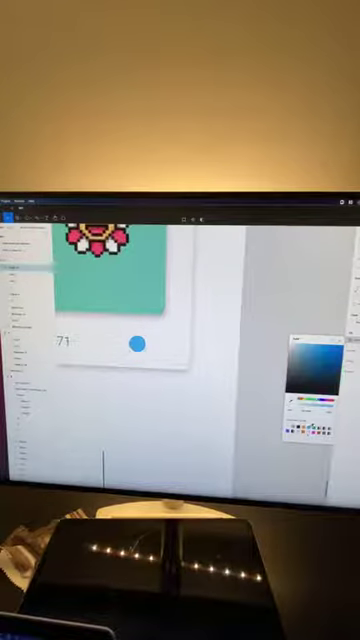
{"action": "left_click", "coordinate": [207, 403]}
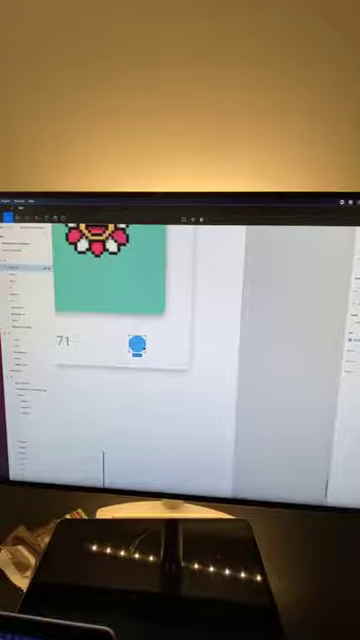
Step: Add a second overlapping circle and adjust the blue circles' fill colours
{"action": "mouse_move", "coordinate": [145, 345]}
{"action": "left_mouse_down"}
{"action": "mouse_move", "coordinate": [156, 343]}
{"action": "mouse_move", "coordinate": [153, 354]}
{"action": "left_mouse_up"}
{"action": "left_click", "coordinate": [352, 342]}
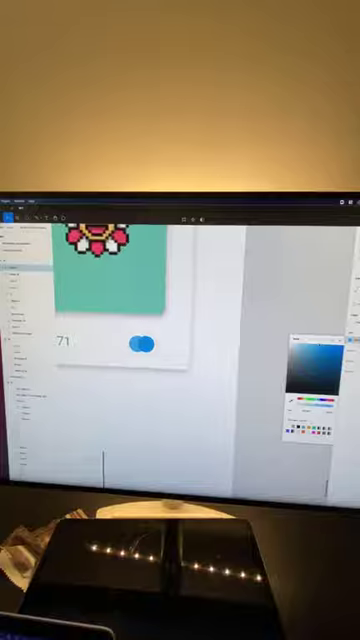
{"action": "mouse_move", "coordinate": [141, 344]}
{"action": "left_mouse_down"}
{"action": "mouse_move", "coordinate": [132, 344]}
{"action": "mouse_move", "coordinate": [164, 344]}
{"action": "mouse_move", "coordinate": [151, 344]}
{"action": "left_mouse_up"}
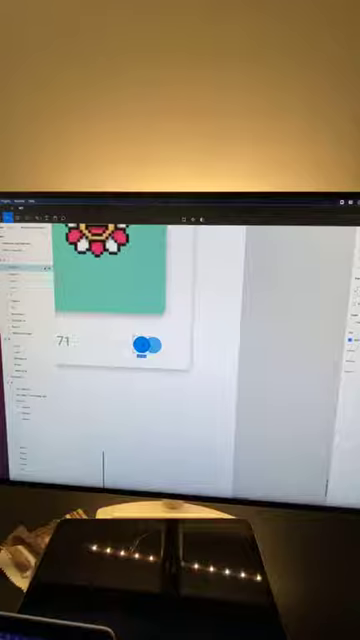
{"action": "left_click", "coordinate": [141, 346]}
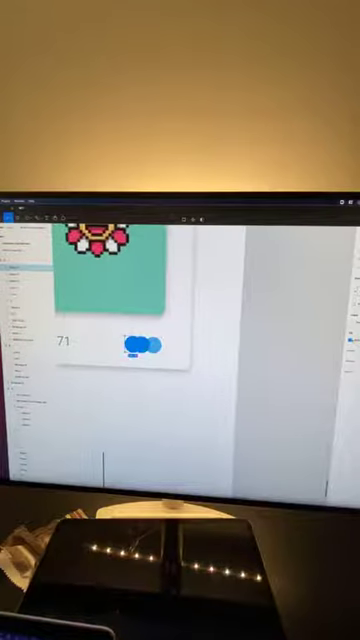
{"action": "left_click", "coordinate": [352, 342]}
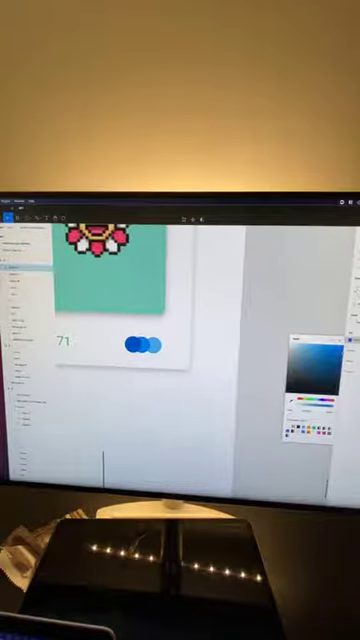
{"action": "key", "text": "Escape"}
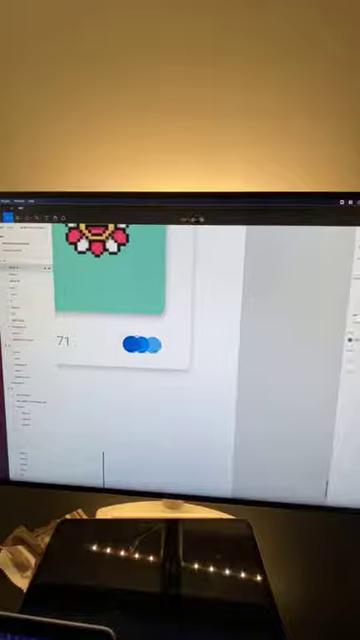
{"action": "scroll", "coordinate": [137, 391], "scroll_direction": "down", "scroll_amount": 3}
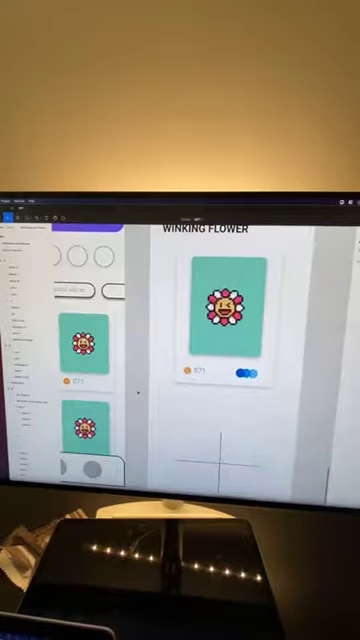
{"action": "scroll", "coordinate": [137, 391], "scroll_direction": "up", "scroll_amount": 3}
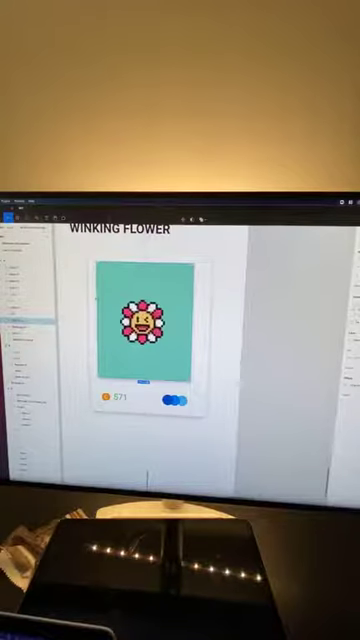
Step: Snap the teal flower image to the card's vertical centre guide
{"action": "left_click_drag", "start_coordinate": [145, 320], "coordinate": [149, 320]}
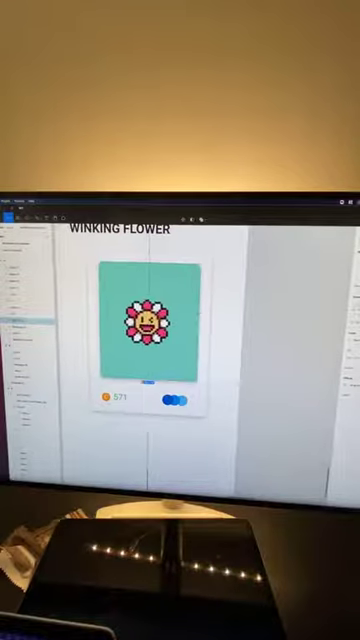
{"action": "scroll", "coordinate": [217, 335], "scroll_direction": "down", "scroll_amount": 5}
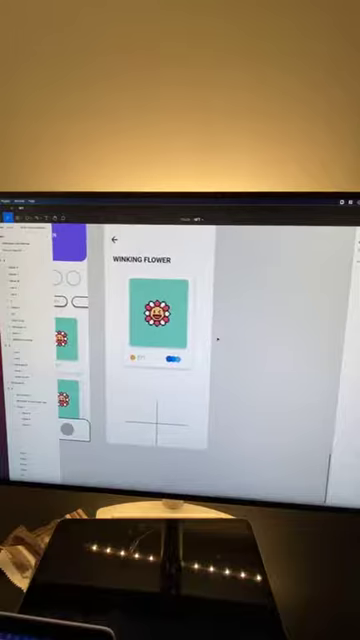
{"action": "scroll", "coordinate": [217, 340], "scroll_direction": "up", "scroll_amount": 3}
{"action": "scroll", "coordinate": [217, 340], "scroll_direction": "up", "scroll_amount": 2}
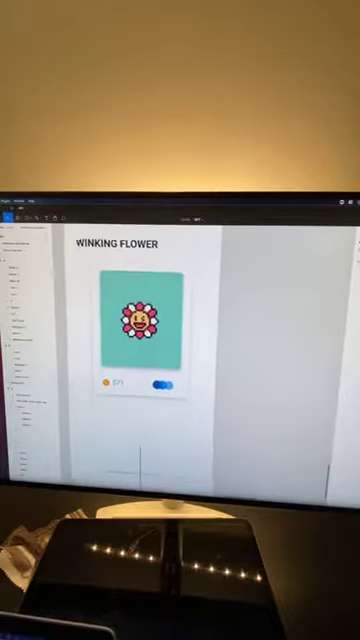
{"action": "scroll", "coordinate": [139, 457], "scroll_direction": "up", "scroll_amount": 3}
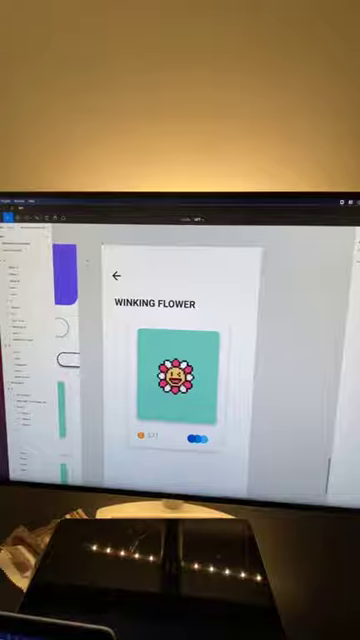
Step: Draw a small circle above the title and make it a white outlined ring
{"action": "left_click", "coordinate": [30, 216]}
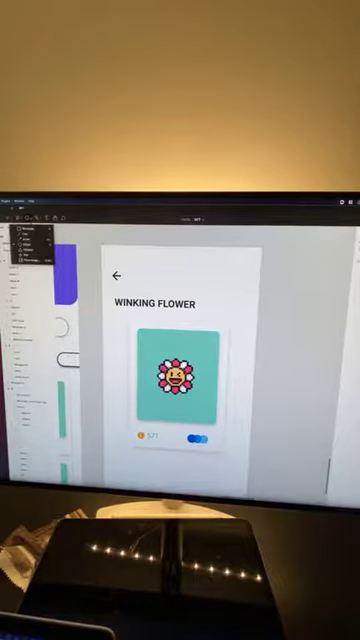
{"action": "left_click", "coordinate": [36, 246]}
{"action": "left_click_drag", "start_coordinate": [103, 257], "coordinate": [141, 295]}
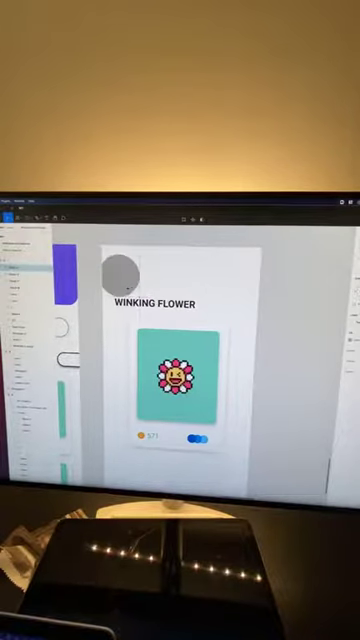
{"action": "left_click", "coordinate": [120, 275]}
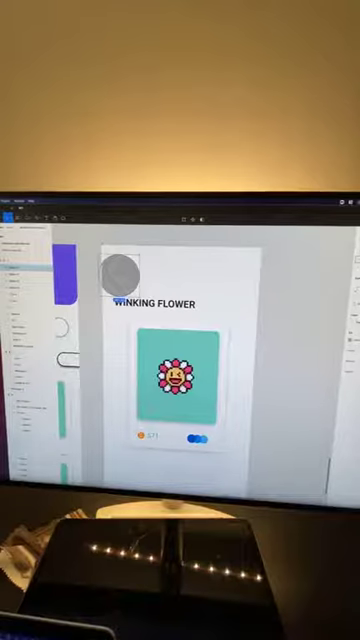
{"action": "left_click_drag", "start_coordinate": [140, 275], "coordinate": [111, 276]}
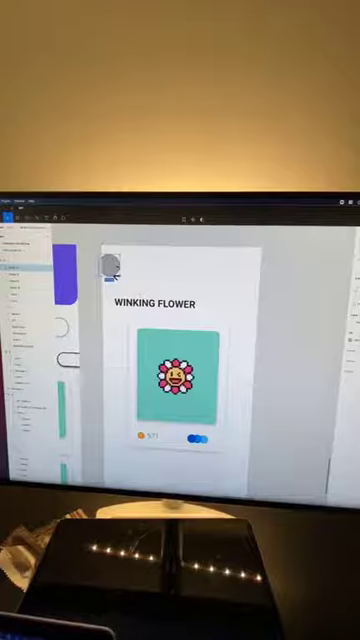
{"action": "left_click_drag", "start_coordinate": [111, 265], "coordinate": [117, 273]}
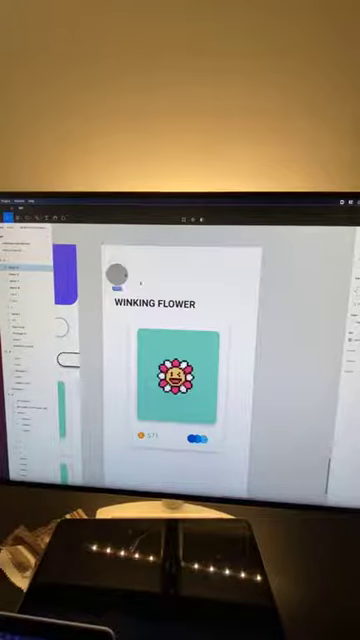
{"action": "left_click", "coordinate": [116, 273]}
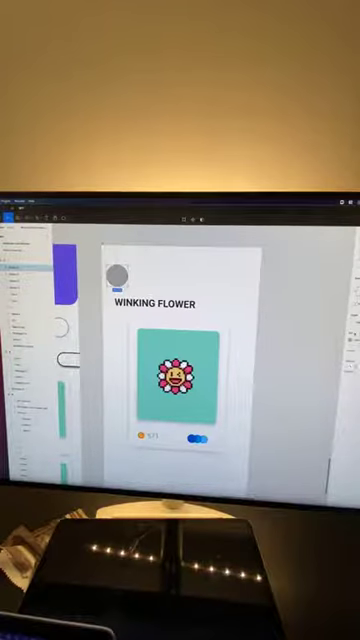
{"action": "left_click_drag", "start_coordinate": [315, 370], "coordinate": [296, 343]}
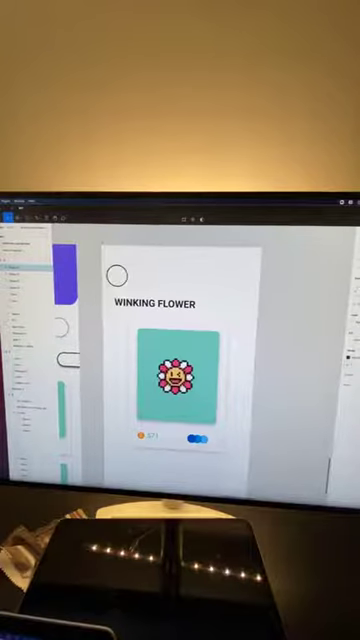
Step: Add an arrow icon to the round back button from the context menu
{"action": "left_click", "coordinate": [120, 278]}
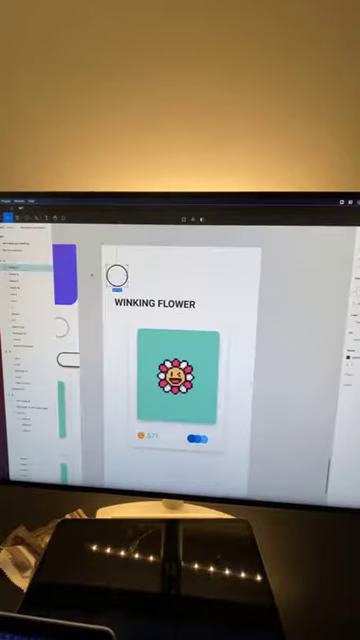
{"action": "right_click", "coordinate": [117, 277]}
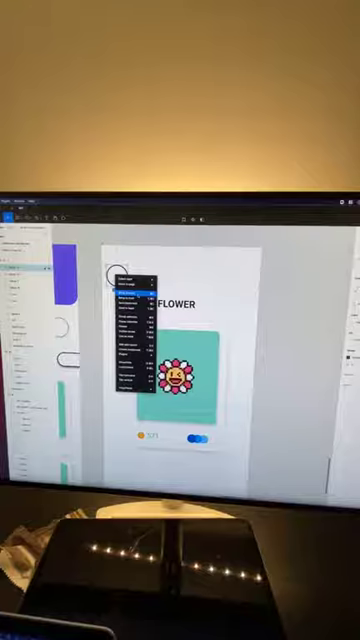
{"action": "left_click", "coordinate": [135, 308]}
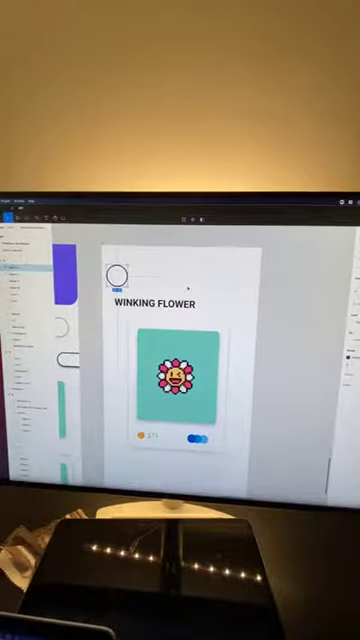
{"action": "scroll", "coordinate": [188, 288], "scroll_direction": "down", "scroll_amount": 5}
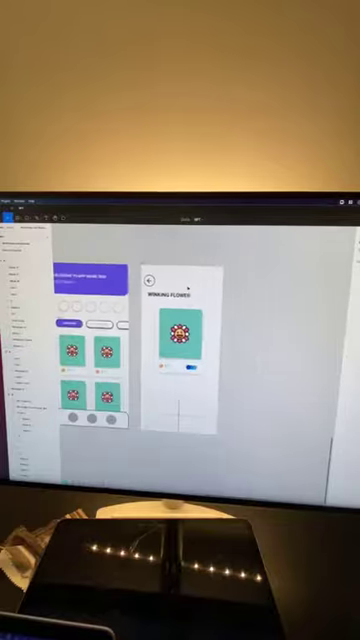
Step: Drag the Winking Flower card into place beneath the WINKING FLOWER title
{"action": "key", "text": "ctrl+a"}
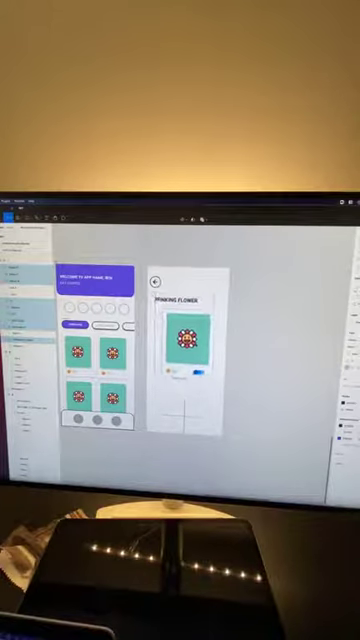
{"action": "scroll", "coordinate": [188, 350], "scroll_direction": "up", "scroll_amount": 5}
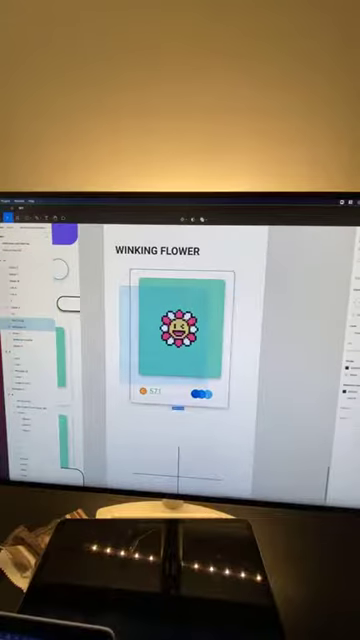
{"action": "left_click_drag", "start_coordinate": [117, 296], "coordinate": [241, 428]}
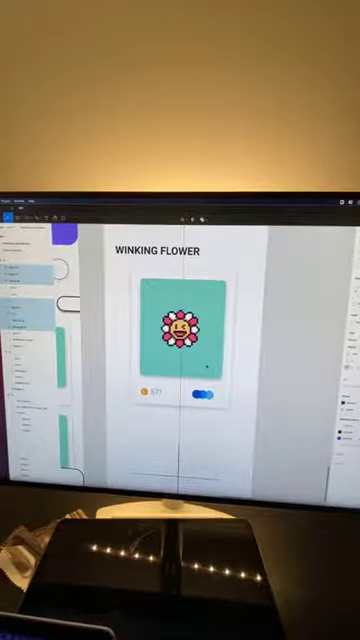
Step: Move the grid placeholder up under the flower card and fade its lines almost invisible
{"action": "double_click", "coordinate": [205, 370]}
{"action": "scroll", "coordinate": [272, 374], "scroll_direction": "down", "scroll_amount": 5}
{"action": "scroll", "coordinate": [272, 374], "scroll_direction": "up", "scroll_amount": 2}
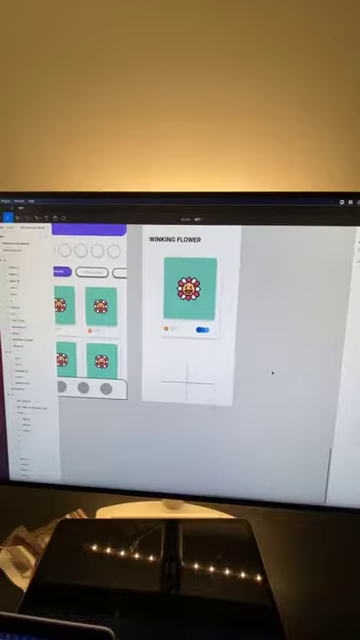
{"action": "left_click", "coordinate": [186, 378]}
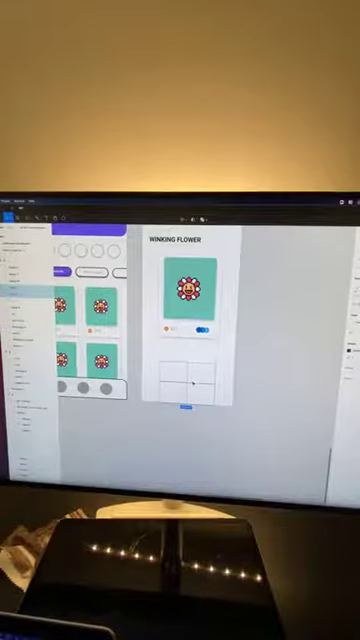
{"action": "left_click_drag", "start_coordinate": [186, 378], "coordinate": [192, 369]}
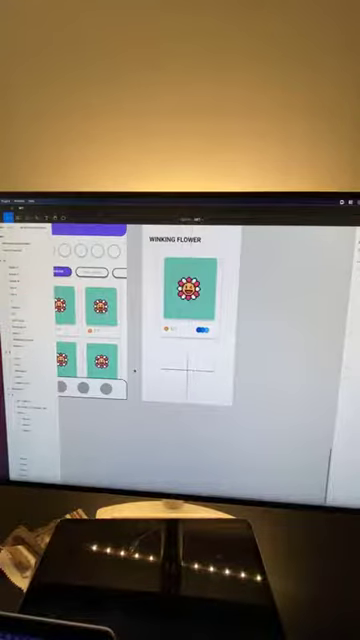
{"action": "scroll", "coordinate": [134, 371], "scroll_direction": "up", "scroll_amount": 3}
{"action": "scroll", "coordinate": [198, 360], "scroll_direction": "right", "scroll_amount": 3}
{"action": "scroll", "coordinate": [198, 357], "scroll_direction": "right", "scroll_amount": 2}
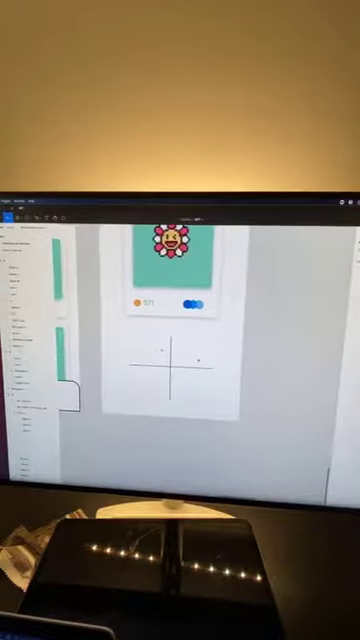
{"action": "left_click", "coordinate": [158, 349]}
{"action": "left_click", "coordinate": [350, 345]}
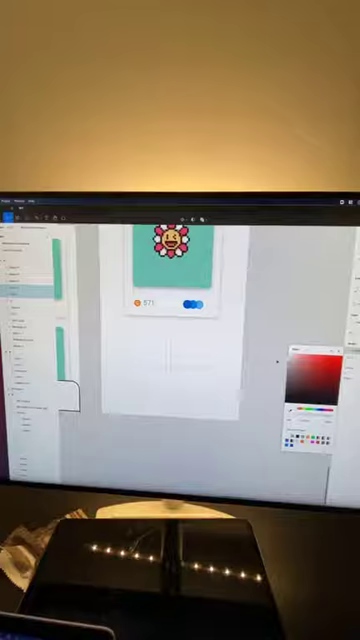
{"action": "left_click", "coordinate": [262, 346]}
{"action": "scroll", "coordinate": [150, 300], "scroll_direction": "up", "scroll_amount": 3}
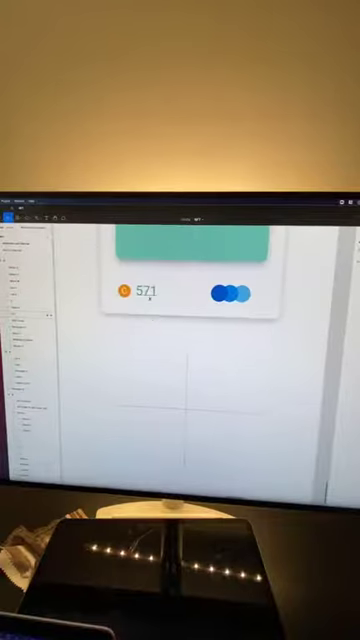
{"action": "left_click", "coordinate": [146, 291]}
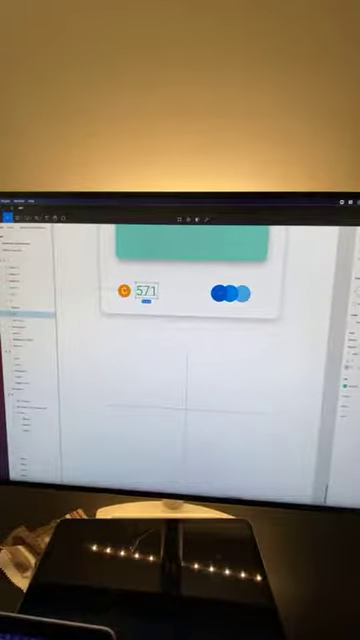
{"action": "scroll", "coordinate": [284, 340], "scroll_direction": "down", "scroll_amount": 3}
{"action": "scroll", "coordinate": [284, 340], "scroll_direction": "down", "scroll_amount": 5}
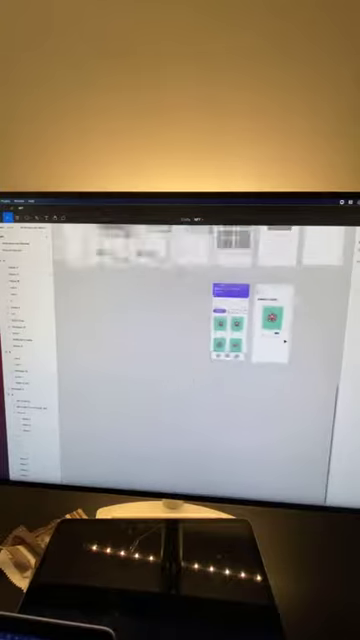
{"action": "scroll", "coordinate": [285, 343], "scroll_direction": "down", "scroll_amount": 3}
{"action": "scroll", "coordinate": [284, 342], "scroll_direction": "up", "scroll_amount": 3}
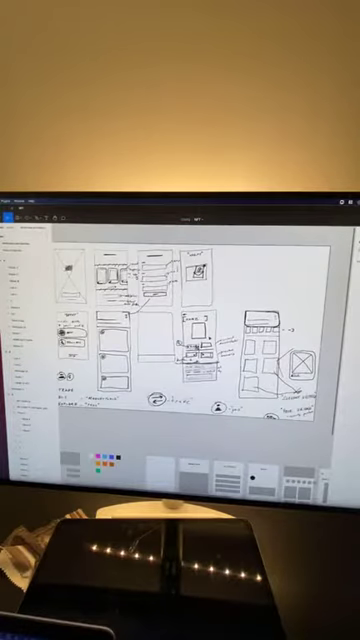
{"action": "scroll", "coordinate": [250, 343], "scroll_direction": "up", "scroll_amount": 5}
{"action": "scroll", "coordinate": [180, 350], "scroll_direction": "down", "scroll_amount": 2}
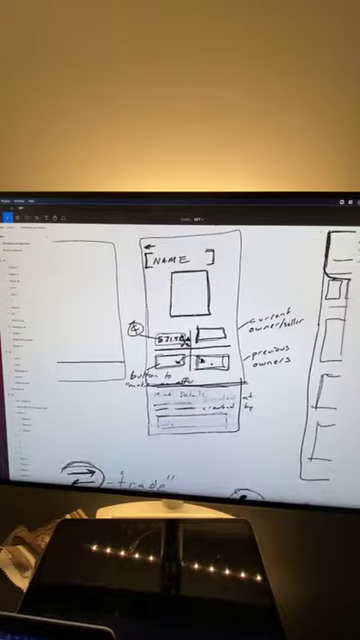
{"action": "scroll", "coordinate": [213, 366], "scroll_direction": "down", "scroll_amount": 10}
{"action": "right_click", "coordinate": [213, 366]}
{"action": "left_click", "coordinate": [290, 420]}
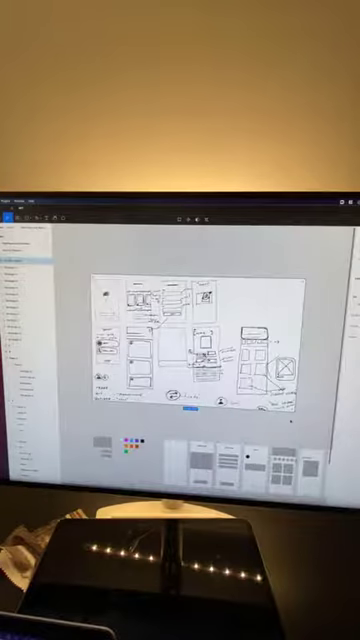
{"action": "scroll", "coordinate": [290, 420], "scroll_direction": "up", "scroll_amount": 5}
{"action": "scroll", "coordinate": [111, 373], "scroll_direction": "up", "scroll_amount": 5}
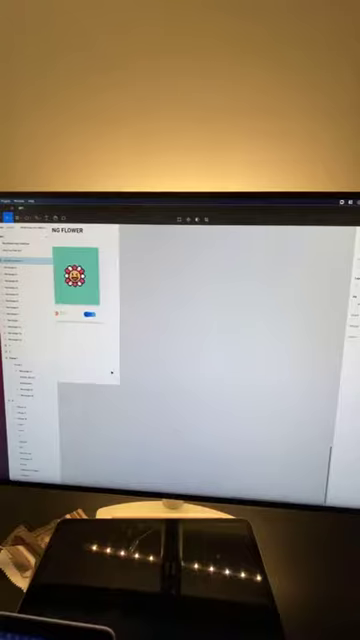
{"action": "scroll", "coordinate": [111, 373], "scroll_direction": "down", "scroll_amount": 2}
{"action": "scroll", "coordinate": [111, 373], "scroll_direction": "up", "scroll_amount": 3}
Step: Draw a rectangle below the flower card and fill it green
{"action": "left_click", "coordinate": [30, 216]}
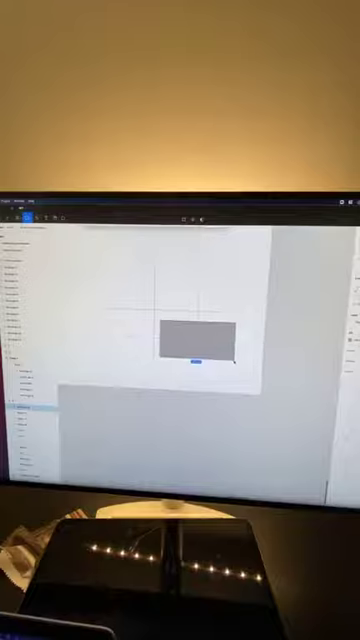
{"action": "key", "text": "Escape"}
{"action": "left_click", "coordinate": [211, 347]}
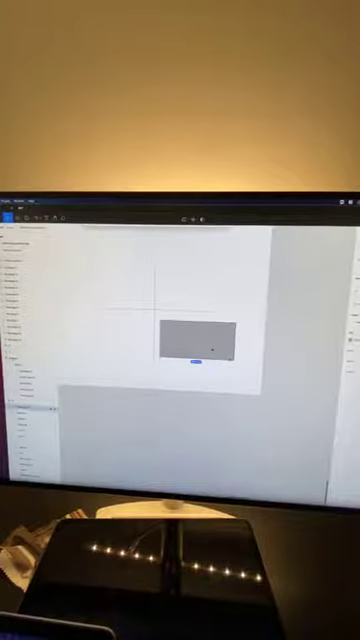
{"action": "left_click", "coordinate": [198, 342]}
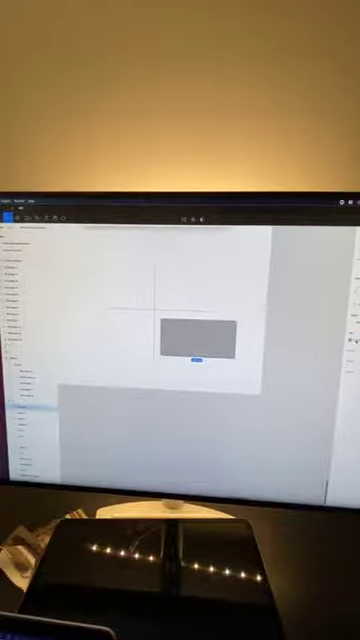
{"action": "left_click", "coordinate": [351, 342]}
{"action": "left_click", "coordinate": [305, 400]}
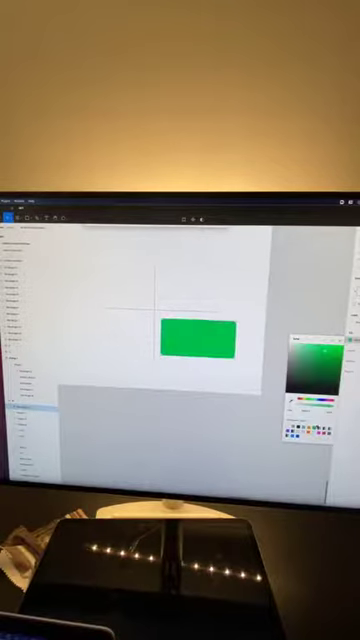
{"action": "left_click", "coordinate": [207, 410]}
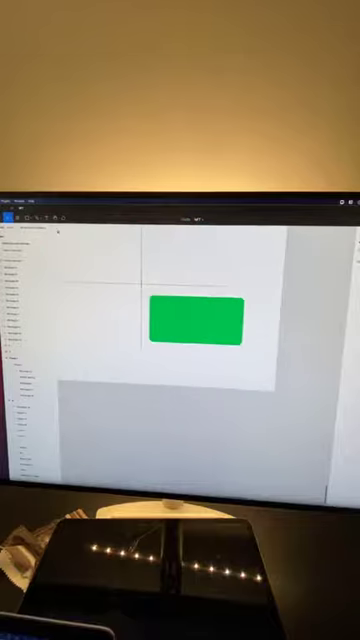
Step: Start drawing a line on the green rectangle with the Line tool
{"action": "left_click", "coordinate": [24, 217]}
{"action": "left_click", "coordinate": [30, 231]}
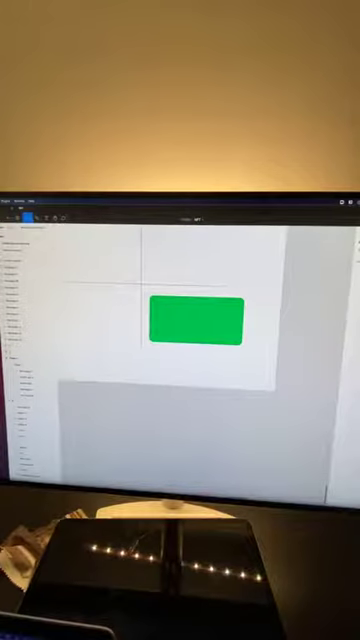
{"action": "left_click", "coordinate": [157, 313]}
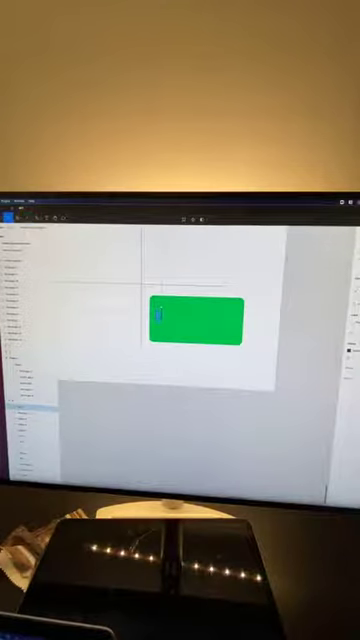
{"action": "key", "text": "Escape"}
{"action": "scroll", "coordinate": [157, 333], "scroll_direction": "up", "scroll_amount": 5}
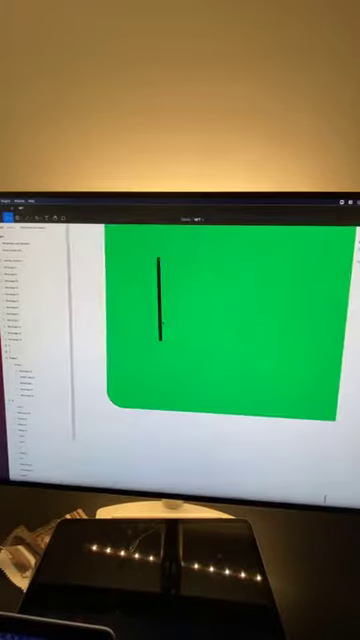
{"action": "left_click", "coordinate": [156, 300]}
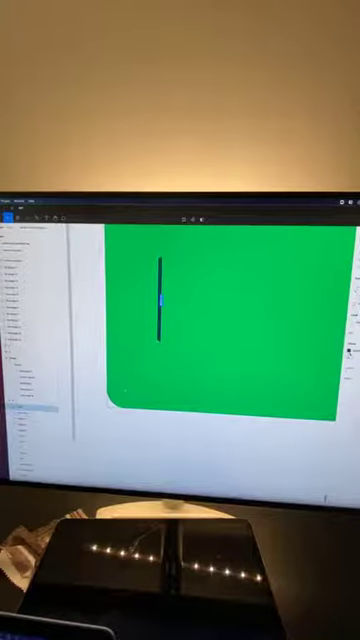
{"action": "left_click", "coordinate": [350, 346]}
{"action": "left_click", "coordinate": [289, 353]}
{"action": "key", "text": "Escape"}
{"action": "left_click", "coordinate": [160, 298]}
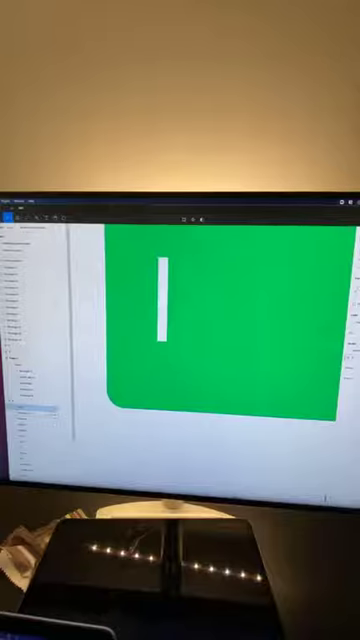
{"action": "left_click", "coordinate": [162, 308]}
{"action": "left_click_drag", "start_coordinate": [163, 308], "coordinate": [182, 312]}
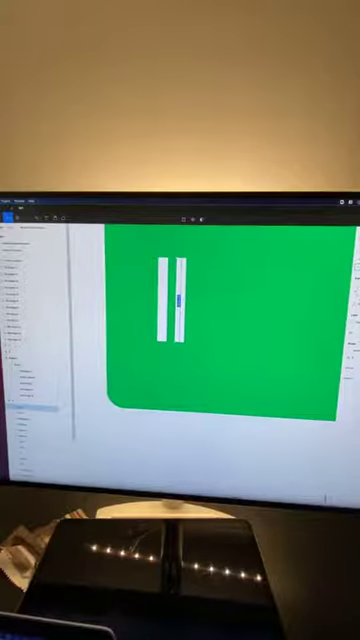
{"action": "key", "text": "shift+r"}
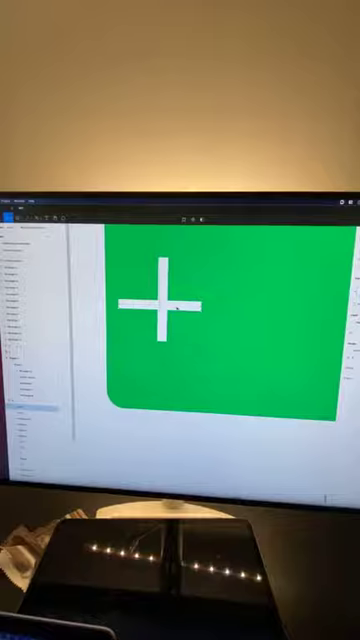
{"action": "left_click_drag", "start_coordinate": [177, 306], "coordinate": [183, 300]}
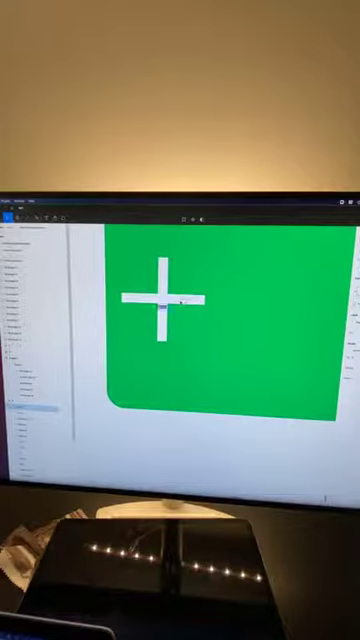
{"action": "key", "text": "Escape"}
{"action": "scroll", "coordinate": [176, 318], "scroll_direction": "down", "scroll_amount": 5}
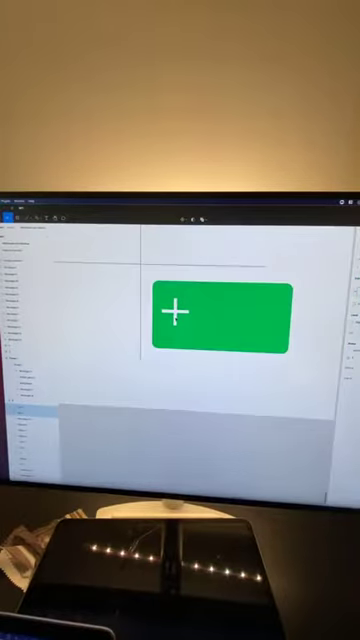
{"action": "scroll", "coordinate": [176, 318], "scroll_direction": "right", "scroll_amount": 3}
{"action": "left_click", "coordinate": [97, 318]}
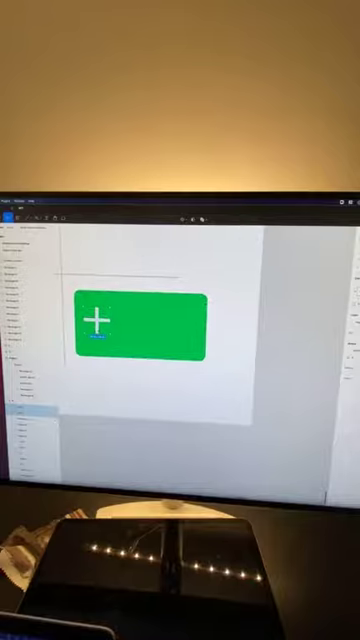
{"action": "key", "text": "Escape"}
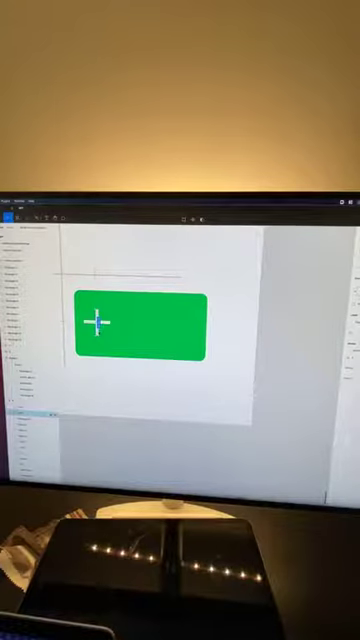
{"action": "key", "text": "Tab"}
{"action": "key", "text": "shift+Tab"}
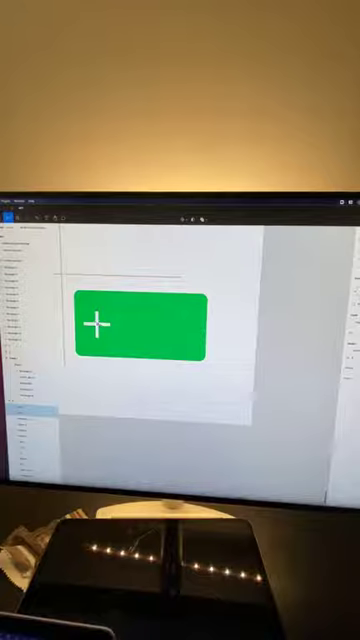
{"action": "key", "text": "shift+Tab"}
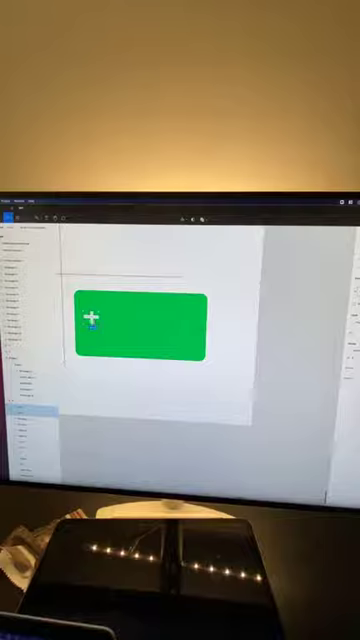
{"action": "key", "text": "shift+1"}
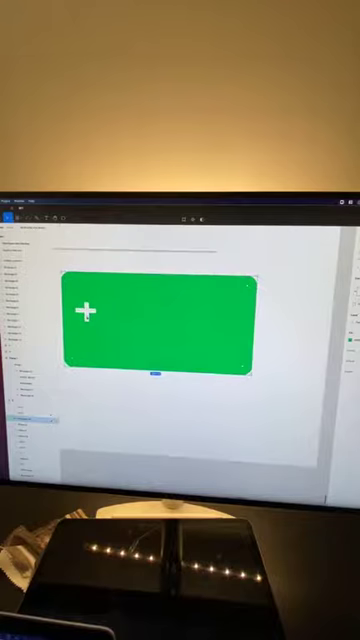
{"action": "key", "text": "Escape"}
{"action": "left_click", "coordinate": [87, 313]}
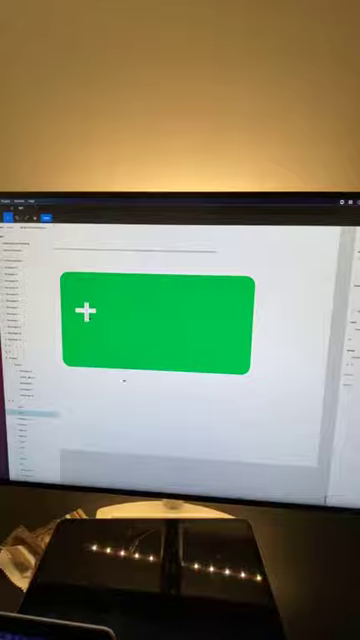
{"action": "left_click", "coordinate": [104, 423]}
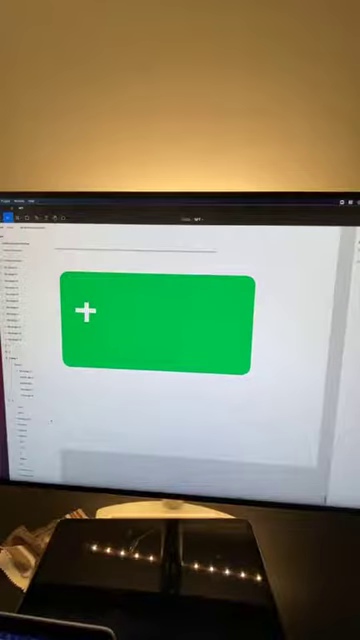
{"action": "left_click", "coordinate": [30, 413]}
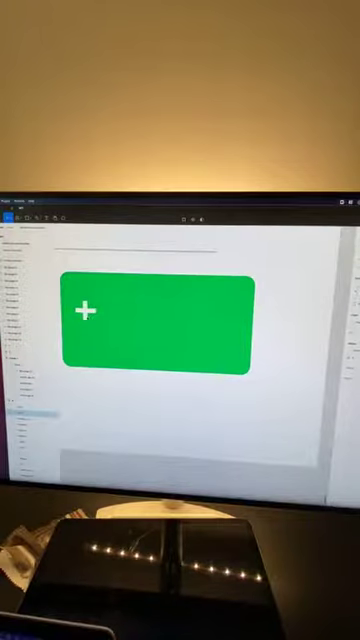
{"action": "scroll", "coordinate": [85, 311], "scroll_direction": "up", "scroll_amount": 5}
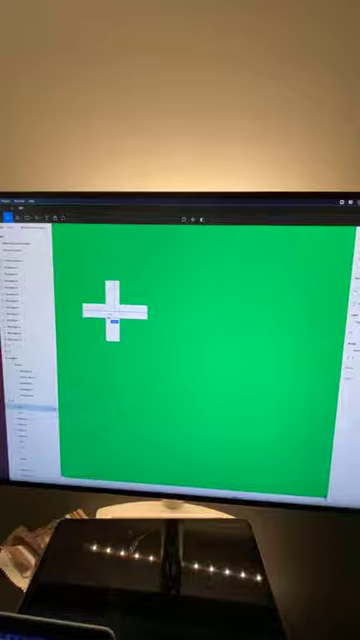
Step: Nudge the plus sign's vertical bar slightly right and down on the green button
{"action": "key", "text": "Escape"}
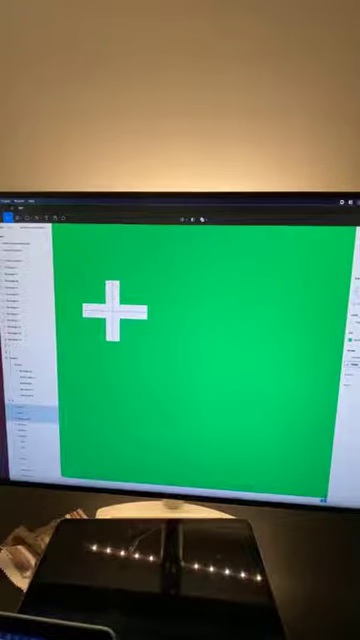
{"action": "key", "text": "Escape"}
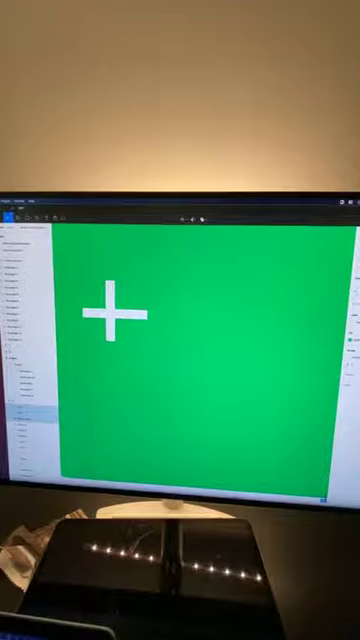
{"action": "left_click", "coordinate": [110, 331]}
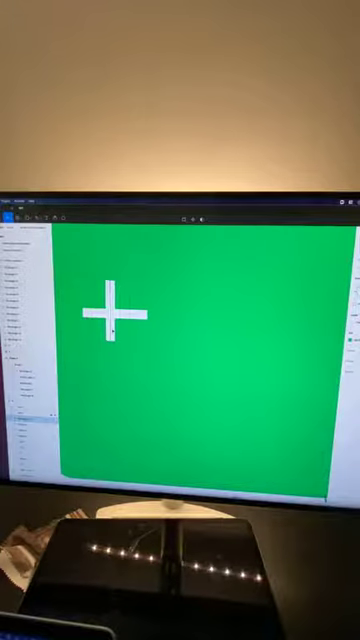
{"action": "left_click", "coordinate": [111, 315]}
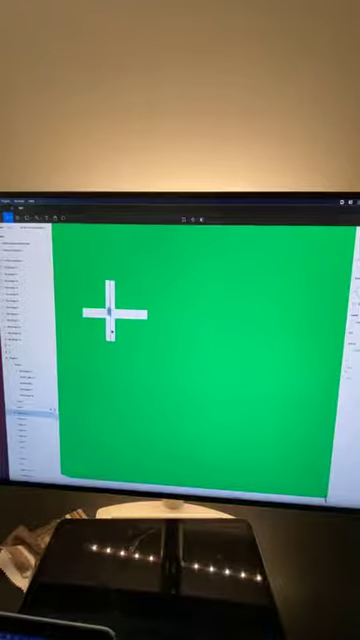
{"action": "left_click_drag", "start_coordinate": [111, 315], "coordinate": [116, 338]}
{"action": "scroll", "coordinate": [116, 338], "scroll_direction": "down", "scroll_amount": 5}
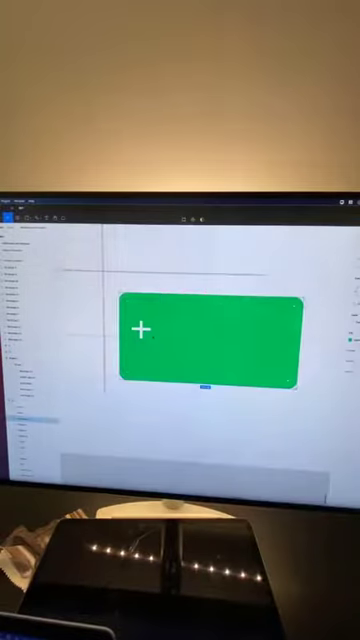
{"action": "scroll", "coordinate": [116, 338], "scroll_direction": "down", "scroll_amount": 2}
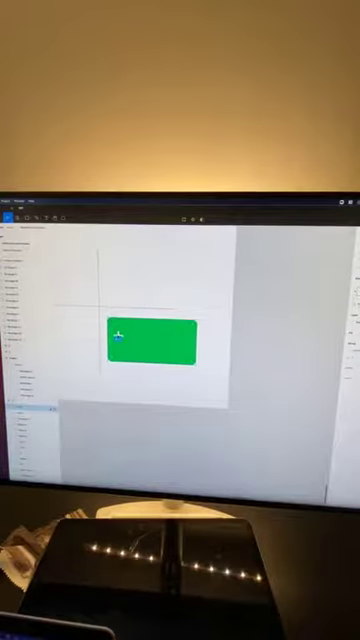
{"action": "scroll", "coordinate": [118, 335], "scroll_direction": "up", "scroll_amount": 5}
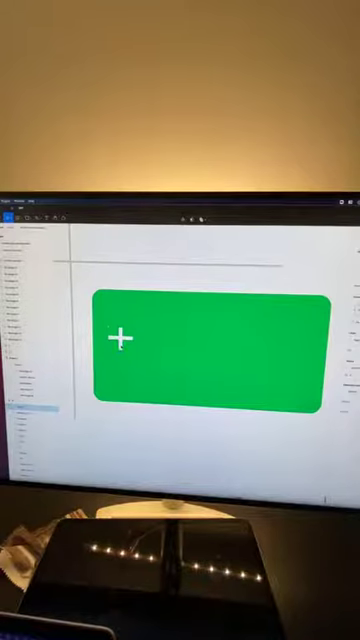
{"action": "scroll", "coordinate": [150, 370], "scroll_direction": "down", "scroll_amount": 5}
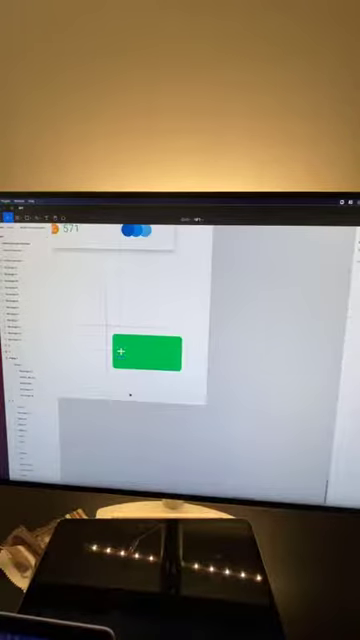
{"action": "scroll", "coordinate": [153, 380], "scroll_direction": "left", "scroll_amount": 5}
{"action": "scroll", "coordinate": [153, 380], "scroll_direction": "left", "scroll_amount": 3}
{"action": "scroll", "coordinate": [153, 380], "scroll_direction": "up", "scroll_amount": 3}
{"action": "scroll", "coordinate": [153, 380], "scroll_direction": "right", "scroll_amount": 3}
{"action": "scroll", "coordinate": [153, 380], "scroll_direction": "right", "scroll_amount": 2}
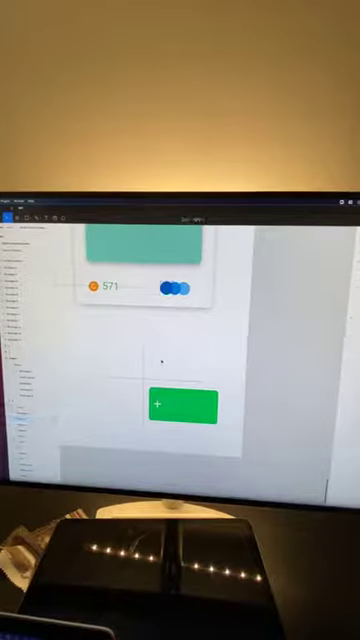
Step: Copy one of the card's blue avatar dots to just above the green plus button
{"action": "mouse_move", "coordinate": [176, 289]}
{"action": "left_mouse_down"}
{"action": "mouse_move", "coordinate": [160, 360]}
{"action": "mouse_move", "coordinate": [156, 352]}
{"action": "left_mouse_up"}
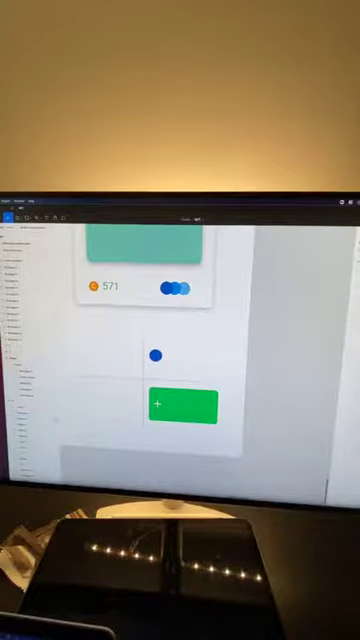
{"action": "left_click_drag", "start_coordinate": [166, 362], "coordinate": [156, 356]}
{"action": "left_click", "coordinate": [180, 357]}
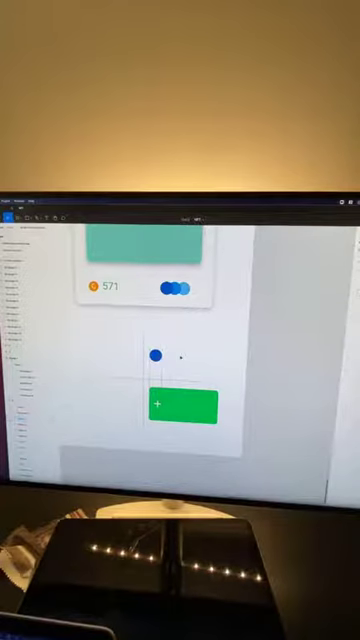
{"action": "scroll", "coordinate": [181, 357], "scroll_direction": "left", "scroll_amount": 5}
{"action": "scroll", "coordinate": [181, 358], "scroll_direction": "right", "scroll_amount": 2}
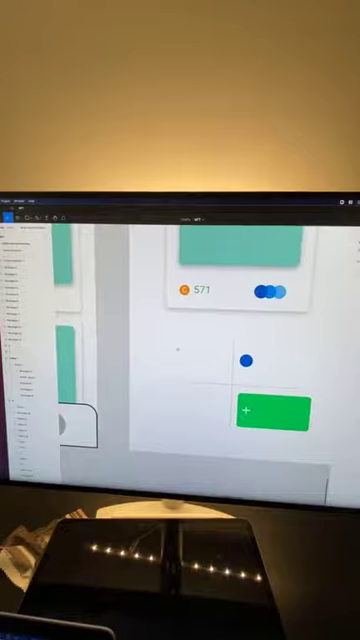
{"action": "scroll", "coordinate": [127, 428], "scroll_direction": "down", "scroll_amount": 5}
{"action": "scroll", "coordinate": [127, 428], "scroll_direction": "down", "scroll_amount": 2}
{"action": "scroll", "coordinate": [127, 428], "scroll_direction": "up", "scroll_amount": 3}
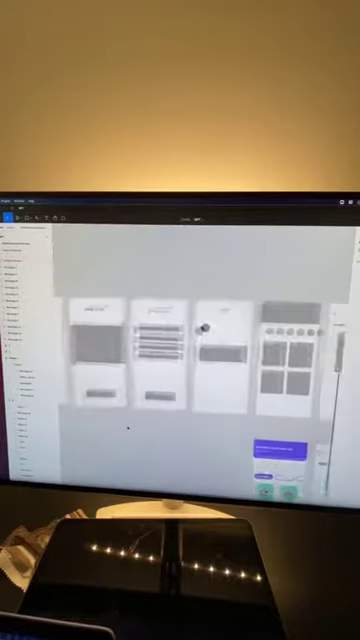
{"action": "scroll", "coordinate": [127, 428], "scroll_direction": "up", "scroll_amount": 2}
{"action": "scroll", "coordinate": [127, 428], "scroll_direction": "up", "scroll_amount": 5}
{"action": "scroll", "coordinate": [127, 428], "scroll_direction": "up", "scroll_amount": 3}
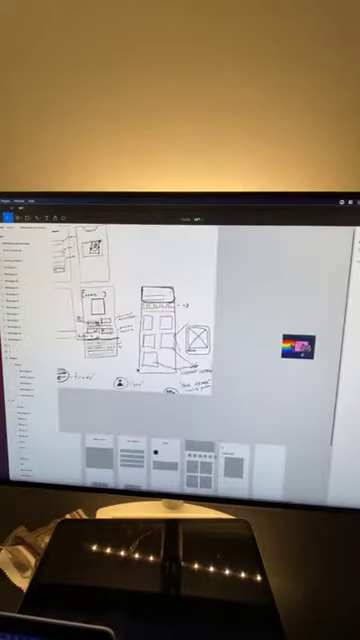
{"action": "scroll", "coordinate": [127, 428], "scroll_direction": "up", "scroll_amount": 3}
{"action": "scroll", "coordinate": [138, 370], "scroll_direction": "down", "scroll_amount": 5}
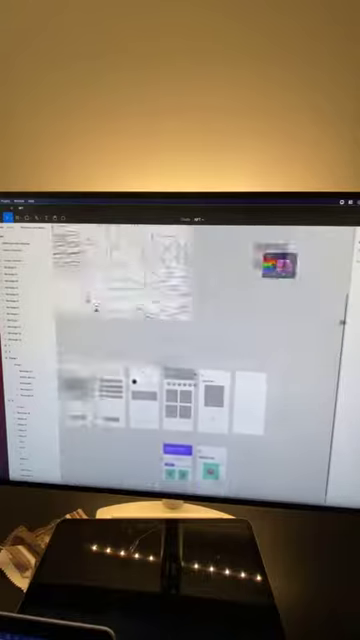
{"action": "scroll", "coordinate": [178, 357], "scroll_direction": "down", "scroll_amount": 5}
{"action": "scroll", "coordinate": [178, 357], "scroll_direction": "left", "scroll_amount": 2}
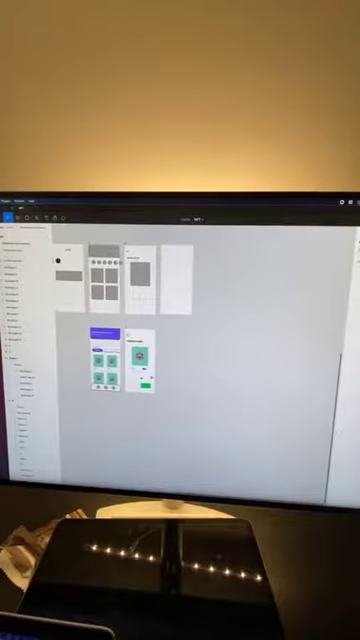
{"action": "scroll", "coordinate": [178, 357], "scroll_direction": "up", "scroll_amount": 3}
{"action": "scroll", "coordinate": [128, 390], "scroll_direction": "up", "scroll_amount": 3}
{"action": "scroll", "coordinate": [128, 390], "scroll_direction": "up", "scroll_amount": 2}
{"action": "scroll", "coordinate": [128, 390], "scroll_direction": "up", "scroll_amount": 3}
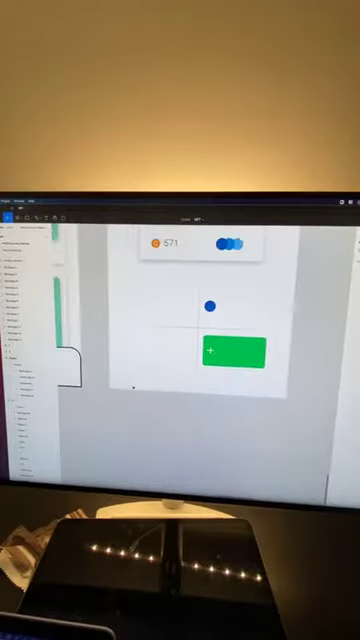
{"action": "scroll", "coordinate": [128, 390], "scroll_direction": "up", "scroll_amount": 2}
{"action": "scroll", "coordinate": [133, 385], "scroll_direction": "up", "scroll_amount": 3}
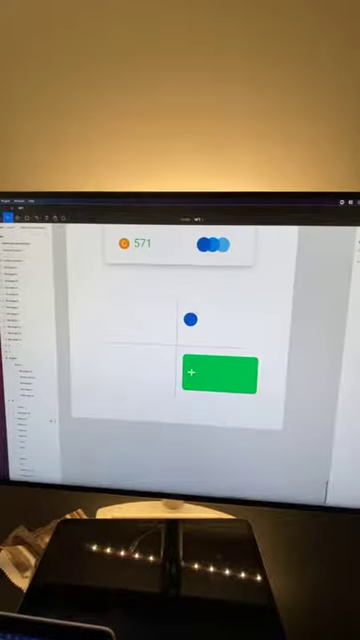
{"action": "left_click", "coordinate": [190, 319]}
Step: Enlarge the blue dot slightly and deselect it
{"action": "left_click_drag", "start_coordinate": [197, 326], "coordinate": [211, 343]}
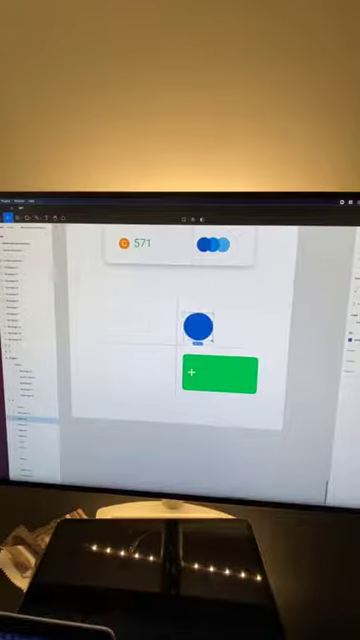
{"action": "mouse_move", "coordinate": [211, 343]}
{"action": "left_mouse_down"}
{"action": "mouse_move", "coordinate": [208, 342]}
{"action": "mouse_move", "coordinate": [211, 345]}
{"action": "left_mouse_up"}
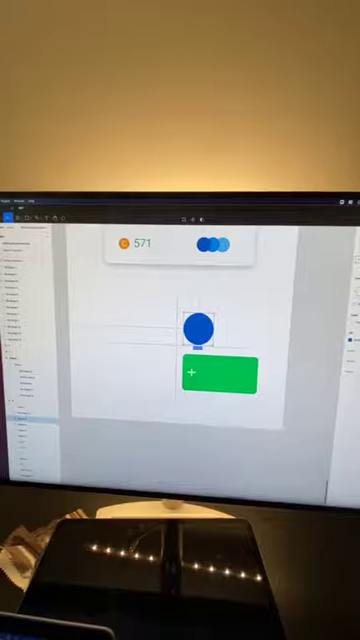
{"action": "key", "text": "Escape"}
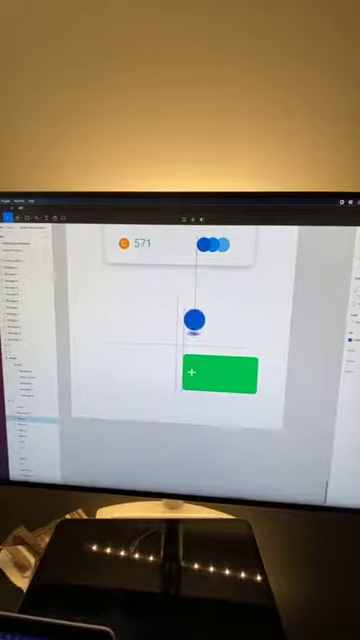
{"action": "left_click", "coordinate": [255, 337]}
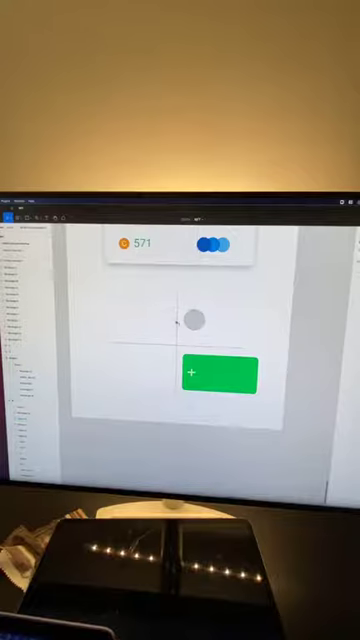
Step: Copy 571 beside the grey circle, delete the upper label, and draw a rectangle over it
{"action": "left_click", "coordinate": [141, 243]}
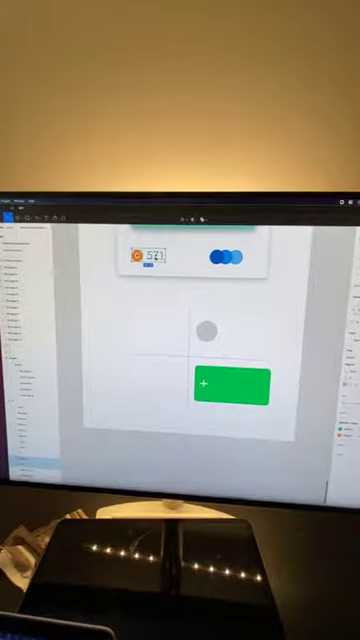
{"action": "left_click_drag", "start_coordinate": [150, 256], "coordinate": [158, 331]}
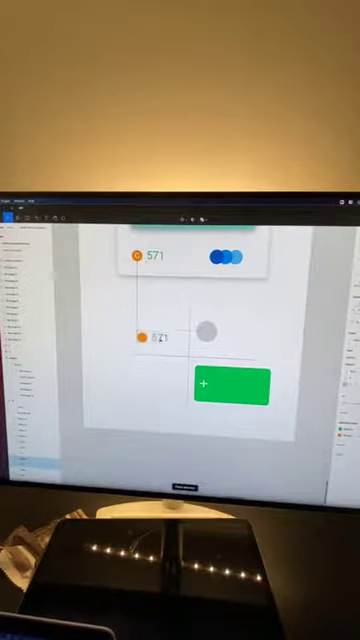
{"action": "left_click_drag", "start_coordinate": [160, 335], "coordinate": [158, 331]}
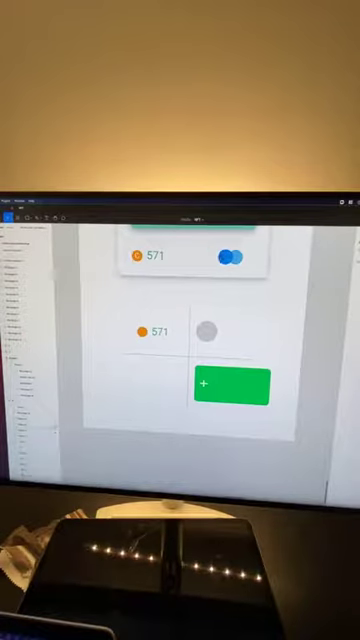
{"action": "double_click", "coordinate": [154, 256]}
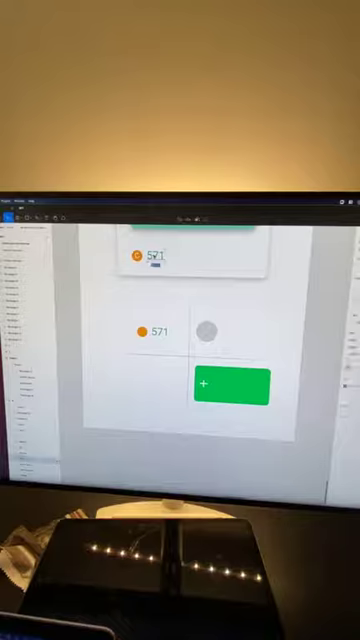
{"action": "key", "text": "BackSpace"}
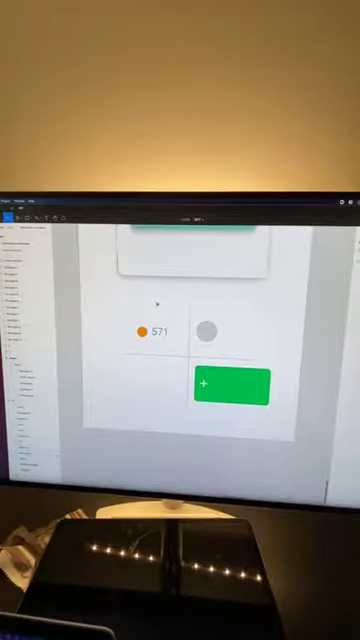
{"action": "scroll", "coordinate": [132, 330], "scroll_direction": "down", "scroll_amount": 5}
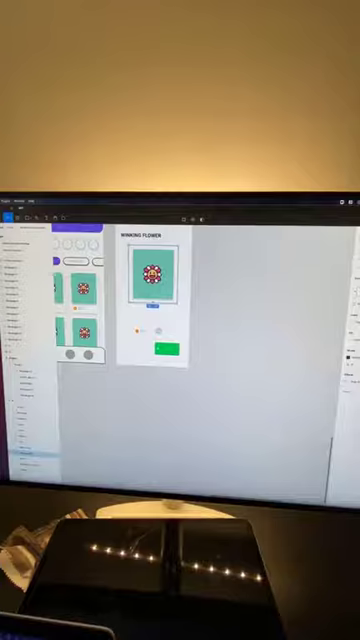
{"action": "left_click", "coordinate": [171, 316]}
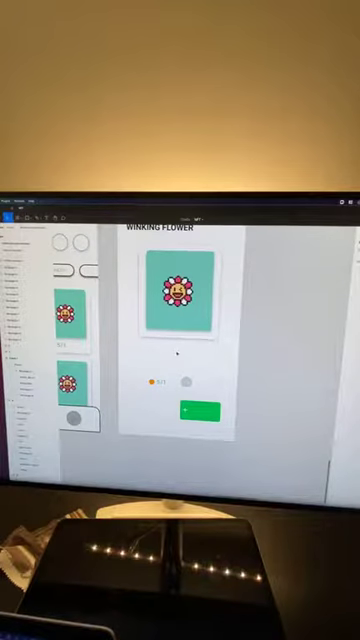
{"action": "scroll", "coordinate": [177, 353], "scroll_direction": "up", "scroll_amount": 3}
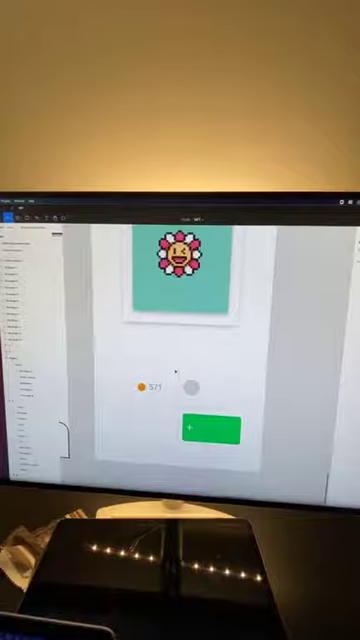
{"action": "scroll", "coordinate": [152, 385], "scroll_direction": "up", "scroll_amount": 3}
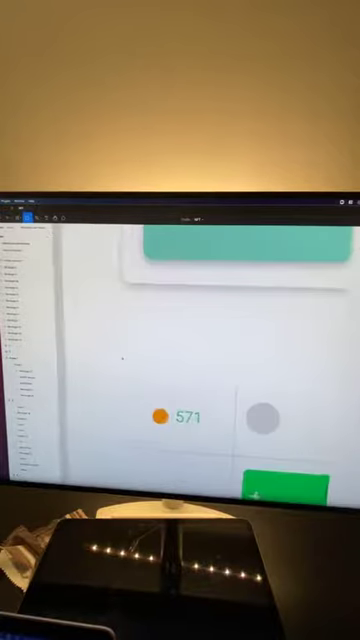
{"action": "scroll", "coordinate": [152, 385], "scroll_direction": "up", "scroll_amount": 2}
{"action": "left_click_drag", "start_coordinate": [86, 345], "coordinate": [188, 413]}
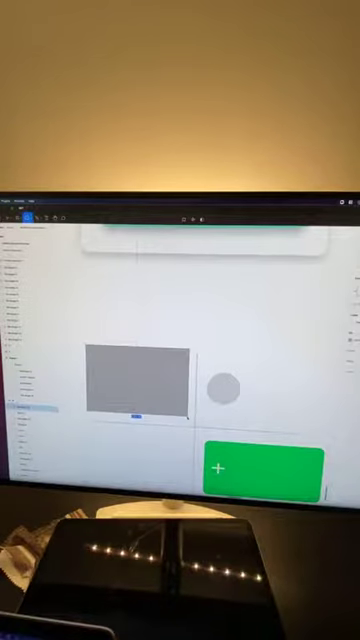
Step: Give the rectangle a white fill and a drop shadow, with no outline
{"action": "left_click", "coordinate": [52, 408]}
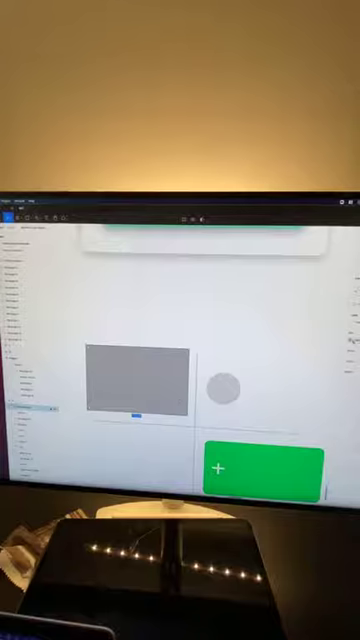
{"action": "left_click", "coordinate": [352, 340]}
{"action": "left_click_drag", "start_coordinate": [320, 404], "coordinate": [290, 404]}
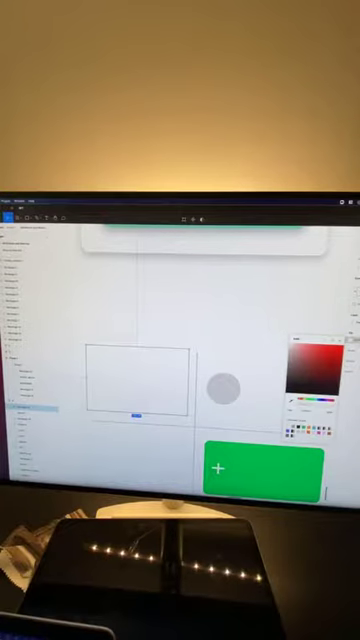
{"action": "left_click", "coordinate": [352, 345]}
{"action": "left_click", "coordinate": [350, 352]}
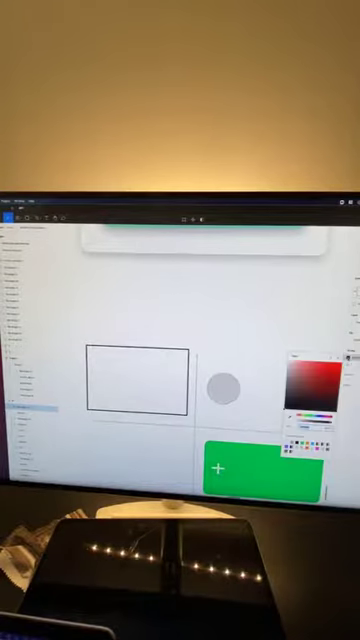
{"action": "key", "text": "Escape"}
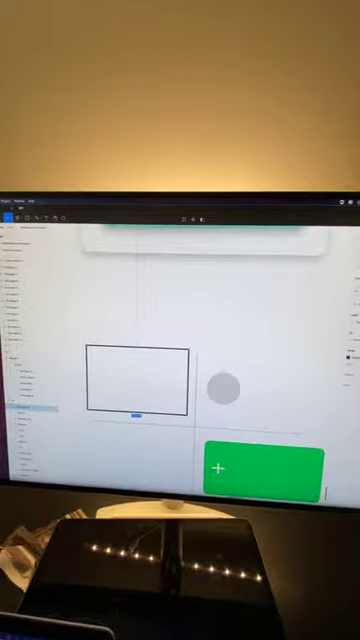
{"action": "key", "text": "ctrl+z"}
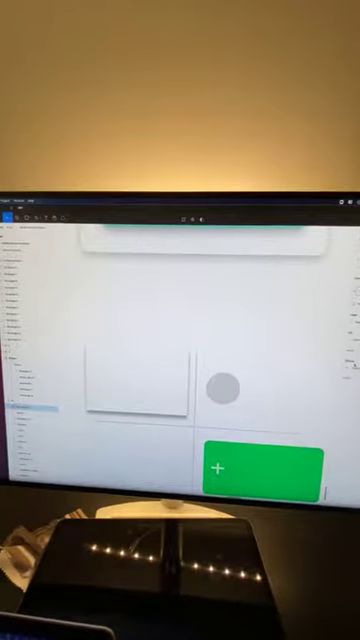
{"action": "left_click", "coordinate": [345, 369]}
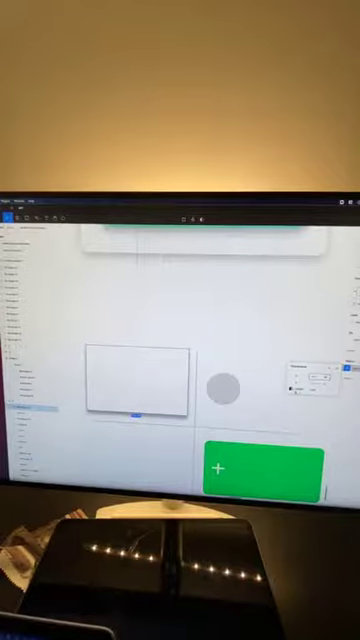
{"action": "left_click", "coordinate": [292, 386]}
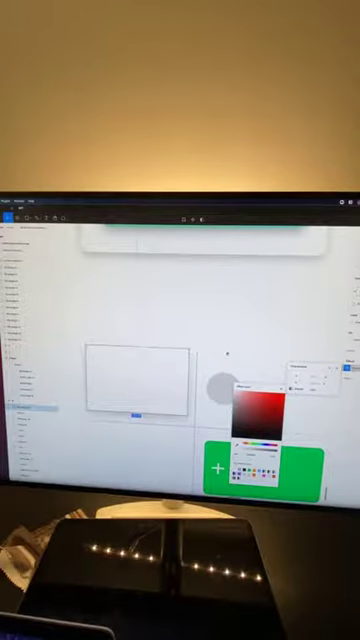
Step: Send the white rectangle back behind the 571 counter
{"action": "right_click", "coordinate": [182, 360]}
{"action": "left_click", "coordinate": [199, 386]}
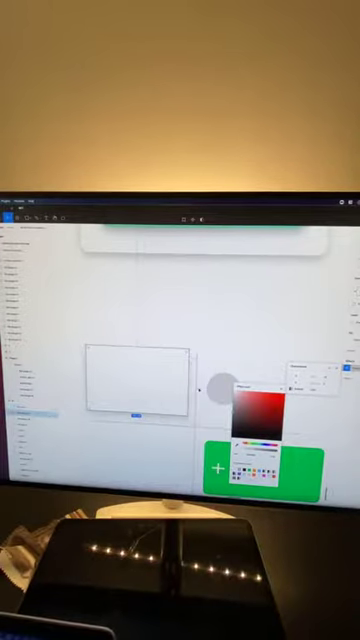
{"action": "key", "text": "Down"}
{"action": "key", "text": "Down"}
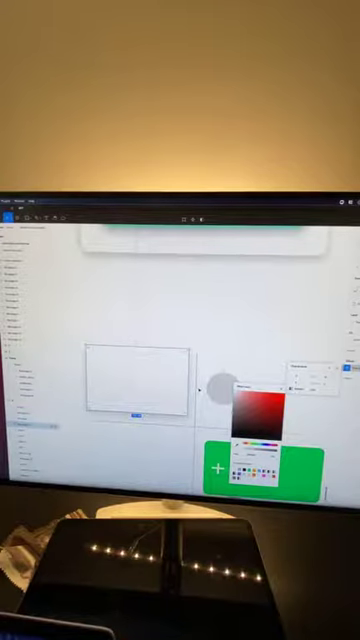
{"action": "key", "text": "Down"}
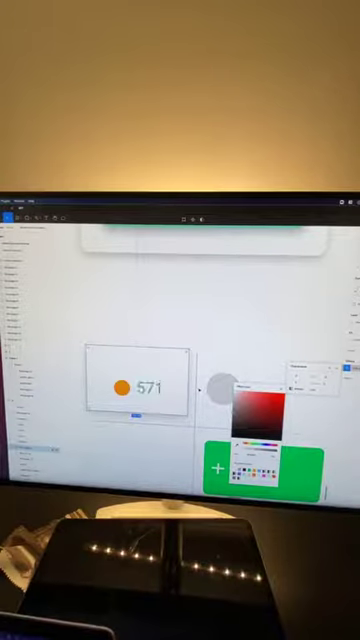
{"action": "left_click", "coordinate": [229, 340]}
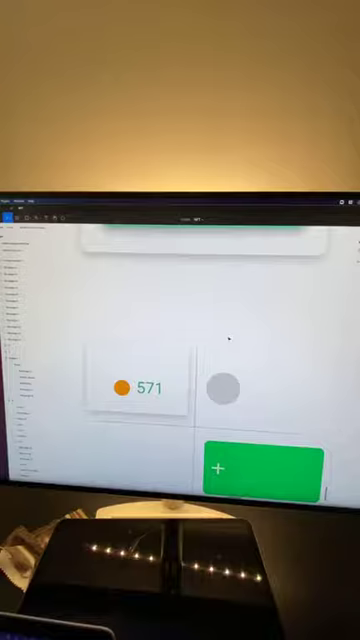
{"action": "left_click", "coordinate": [186, 354]}
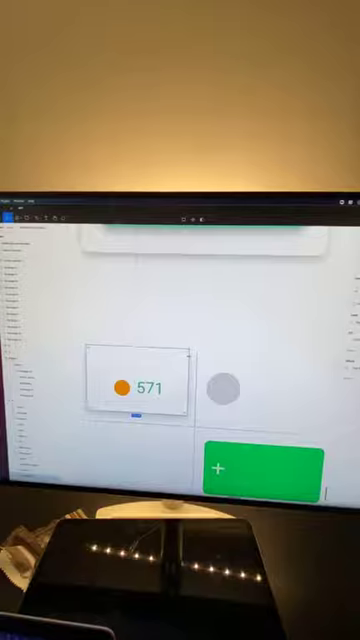
{"action": "scroll", "coordinate": [148, 376], "scroll_direction": "down", "scroll_amount": 2}
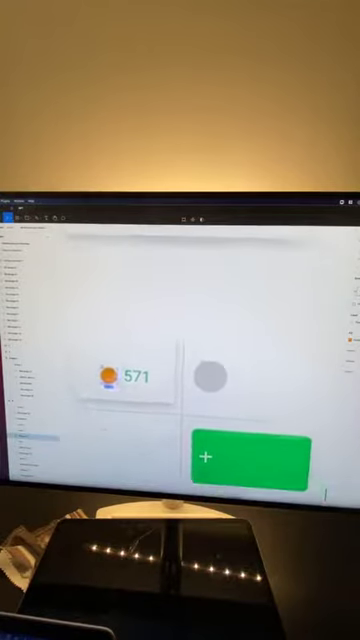
Step: Select the 571 card's text layer and adjust the 571 number inside it
{"action": "left_click", "coordinate": [140, 323]}
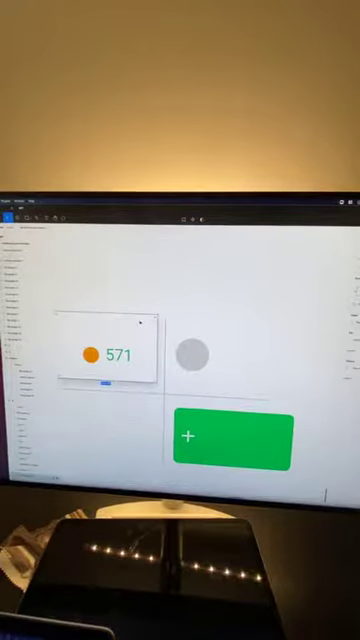
{"action": "scroll", "coordinate": [111, 285], "scroll_direction": "down", "scroll_amount": 3}
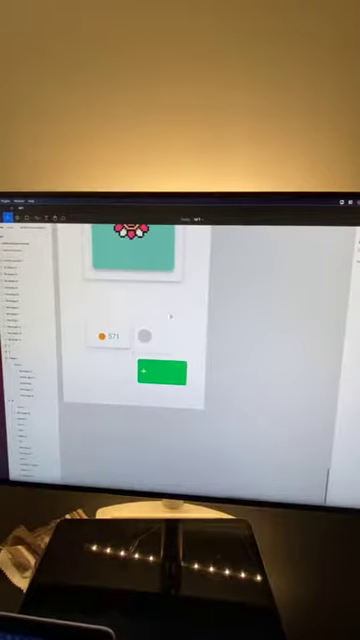
{"action": "left_click", "coordinate": [95, 325]}
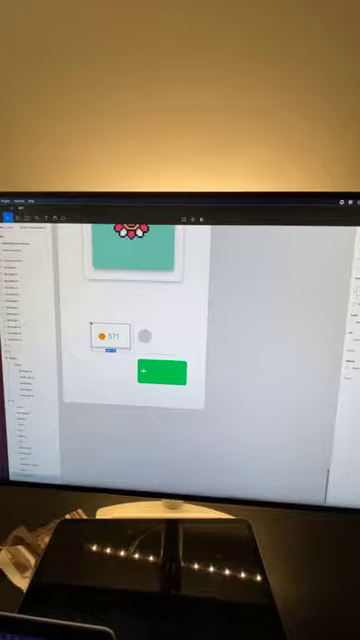
{"action": "scroll", "coordinate": [92, 325], "scroll_direction": "up", "scroll_amount": 3}
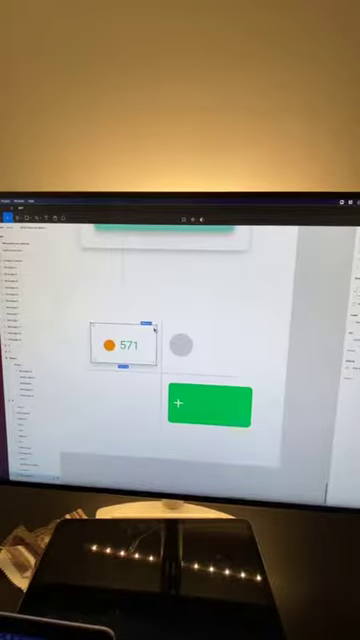
{"action": "scroll", "coordinate": [178, 306], "scroll_direction": "down", "scroll_amount": 3}
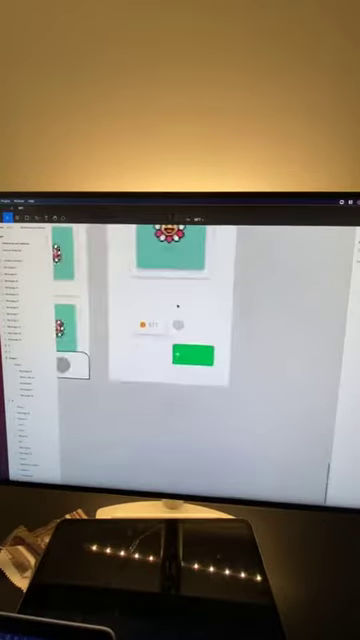
{"action": "scroll", "coordinate": [130, 333], "scroll_direction": "up", "scroll_amount": 3}
{"action": "scroll", "coordinate": [170, 360], "scroll_direction": "left", "scroll_amount": 1}
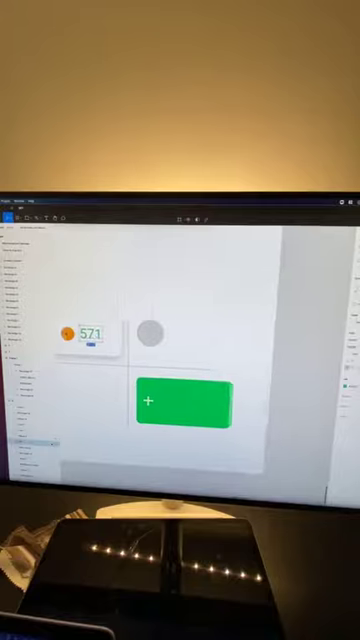
{"action": "scroll", "coordinate": [190, 360], "scroll_direction": "left", "scroll_amount": 2}
{"action": "key", "text": "Tab"}
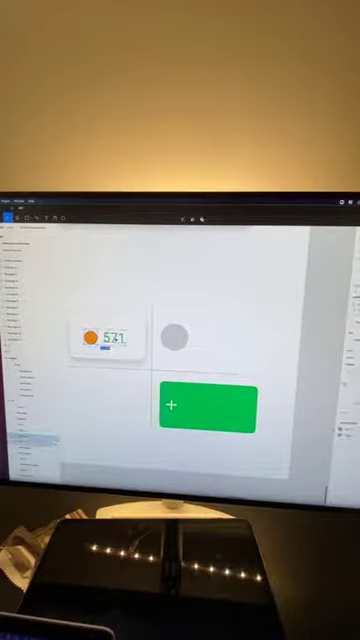
{"action": "key", "text": "Tab"}
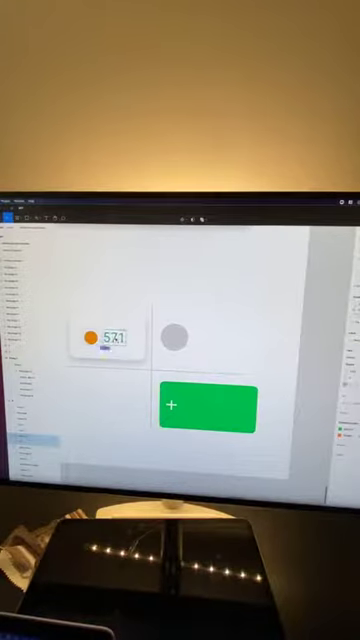
{"action": "key", "text": "Return"}
{"action": "key", "text": "Escape"}
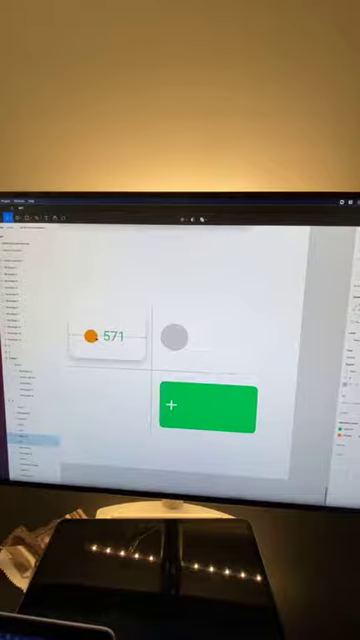
{"action": "scroll", "coordinate": [238, 322], "scroll_direction": "down", "scroll_amount": 5}
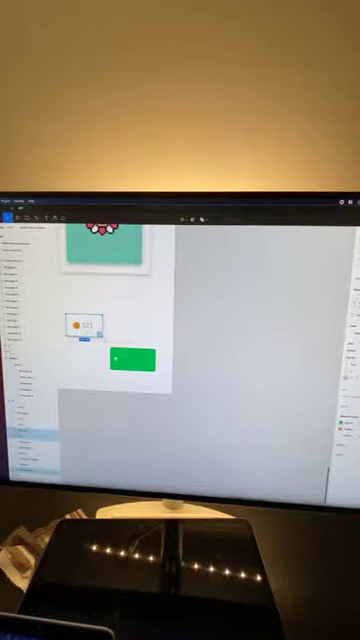
Step: Duplicate the 571 card to the right and down beside the green button
{"action": "left_click_drag", "start_coordinate": [85, 325], "coordinate": [127, 326]}
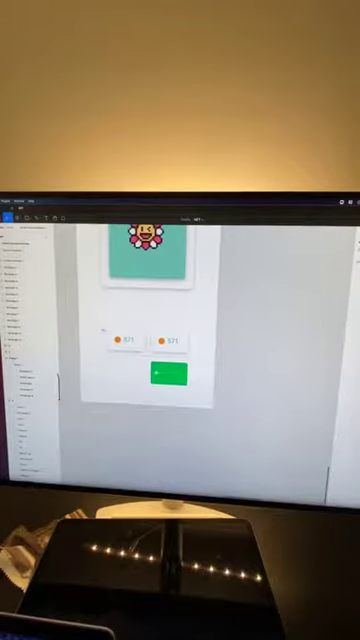
{"action": "left_click", "coordinate": [125, 341]}
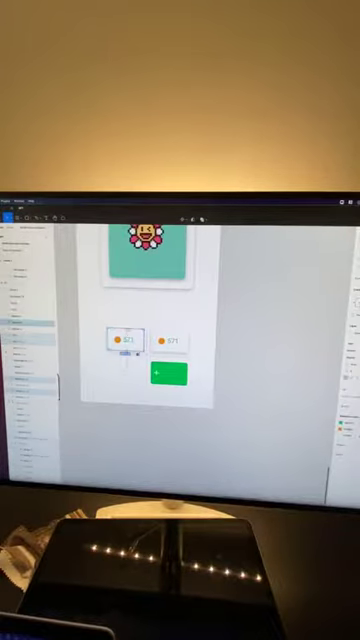
{"action": "left_click_drag", "start_coordinate": [125, 341], "coordinate": [125, 372]}
{"action": "left_click", "coordinate": [139, 388]}
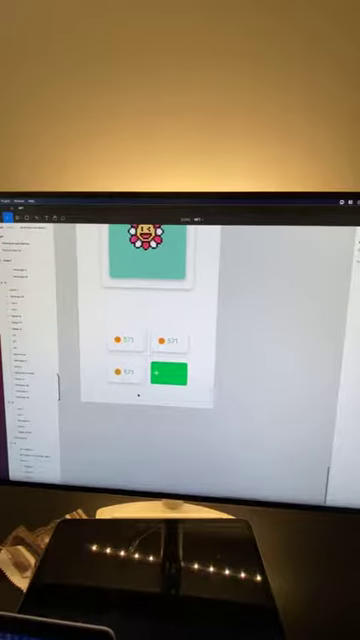
{"action": "scroll", "coordinate": [138, 380], "scroll_direction": "right", "scroll_amount": 3}
{"action": "left_click", "coordinate": [131, 355]}
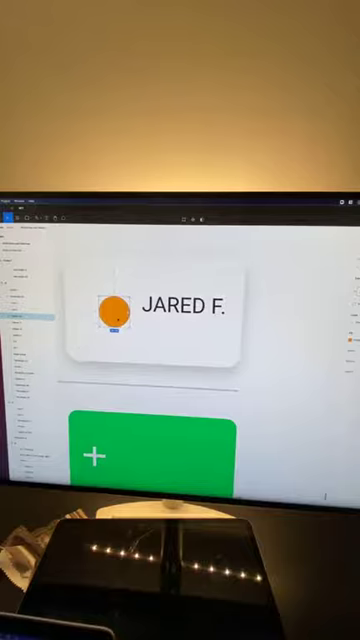
{"action": "left_click", "coordinate": [92, 310]}
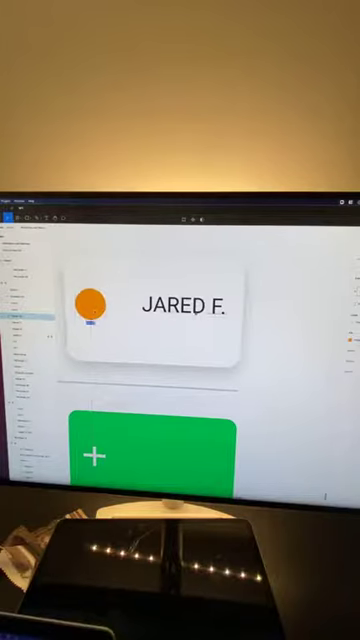
{"action": "left_click", "coordinate": [178, 310]}
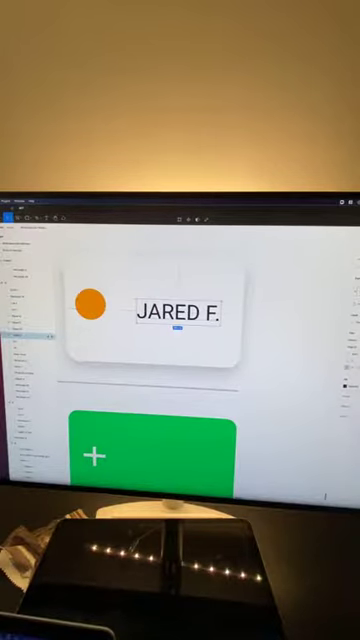
{"action": "left_click", "coordinate": [90, 305]}
{"action": "left_click_drag", "start_coordinate": [90, 305], "coordinate": [97, 311]}
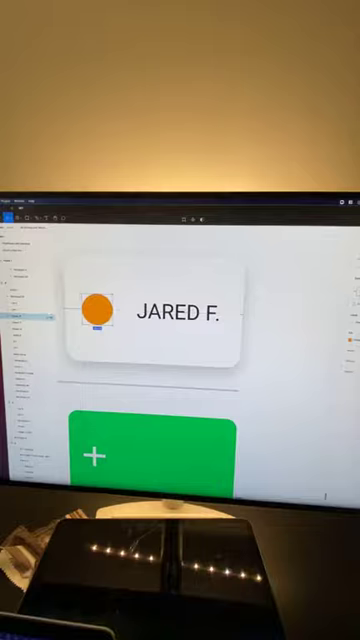
{"action": "left_click", "coordinate": [352, 340]}
{"action": "left_click", "coordinate": [290, 390]}
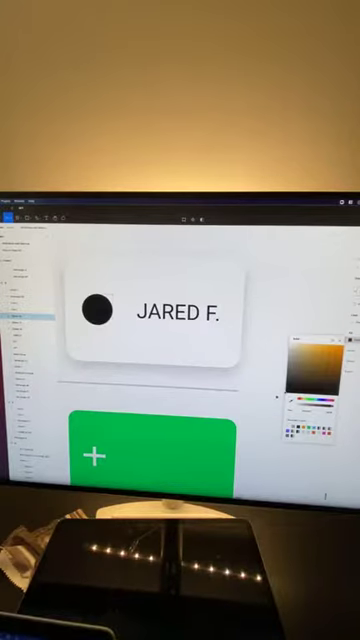
{"action": "scroll", "coordinate": [285, 285], "scroll_direction": "down", "scroll_amount": 5}
{"action": "scroll", "coordinate": [200, 333], "scroll_direction": "up", "scroll_amount": 3}
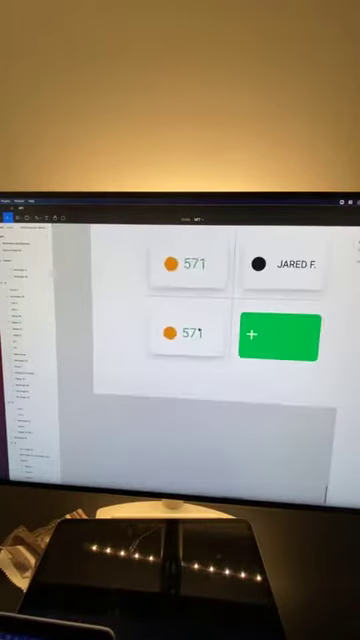
{"action": "left_click", "coordinate": [189, 334]}
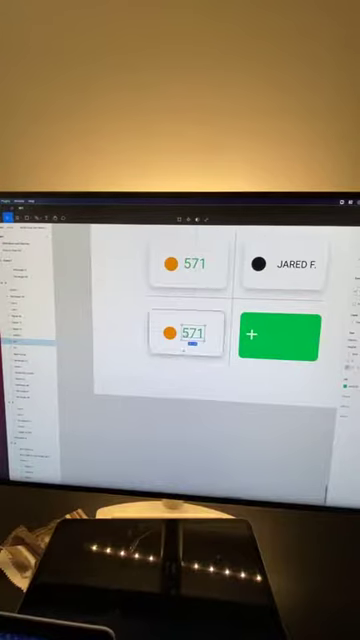
{"action": "left_click", "coordinate": [195, 284]}
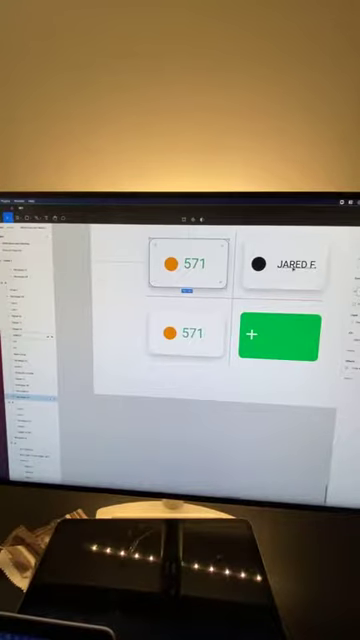
Step: Paste the JARED F. text onto the green button as 'PLACE A BID', right of the plus icon
{"action": "left_click", "coordinate": [295, 266]}
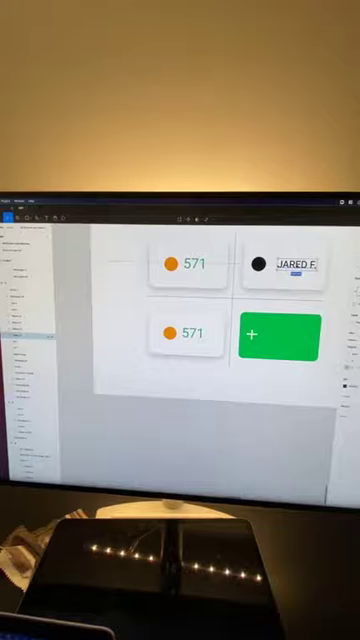
{"action": "key", "text": "alt"}
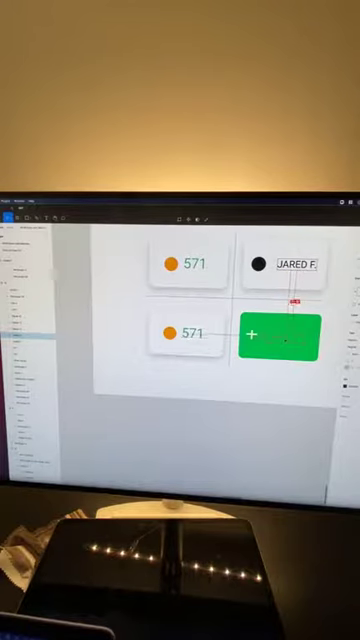
{"action": "key", "text": "Escape"}
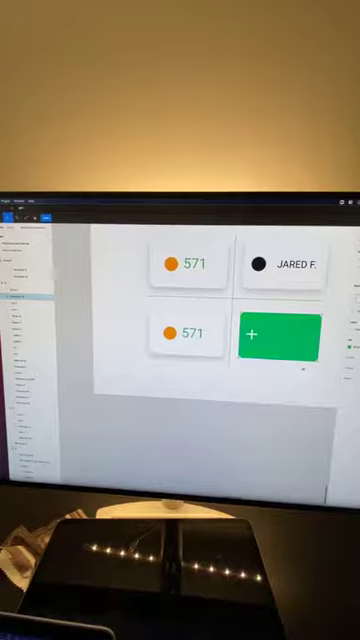
{"action": "left_click", "coordinate": [292, 352]}
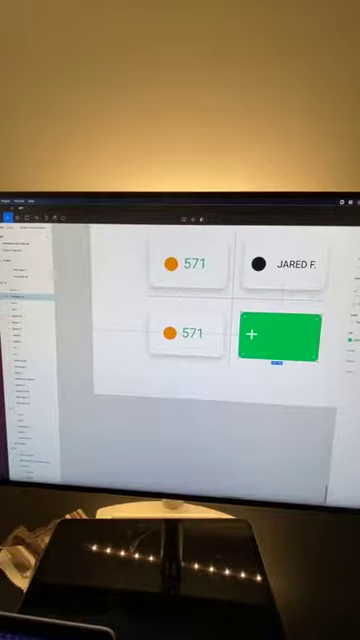
{"action": "key", "text": "ctrl+v"}
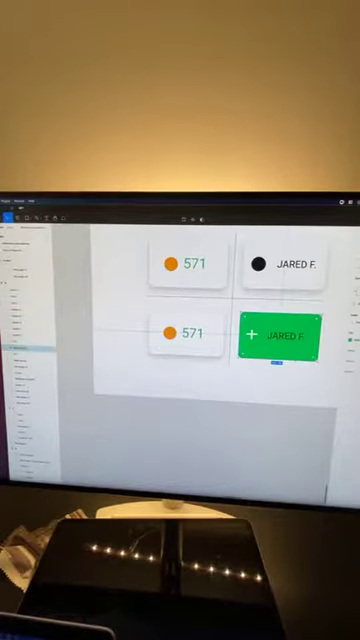
{"action": "key", "text": "Return"}
{"action": "type", "text": "LACE A BID"}
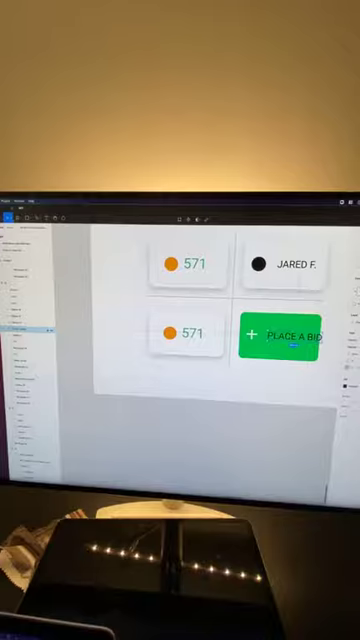
{"action": "left_click_drag", "start_coordinate": [295, 338], "coordinate": [288, 338]}
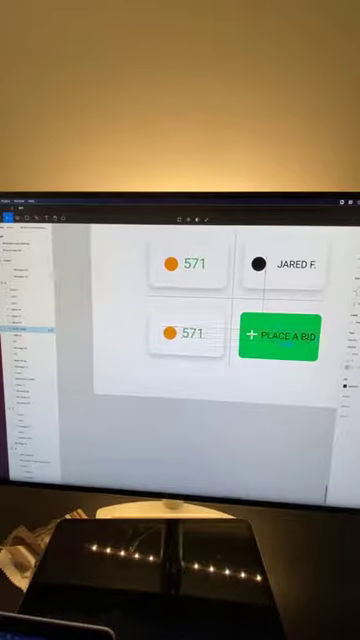
{"action": "left_click", "coordinate": [250, 378]}
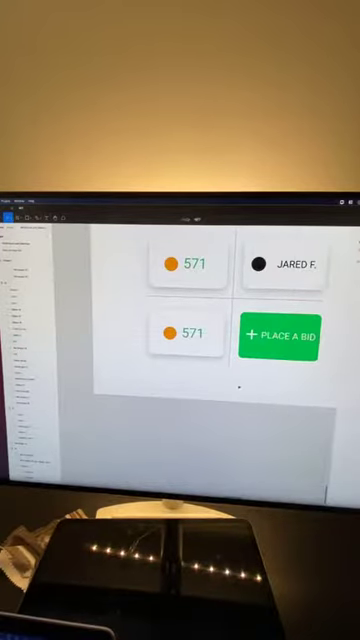
{"action": "left_click", "coordinate": [248, 336]}
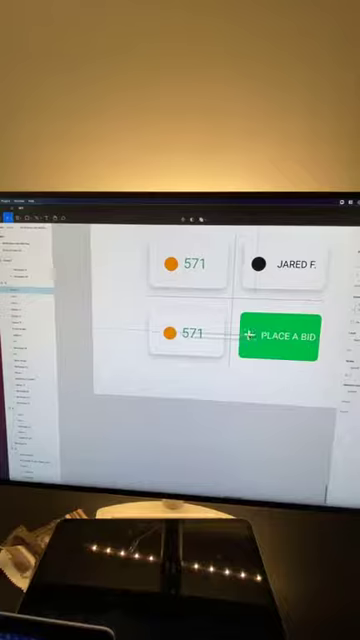
{"action": "left_click", "coordinate": [287, 338]}
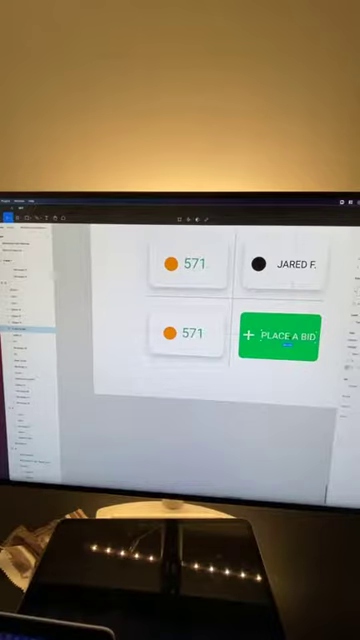
{"action": "scroll", "coordinate": [286, 343], "scroll_direction": "down", "scroll_amount": 5}
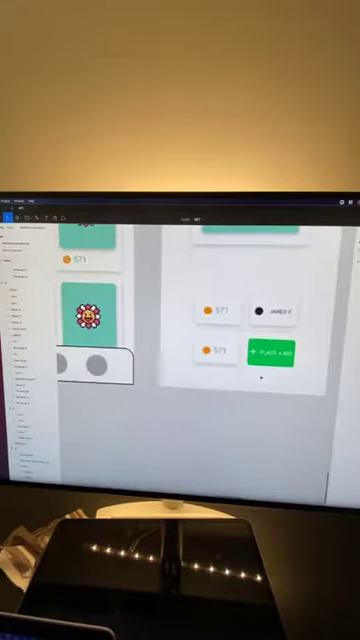
Step: Replace the lower card's 571 text with four orange circles in a row
{"action": "left_click", "coordinate": [216, 372]}
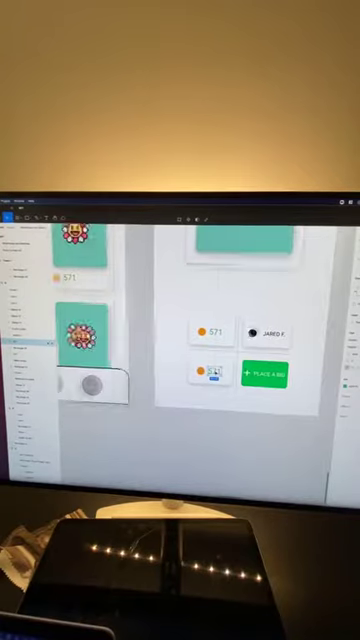
{"action": "scroll", "coordinate": [213, 372], "scroll_direction": "up", "scroll_amount": 5}
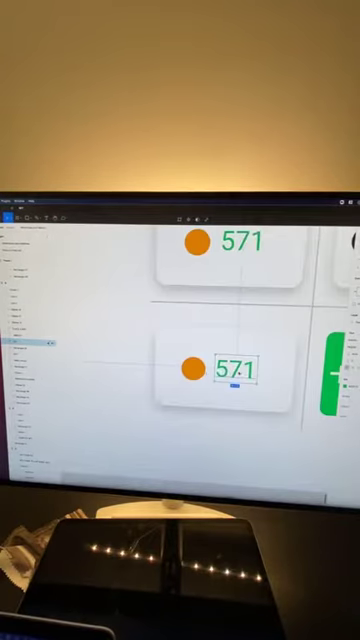
{"action": "key", "text": "Delete"}
{"action": "left_click", "coordinate": [193, 369]}
{"action": "mouse_move", "coordinate": [193, 369]}
{"action": "left_mouse_down"}
{"action": "mouse_move", "coordinate": [176, 365]}
{"action": "mouse_move", "coordinate": [200, 368]}
{"action": "left_mouse_up"}
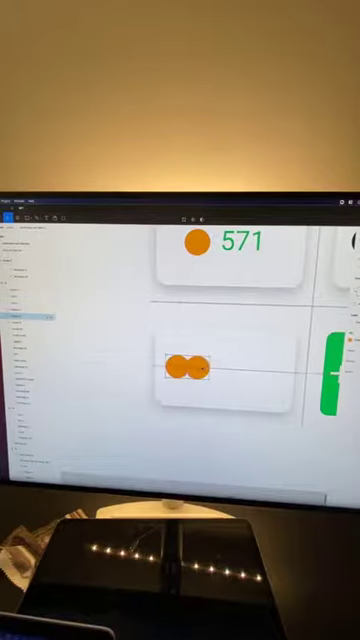
{"action": "key", "text": "ctrl+d"}
{"action": "key", "text": "ctrl+d"}
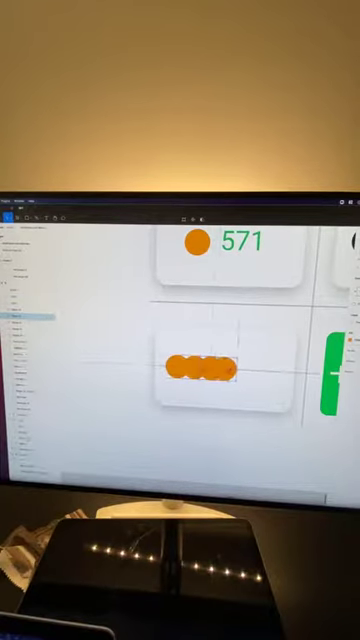
{"action": "left_click", "coordinate": [267, 373]}
Step: Copy the 571 text beside the circles as a '+22 MORE' label, moved down-left
{"action": "left_click", "coordinate": [248, 243]}
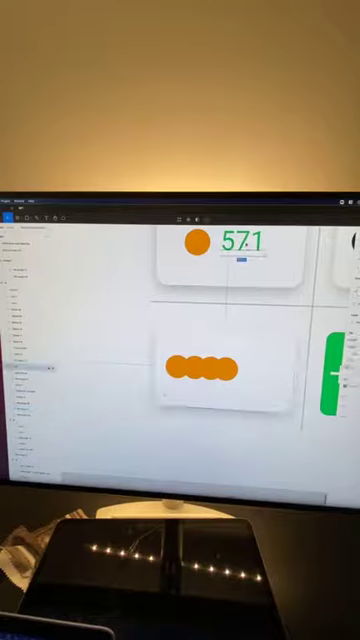
{"action": "left_click_drag", "start_coordinate": [243, 243], "coordinate": [262, 374]}
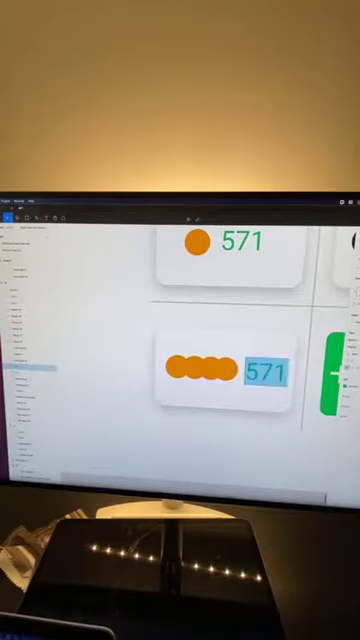
{"action": "type", "text": "+22"}
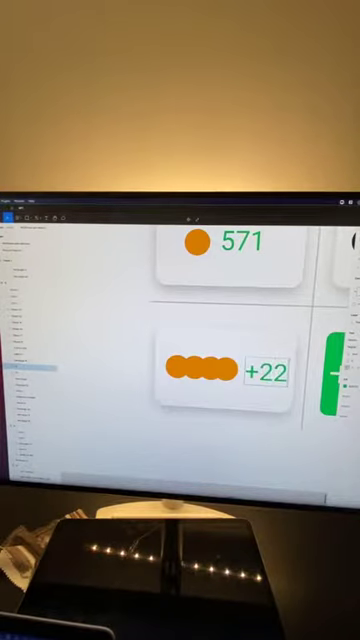
{"action": "type", "text": " MO"}
{"action": "key", "text": "ctrl+a"}
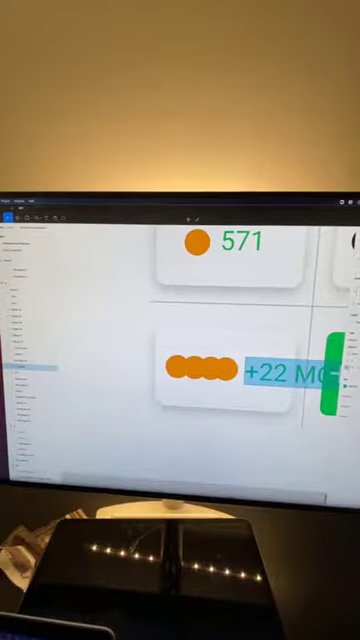
{"action": "key", "text": "ctrl+shift+comma"}
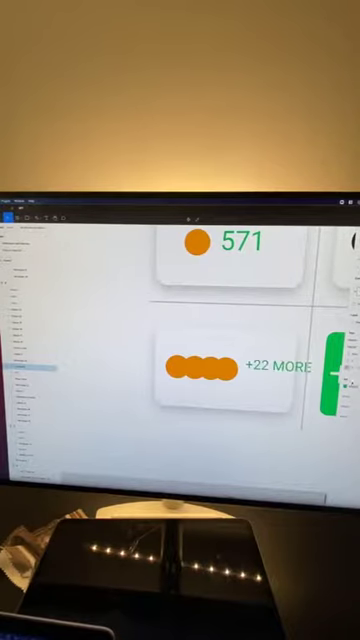
{"action": "key", "text": "ctrl+a"}
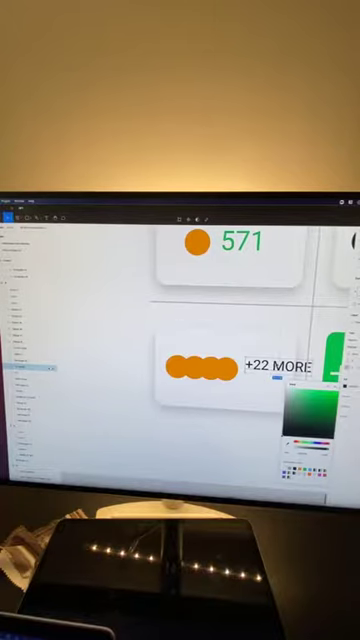
{"action": "mouse_move", "coordinate": [278, 366]}
{"action": "left_mouse_down"}
{"action": "mouse_move", "coordinate": [258, 393]}
{"action": "mouse_move", "coordinate": [250, 391]}
{"action": "left_mouse_up"}
{"action": "key", "text": "Escape"}
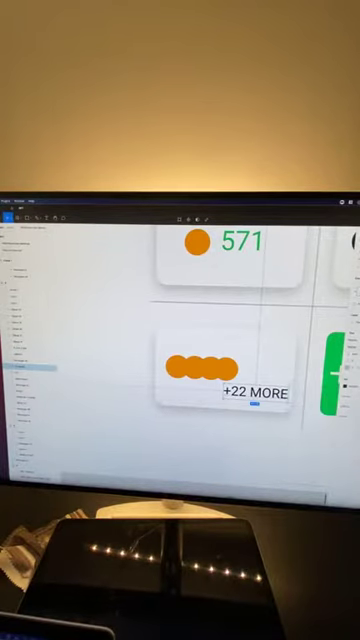
Step: Change the '+22 MORE' text fill to a lighter grey
{"action": "key", "text": "Escape"}
{"action": "left_click", "coordinate": [249, 390]}
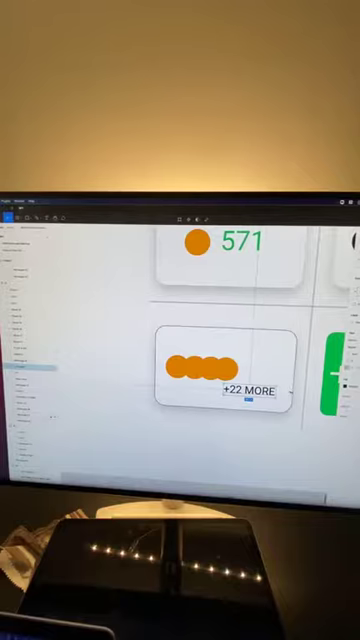
{"action": "left_click", "coordinate": [350, 382]}
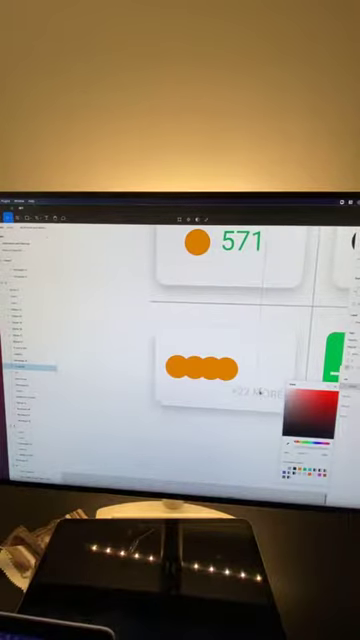
{"action": "scroll", "coordinate": [234, 416], "scroll_direction": "down", "scroll_amount": 5}
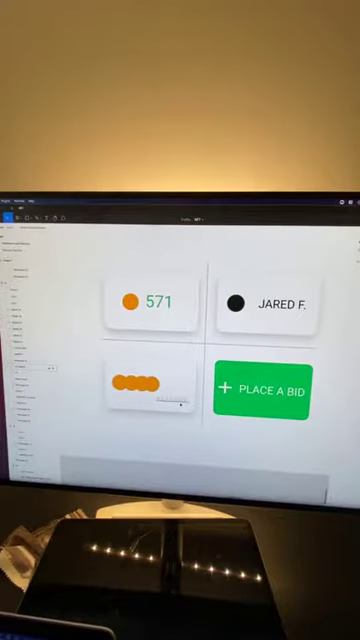
Step: Set the '+22 MORE' label level beside the four orange dots
{"action": "left_click_drag", "start_coordinate": [173, 404], "coordinate": [180, 390]}
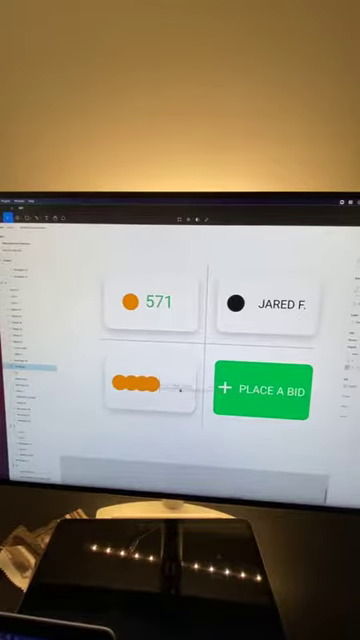
{"action": "scroll", "coordinate": [180, 388], "scroll_direction": "down", "scroll_amount": 5}
{"action": "scroll", "coordinate": [180, 390], "scroll_direction": "up", "scroll_amount": 2}
{"action": "scroll", "coordinate": [165, 405], "scroll_direction": "up", "scroll_amount": 3}
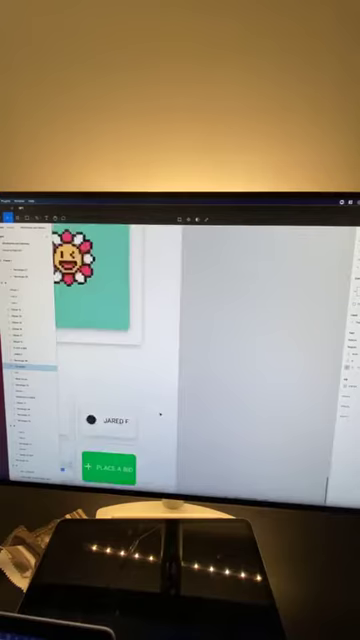
{"action": "scroll", "coordinate": [160, 412], "scroll_direction": "up", "scroll_amount": 2}
{"action": "scroll", "coordinate": [160, 412], "scroll_direction": "up", "scroll_amount": 5}
{"action": "scroll", "coordinate": [160, 412], "scroll_direction": "right", "scroll_amount": 5}
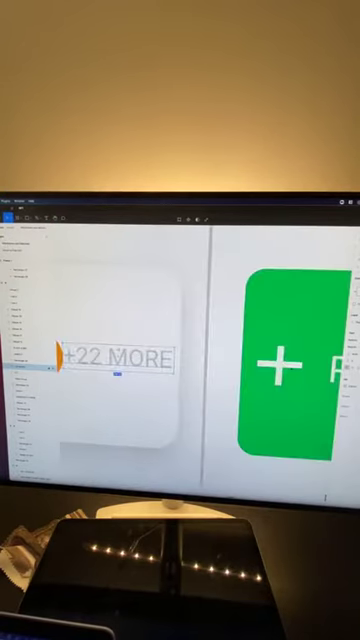
{"action": "key", "text": "Return"}
{"action": "key", "text": "Escape"}
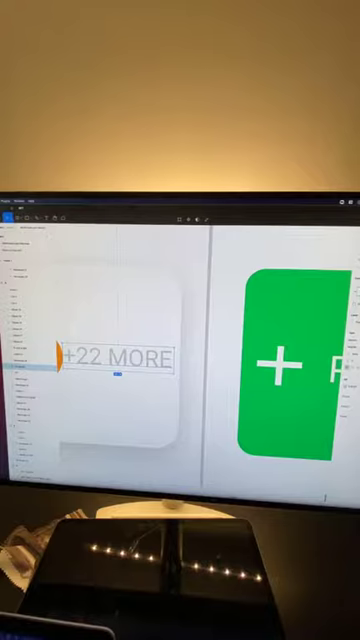
{"action": "left_click", "coordinate": [150, 379]}
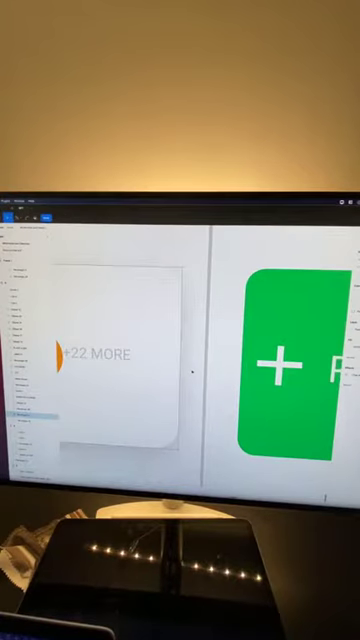
{"action": "scroll", "coordinate": [190, 360], "scroll_direction": "left", "scroll_amount": 3}
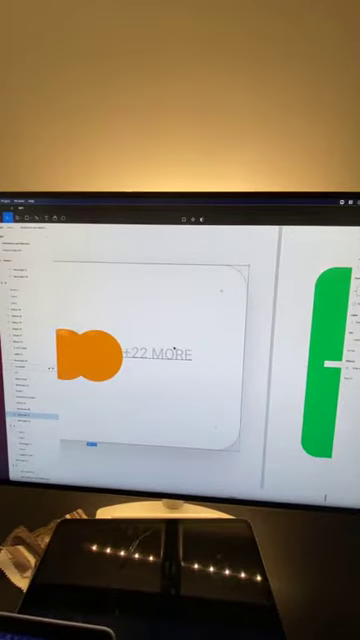
{"action": "scroll", "coordinate": [180, 353], "scroll_direction": "down", "scroll_amount": 3}
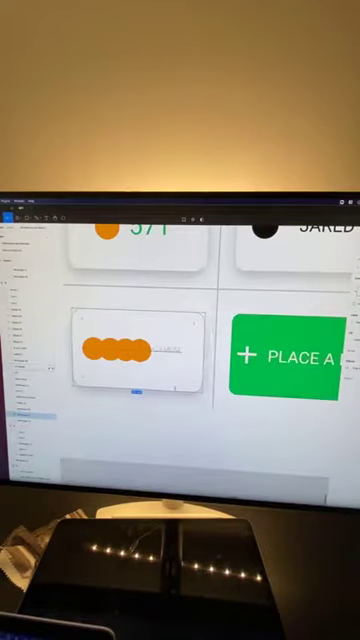
{"action": "left_click", "coordinate": [176, 420]}
{"action": "left_click", "coordinate": [172, 352]}
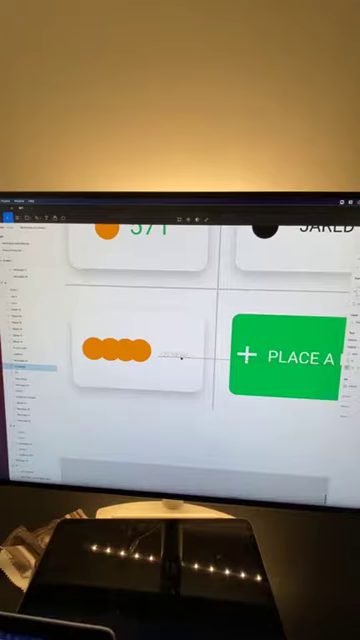
{"action": "left_click", "coordinate": [115, 349]}
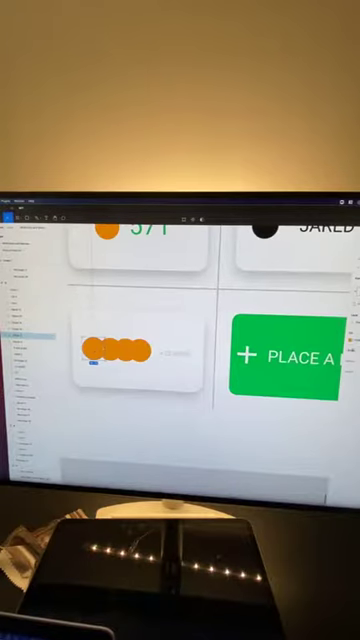
Step: Give the dots greyscale fills, group them, and flip horizontally so black is leftmost
{"action": "left_click", "coordinate": [352, 345]}
{"action": "key", "text": "Escape"}
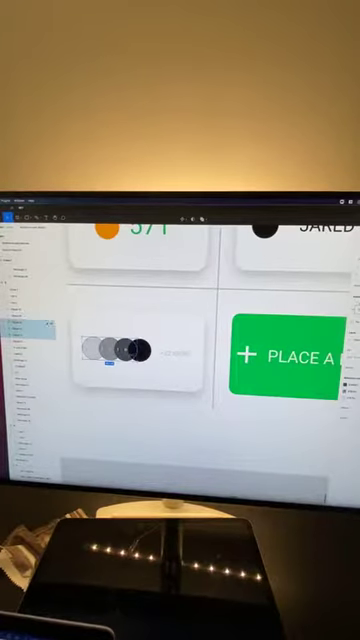
{"action": "key", "text": "ctrl+g"}
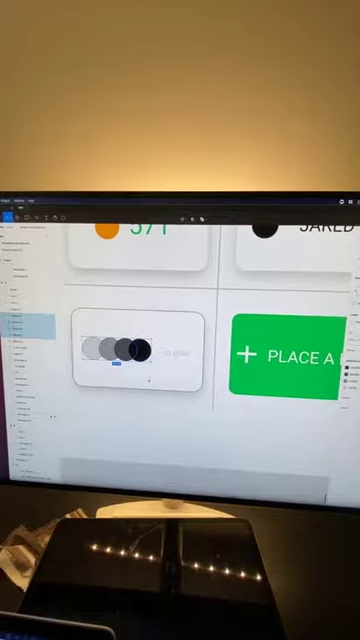
{"action": "key", "text": "shift+h"}
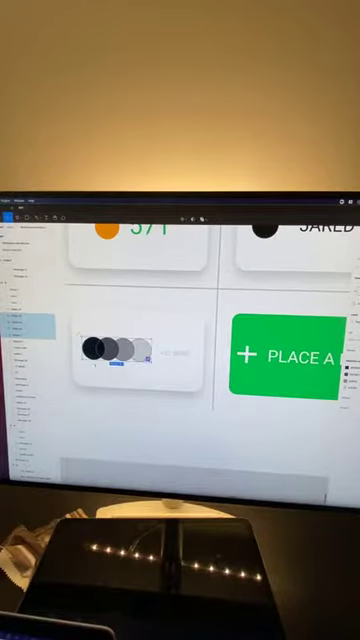
{"action": "left_click", "coordinate": [125, 410]}
{"action": "scroll", "coordinate": [125, 410], "scroll_direction": "down", "scroll_amount": 1}
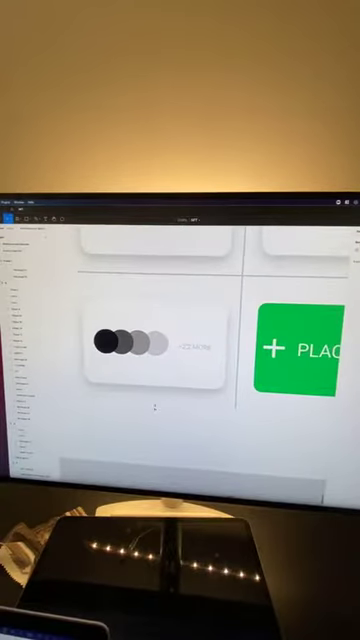
Step: Check the '+22 MORE' label and the four-card group's fill colour
{"action": "left_click", "coordinate": [193, 350]}
{"action": "scroll", "coordinate": [165, 410], "scroll_direction": "down", "scroll_amount": 3}
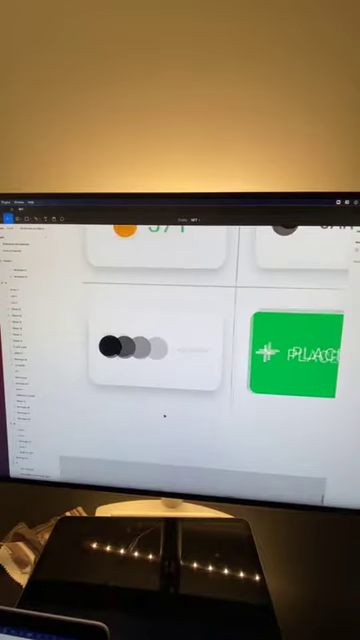
{"action": "scroll", "coordinate": [190, 370], "scroll_direction": "down", "scroll_amount": 2}
{"action": "scroll", "coordinate": [190, 370], "scroll_direction": "down", "scroll_amount": 2}
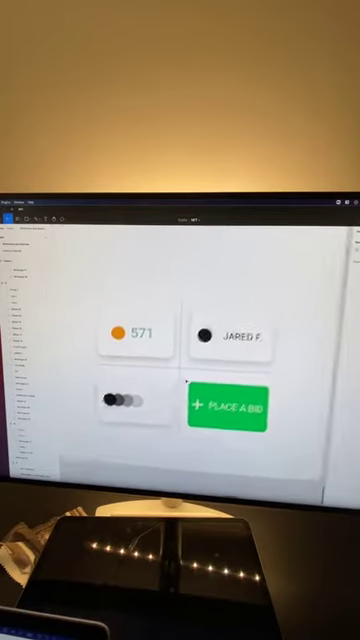
{"action": "scroll", "coordinate": [190, 370], "scroll_direction": "down", "scroll_amount": 3}
{"action": "scroll", "coordinate": [190, 375], "scroll_direction": "down", "scroll_amount": 3}
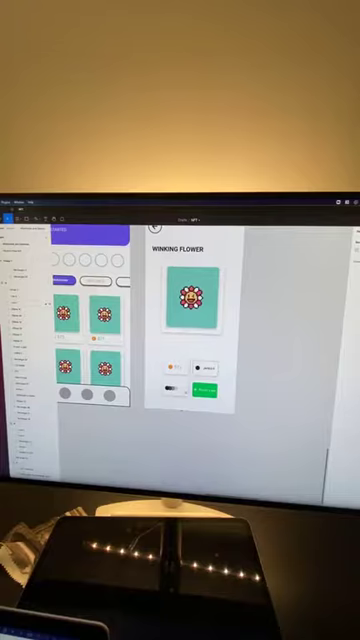
{"action": "scroll", "coordinate": [209, 411], "scroll_direction": "up", "scroll_amount": 4}
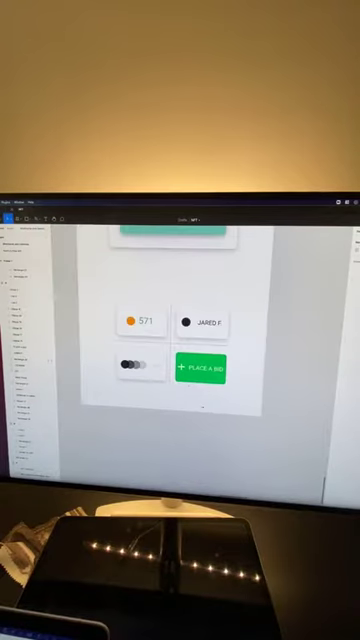
{"action": "left_click", "coordinate": [172, 345]}
{"action": "left_click", "coordinate": [172, 345]}
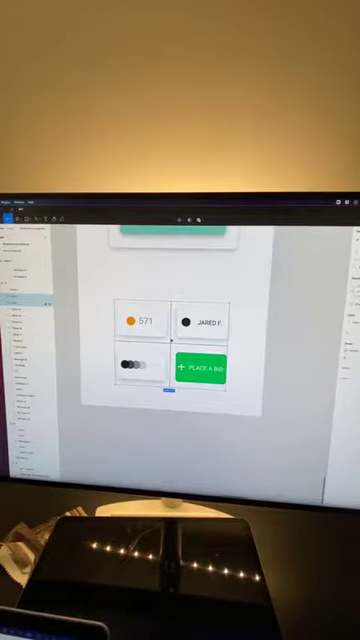
{"action": "left_click", "coordinate": [347, 350]}
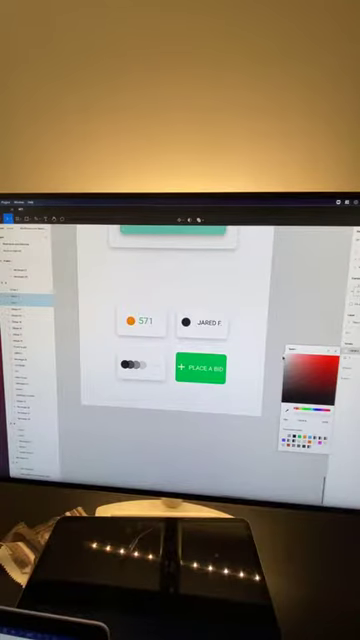
{"action": "scroll", "coordinate": [247, 322], "scroll_direction": "down", "scroll_amount": 5}
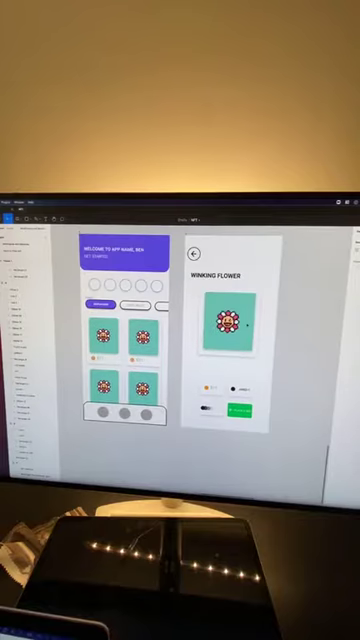
Step: Change the WINKING FLOWER heading's fill from black to purple
{"action": "left_click", "coordinate": [215, 275]}
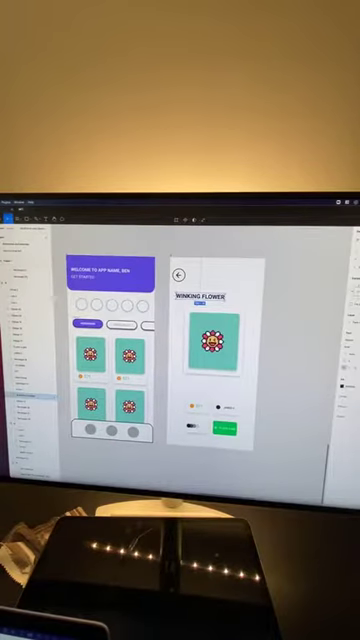
{"action": "left_click", "coordinate": [341, 388]}
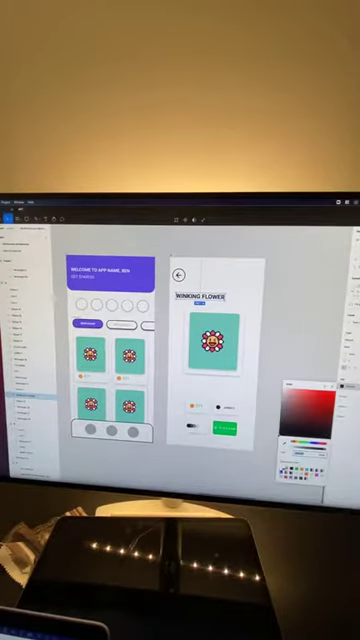
{"action": "left_click", "coordinate": [316, 441]}
{"action": "left_click", "coordinate": [287, 375]}
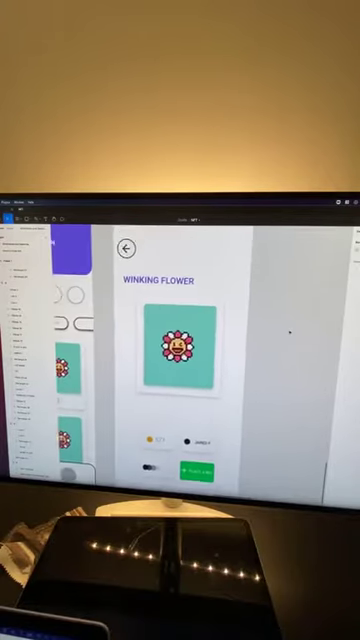
{"action": "scroll", "coordinate": [290, 333], "scroll_direction": "left", "scroll_amount": 5}
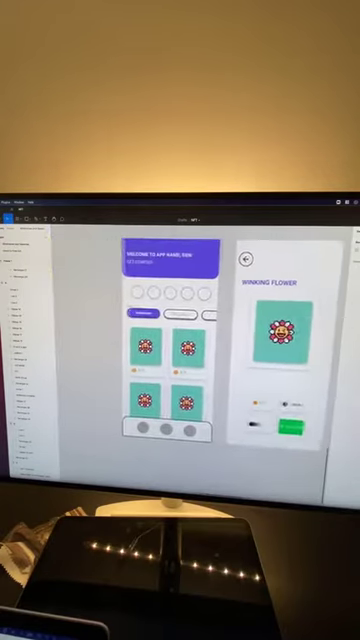
{"action": "scroll", "coordinate": [290, 333], "scroll_direction": "left", "scroll_amount": 4}
{"action": "scroll", "coordinate": [226, 354], "scroll_direction": "up", "scroll_amount": 2}
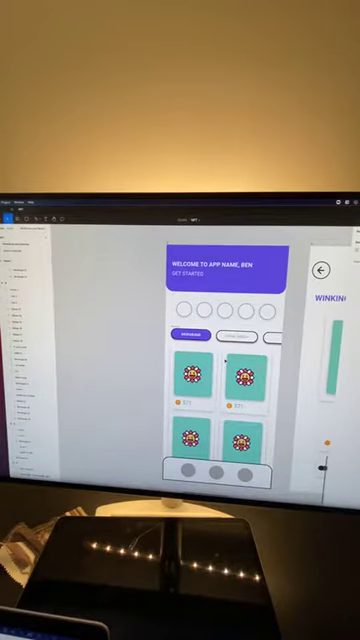
{"action": "scroll", "coordinate": [260, 350], "scroll_direction": "up", "scroll_amount": 3}
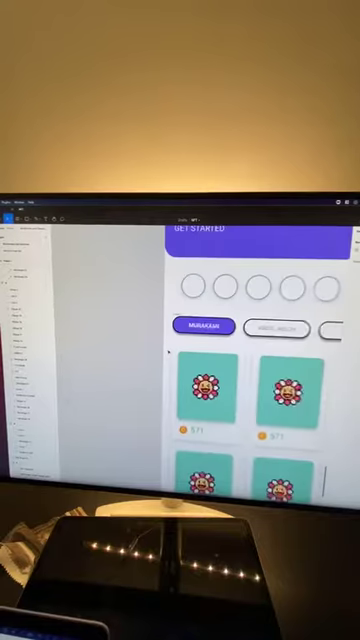
{"action": "scroll", "coordinate": [260, 350], "scroll_direction": "up", "scroll_amount": 2}
{"action": "scroll", "coordinate": [215, 390], "scroll_direction": "down", "scroll_amount": 3}
{"action": "scroll", "coordinate": [200, 370], "scroll_direction": "up", "scroll_amount": 4}
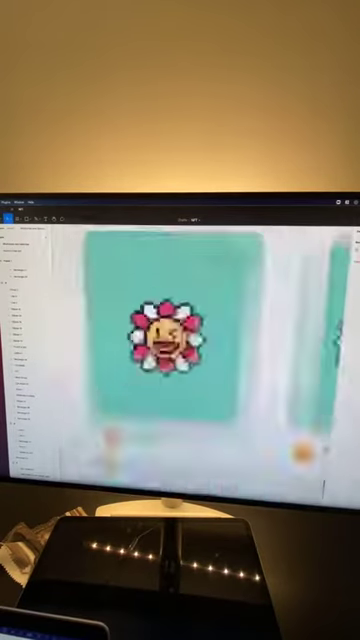
{"action": "scroll", "coordinate": [200, 370], "scroll_direction": "up", "scroll_amount": 2}
{"action": "scroll", "coordinate": [200, 370], "scroll_direction": "down", "scroll_amount": 3}
{"action": "scroll", "coordinate": [200, 360], "scroll_direction": "down", "scroll_amount": 4}
{"action": "scroll", "coordinate": [200, 360], "scroll_direction": "down", "scroll_amount": 1}
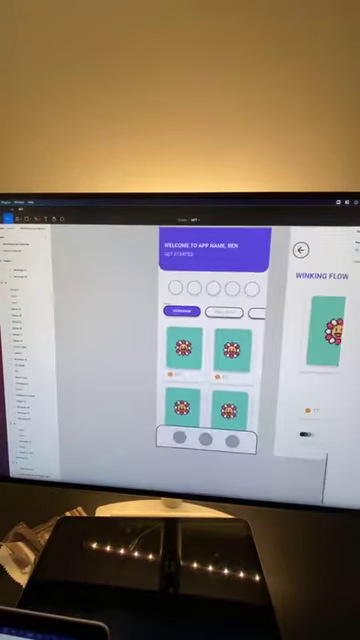
{"action": "scroll", "coordinate": [200, 360], "scroll_direction": "down", "scroll_amount": 1}
{"action": "scroll", "coordinate": [200, 360], "scroll_direction": "down", "scroll_amount": 3}
{"action": "scroll", "coordinate": [200, 360], "scroll_direction": "down", "scroll_amount": 3}
{"action": "scroll", "coordinate": [200, 360], "scroll_direction": "down", "scroll_amount": 3}
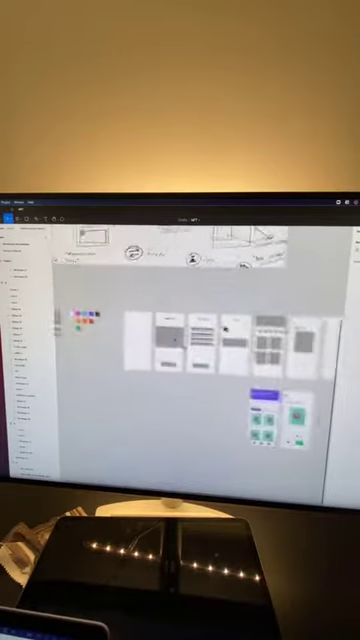
{"action": "scroll", "coordinate": [200, 360], "scroll_direction": "down", "scroll_amount": 2}
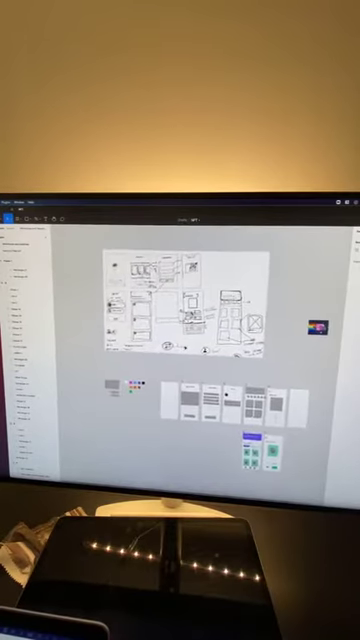
{"action": "scroll", "coordinate": [200, 360], "scroll_direction": "up", "scroll_amount": 2}
{"action": "scroll", "coordinate": [190, 335], "scroll_direction": "up", "scroll_amount": 1}
{"action": "scroll", "coordinate": [190, 335], "scroll_direction": "up", "scroll_amount": 1}
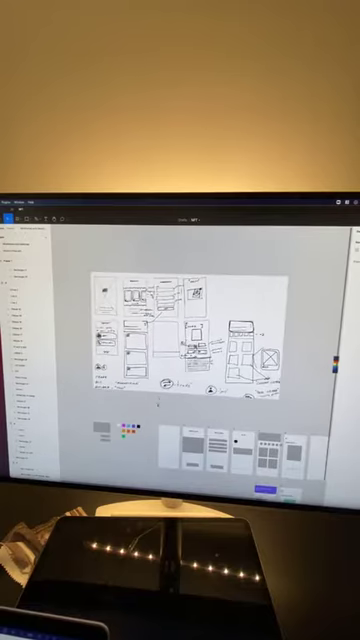
{"action": "scroll", "coordinate": [190, 335], "scroll_direction": "up", "scroll_amount": 2}
{"action": "scroll", "coordinate": [190, 335], "scroll_direction": "up", "scroll_amount": 3}
{"action": "scroll", "coordinate": [200, 340], "scroll_direction": "down", "scroll_amount": 3}
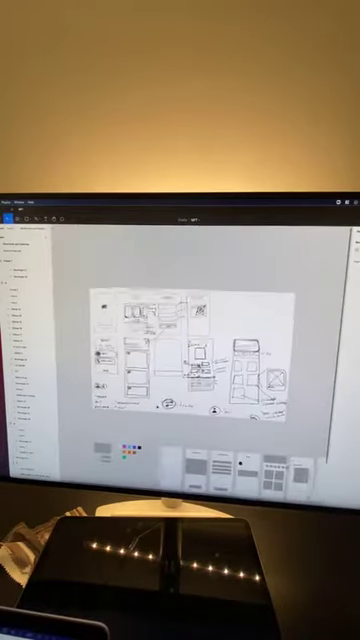
{"action": "scroll", "coordinate": [200, 340], "scroll_direction": "up", "scroll_amount": 2}
{"action": "scroll", "coordinate": [200, 340], "scroll_direction": "up", "scroll_amount": 2}
{"action": "scroll", "coordinate": [165, 378], "scroll_direction": "down", "scroll_amount": 1}
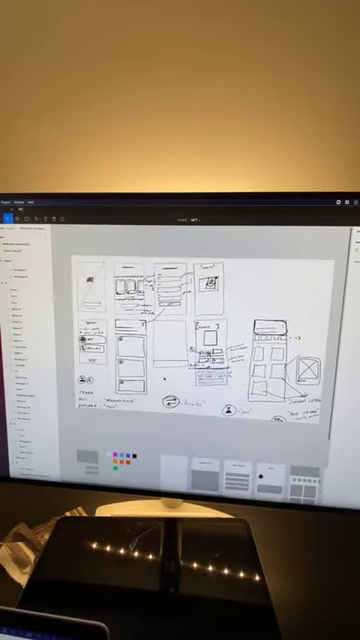
{"action": "scroll", "coordinate": [165, 378], "scroll_direction": "down", "scroll_amount": 2}
{"action": "scroll", "coordinate": [165, 378], "scroll_direction": "down", "scroll_amount": 3}
{"action": "scroll", "coordinate": [172, 379], "scroll_direction": "up", "scroll_amount": 3}
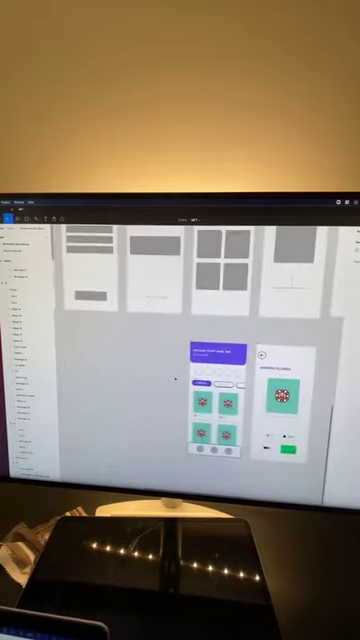
{"action": "scroll", "coordinate": [176, 380], "scroll_direction": "up", "scroll_amount": 2}
{"action": "left_click", "coordinate": [135, 342]}
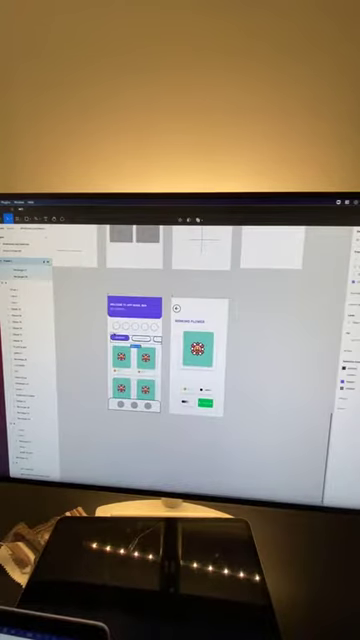
{"action": "scroll", "coordinate": [124, 350], "scroll_direction": "up", "scroll_amount": 2}
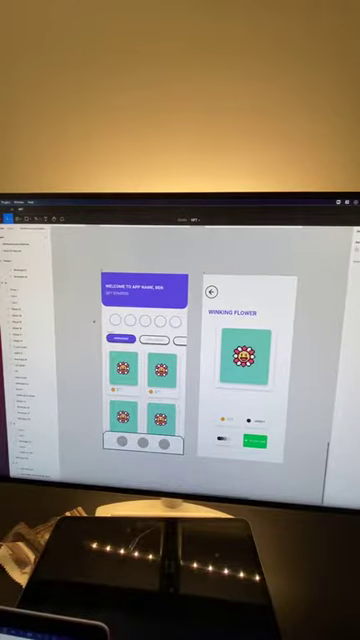
{"action": "scroll", "coordinate": [200, 360], "scroll_direction": "down", "scroll_amount": 5}
{"action": "scroll", "coordinate": [200, 300], "scroll_direction": "up", "scroll_amount": 5}
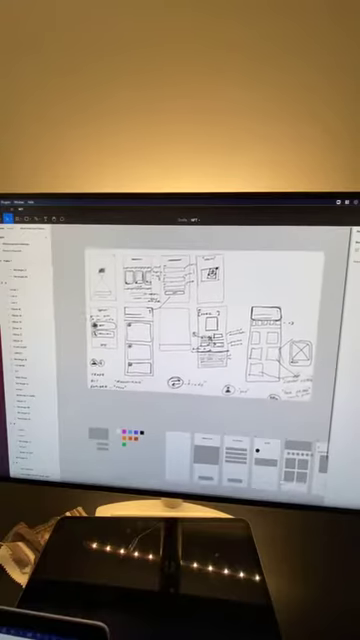
{"action": "scroll", "coordinate": [200, 330], "scroll_direction": "down", "scroll_amount": 5}
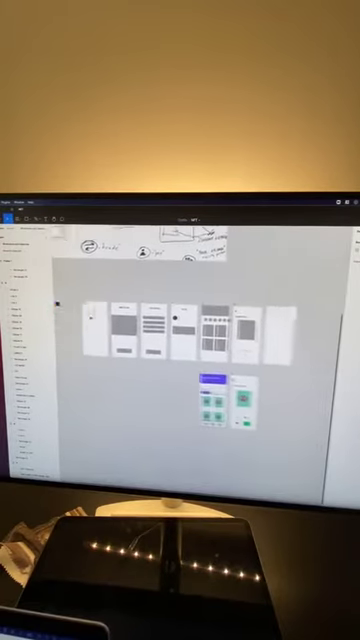
{"action": "scroll", "coordinate": [180, 340], "scroll_direction": "down", "scroll_amount": 2}
{"action": "scroll", "coordinate": [180, 340], "scroll_direction": "down", "scroll_amount": 2}
{"action": "scroll", "coordinate": [180, 340], "scroll_direction": "down", "scroll_amount": 2}
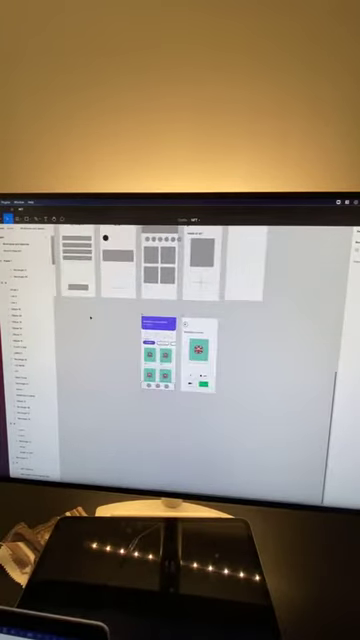
{"action": "scroll", "coordinate": [90, 318], "scroll_direction": "up", "scroll_amount": 2}
{"action": "scroll", "coordinate": [90, 318], "scroll_direction": "up", "scroll_amount": 2}
{"action": "scroll", "coordinate": [90, 318], "scroll_direction": "up", "scroll_amount": 2}
{"action": "scroll", "coordinate": [90, 318], "scroll_direction": "up", "scroll_amount": 2}
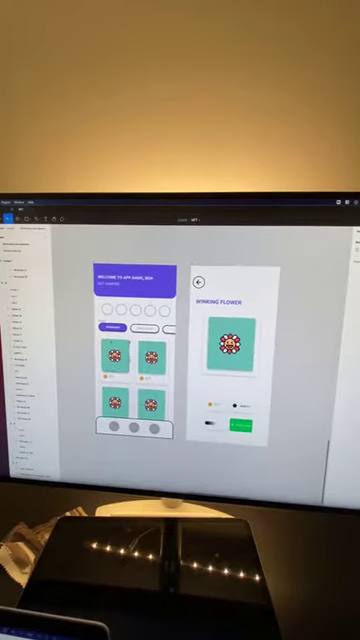
{"action": "scroll", "coordinate": [180, 340], "scroll_direction": "down", "scroll_amount": 1}
{"action": "scroll", "coordinate": [180, 340], "scroll_direction": "down", "scroll_amount": 1}
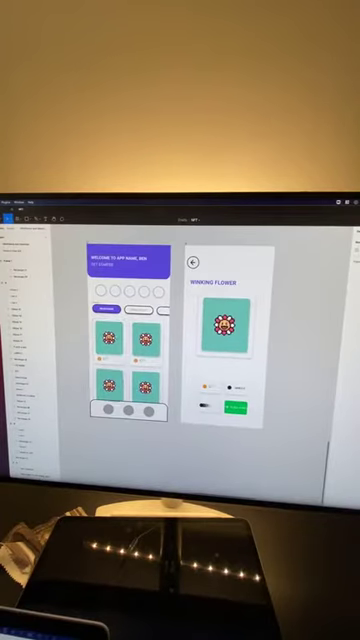
{"action": "scroll", "coordinate": [180, 340], "scroll_direction": "up", "scroll_amount": 2}
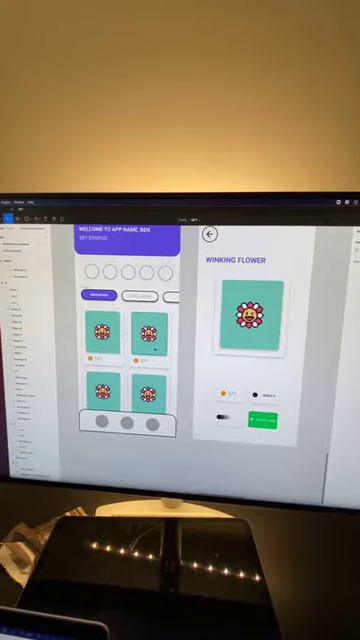
{"action": "scroll", "coordinate": [146, 343], "scroll_direction": "up", "scroll_amount": 3}
{"action": "scroll", "coordinate": [155, 347], "scroll_direction": "up", "scroll_amount": 2}
{"action": "scroll", "coordinate": [150, 350], "scroll_direction": "down", "scroll_amount": 4}
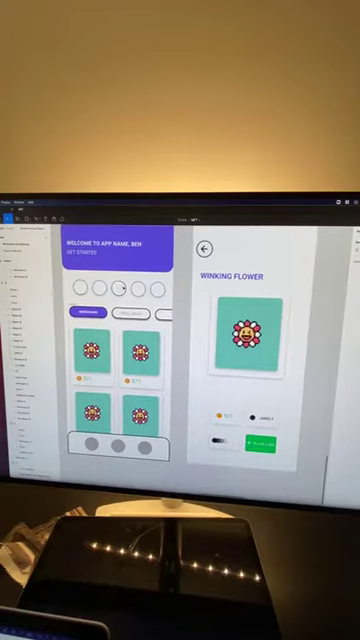
{"action": "scroll", "coordinate": [50, 270], "scroll_direction": "up", "scroll_amount": 2}
{"action": "scroll", "coordinate": [50, 270], "scroll_direction": "up", "scroll_amount": 3}
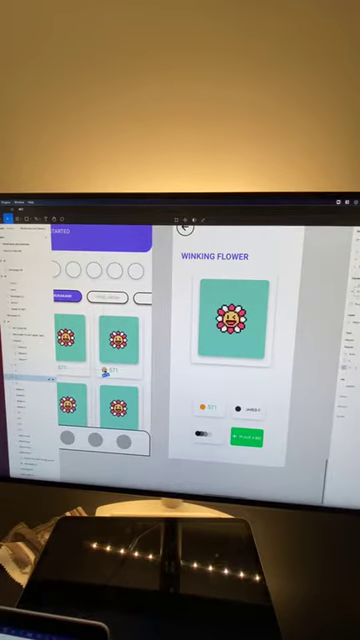
{"action": "left_click_drag", "start_coordinate": [107, 370], "coordinate": [205, 407]}
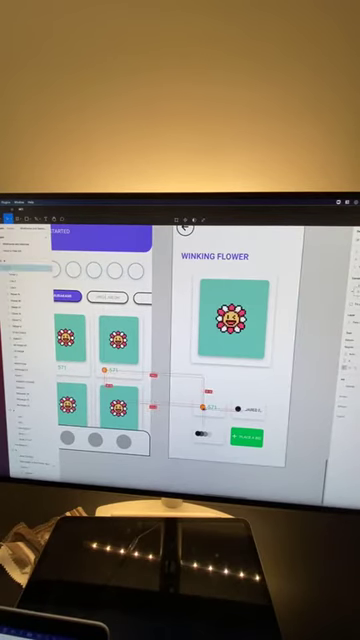
{"action": "key", "text": "Escape"}
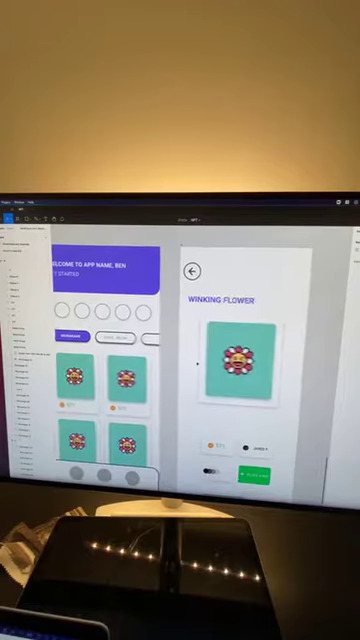
{"action": "scroll", "coordinate": [200, 350], "scroll_direction": "down", "scroll_amount": 2}
{"action": "scroll", "coordinate": [200, 350], "scroll_direction": "down", "scroll_amount": 2}
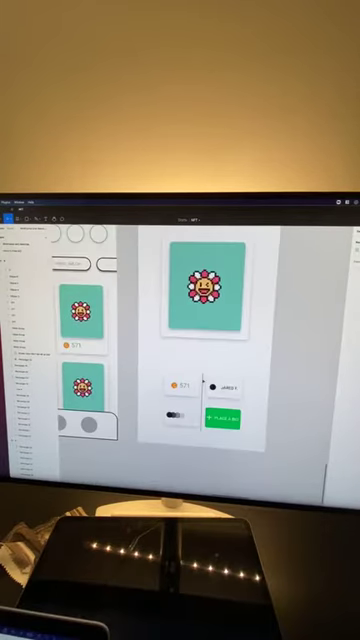
{"action": "scroll", "coordinate": [203, 381], "scroll_direction": "up", "scroll_amount": 5}
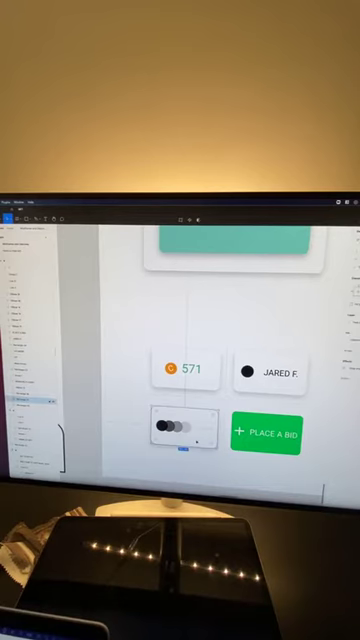
{"action": "scroll", "coordinate": [102, 321], "scroll_direction": "down", "scroll_amount": 3}
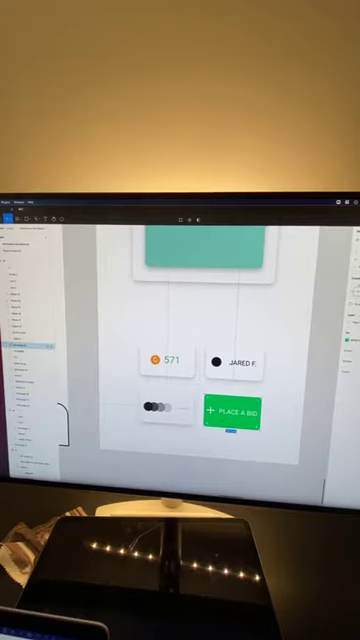
{"action": "scroll", "coordinate": [180, 370], "scroll_direction": "down", "scroll_amount": 3}
{"action": "scroll", "coordinate": [180, 370], "scroll_direction": "down", "scroll_amount": 2}
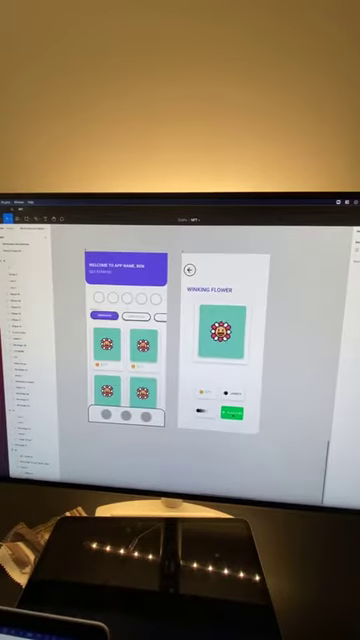